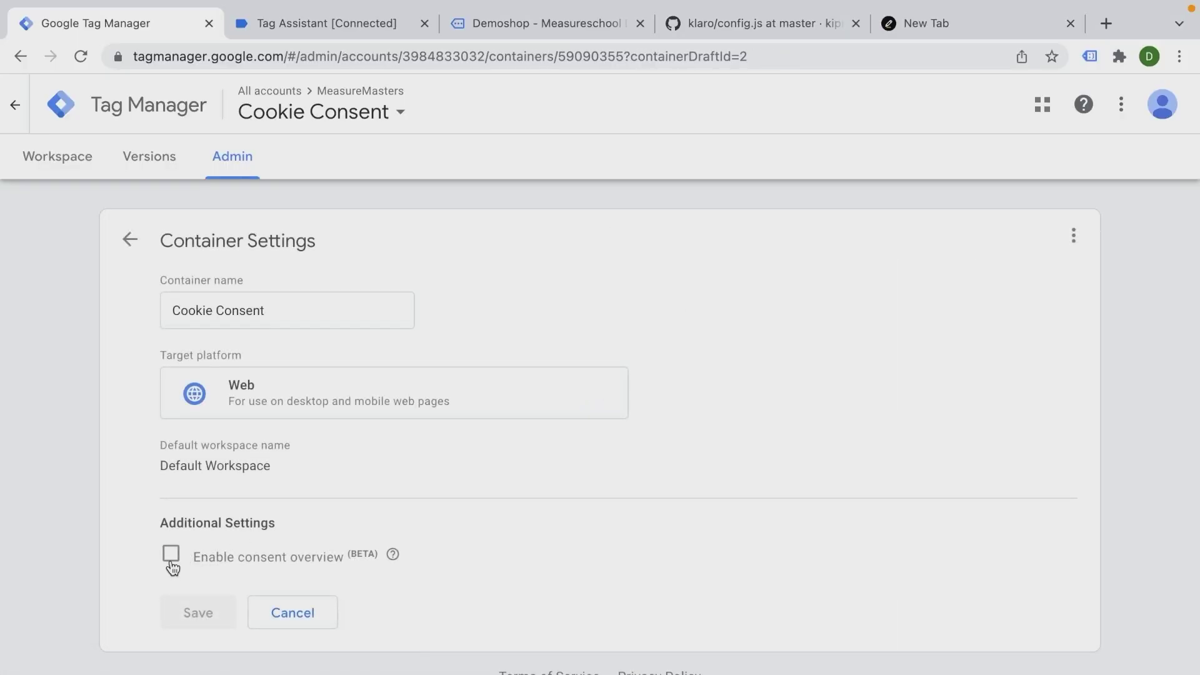
# Tick 'Enable consent overview' in the Cookie Consent container settings.
pyautogui.click(171, 563)
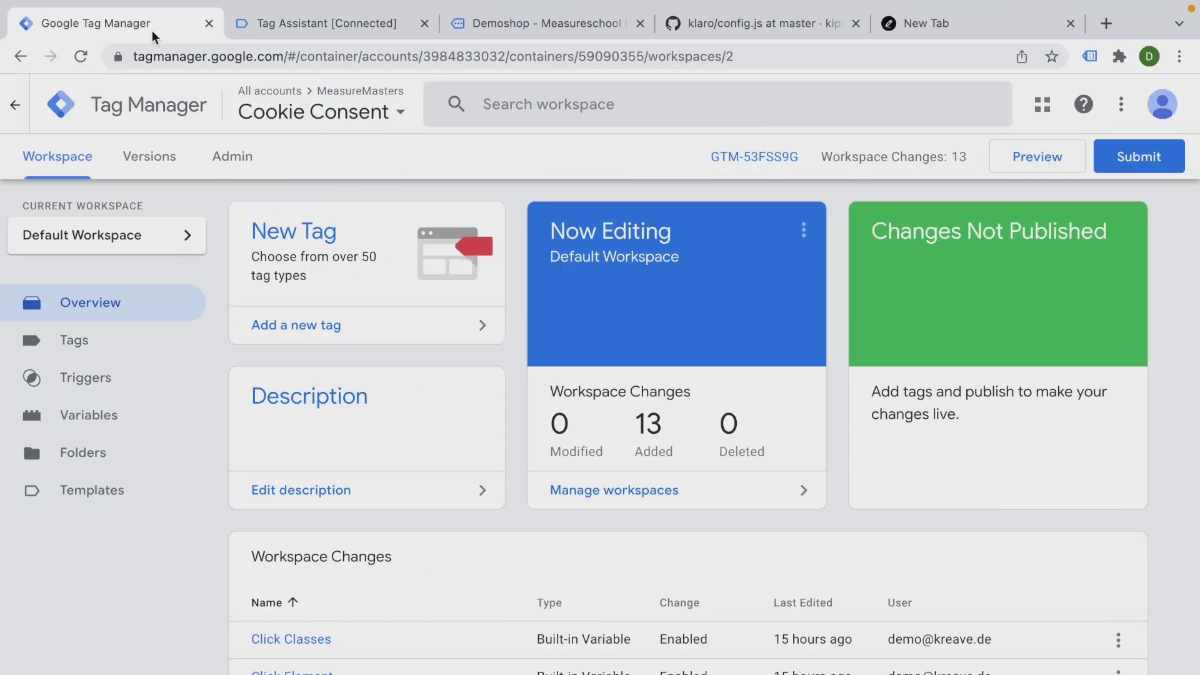
# Check the Demoshop's consent banner, then show the container's five tags.
pyautogui.click(502, 23)
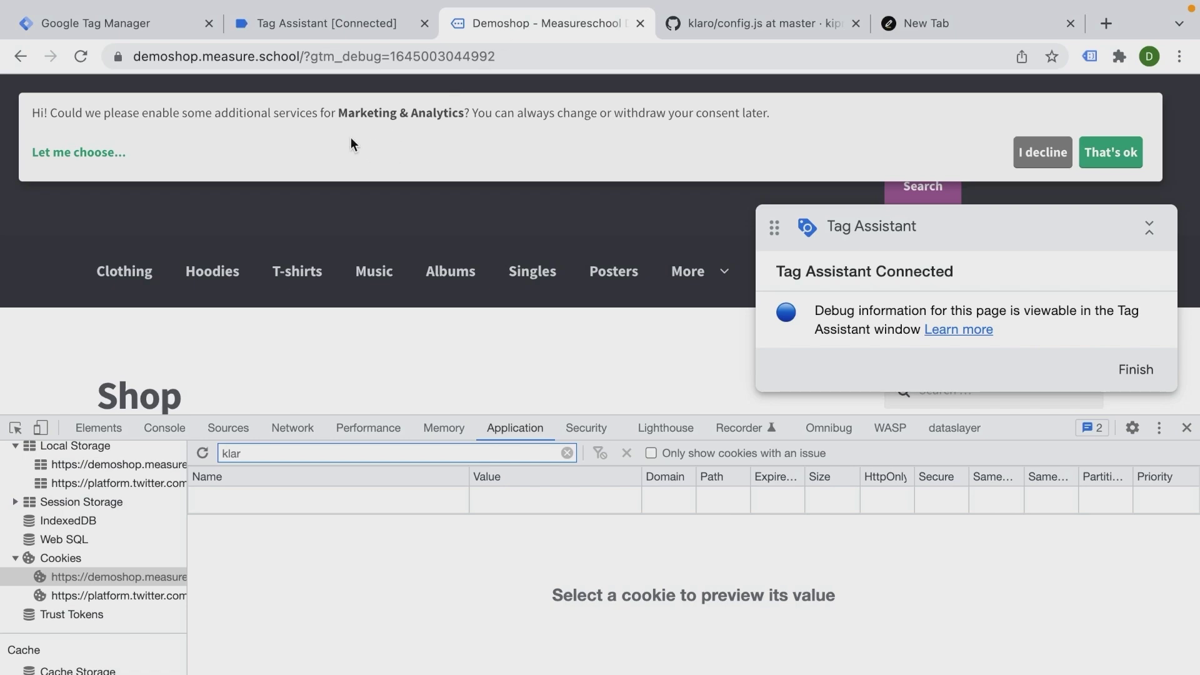
pyautogui.click(112, 25)
pyautogui.click(108, 347)
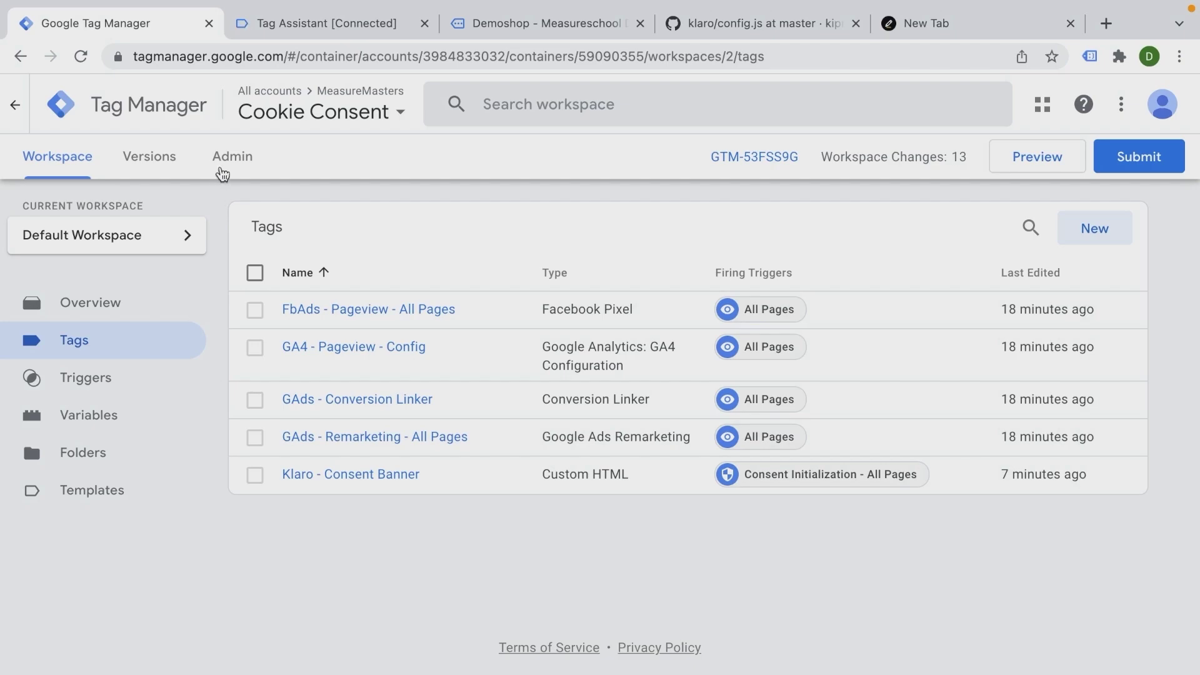
# Turn on Consent overview (BETA) in Container Settings, save, and return to the workspace.
pyautogui.click(224, 163)
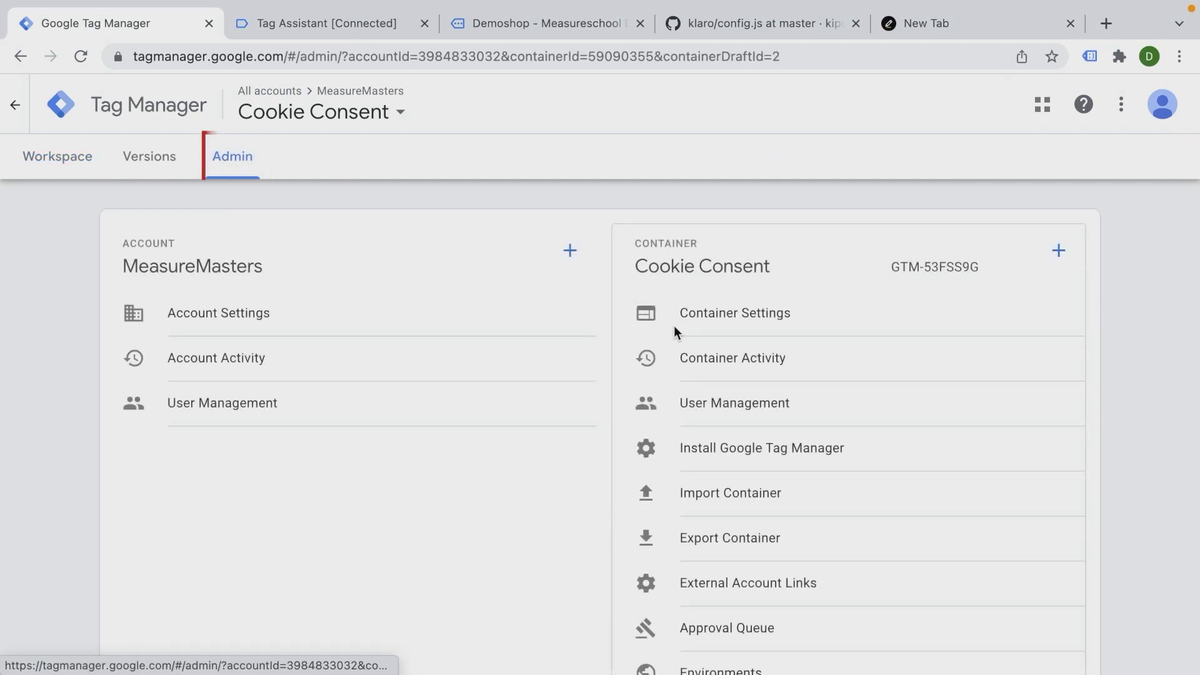
pyautogui.click(685, 312)
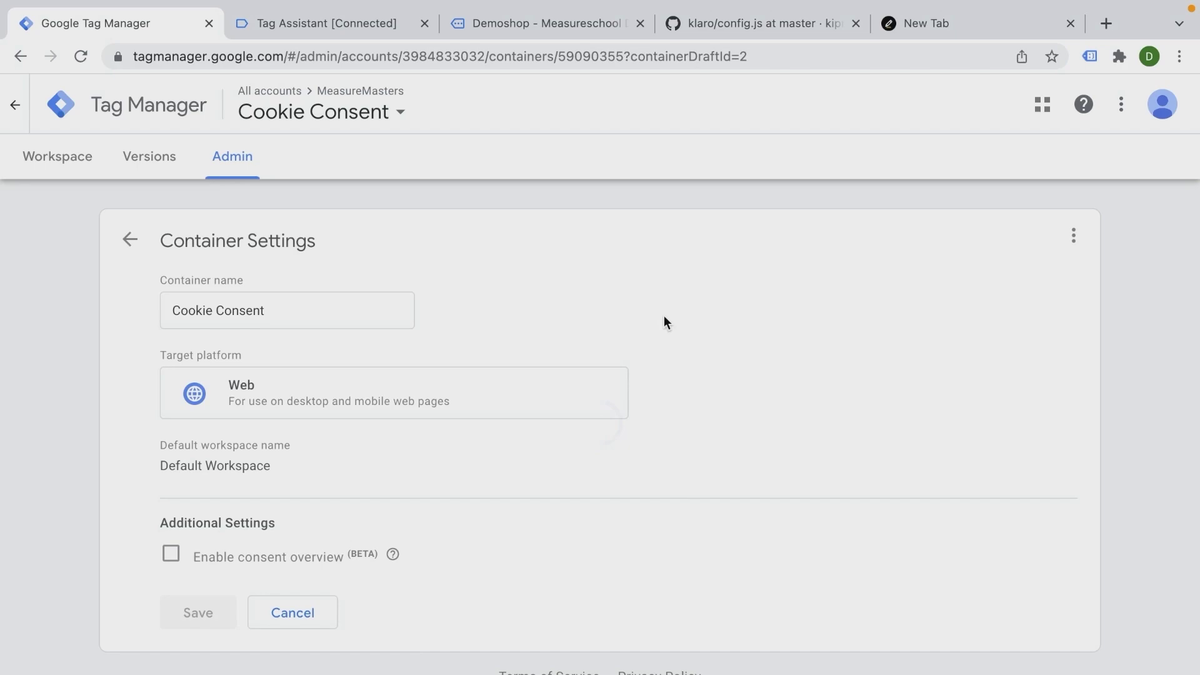
pyautogui.click(171, 562)
pyautogui.click(199, 613)
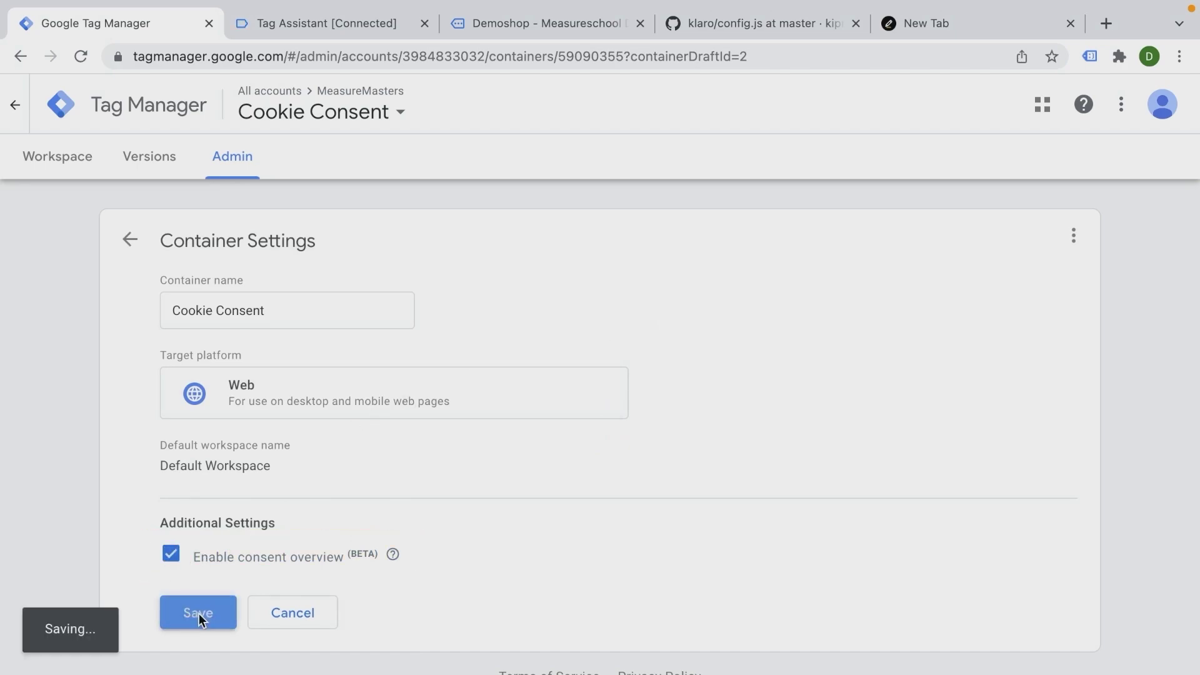
pyautogui.click(57, 175)
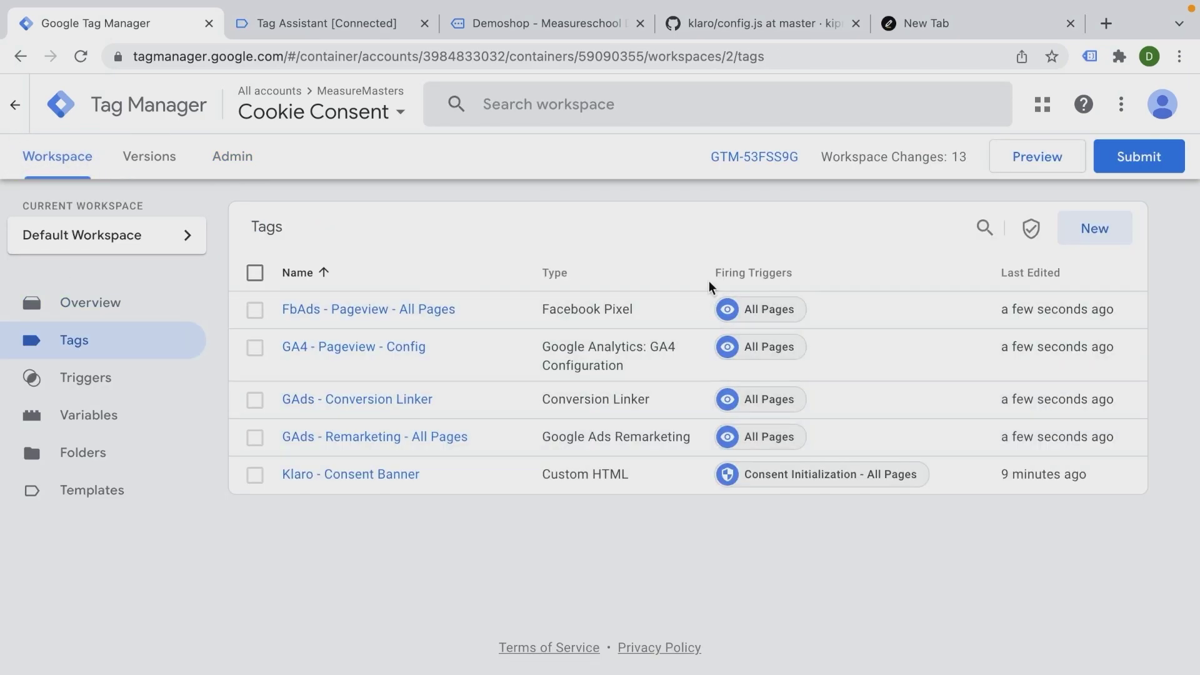
# Review the Consent Overview panel, where all five tags are listed as Consent Not Configured.
pyautogui.click(1031, 231)
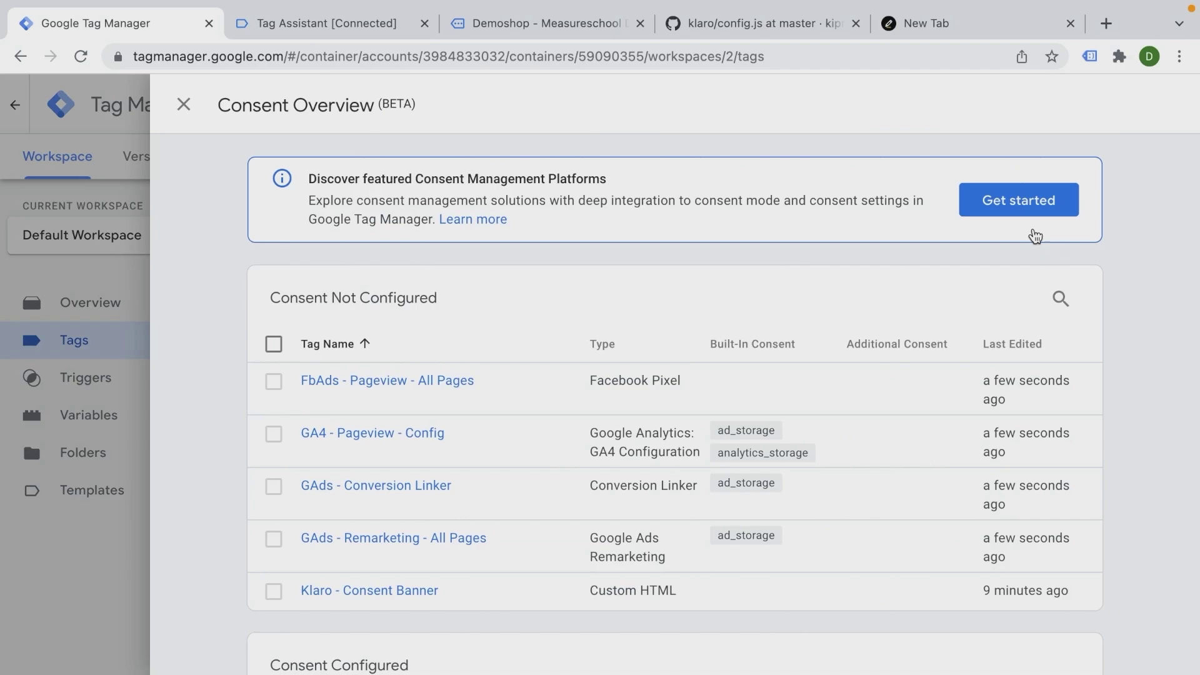
pyautogui.scroll(-2, 215, 289)
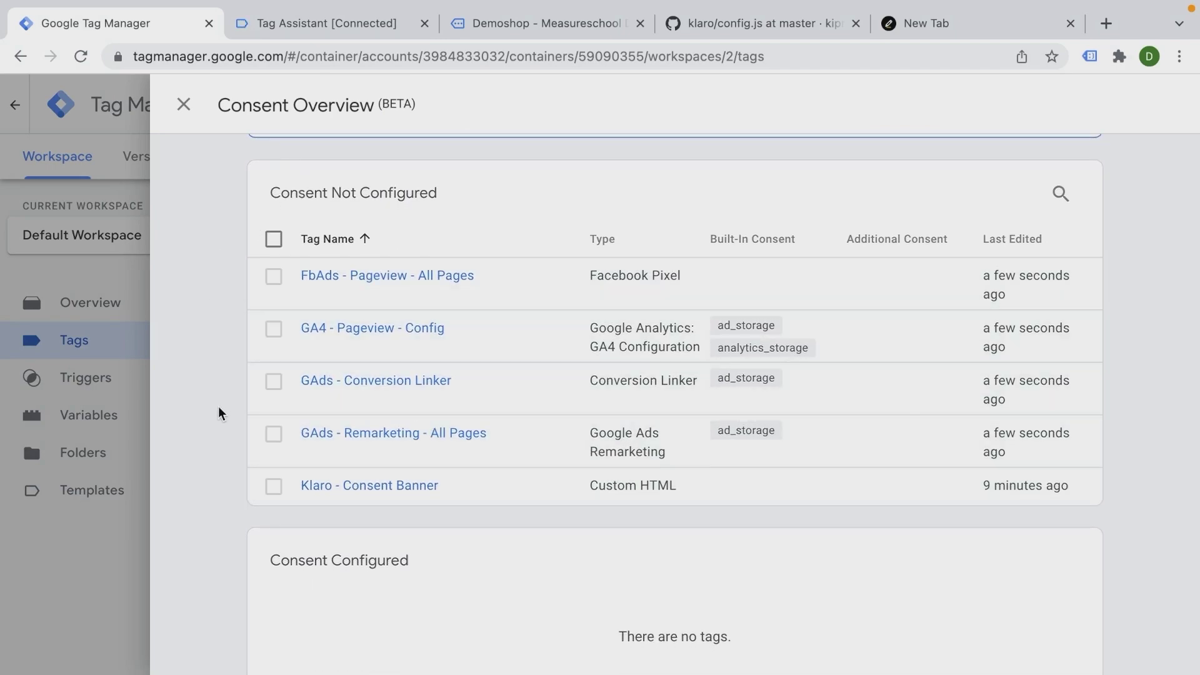
pyautogui.scroll(-1, 220, 412)
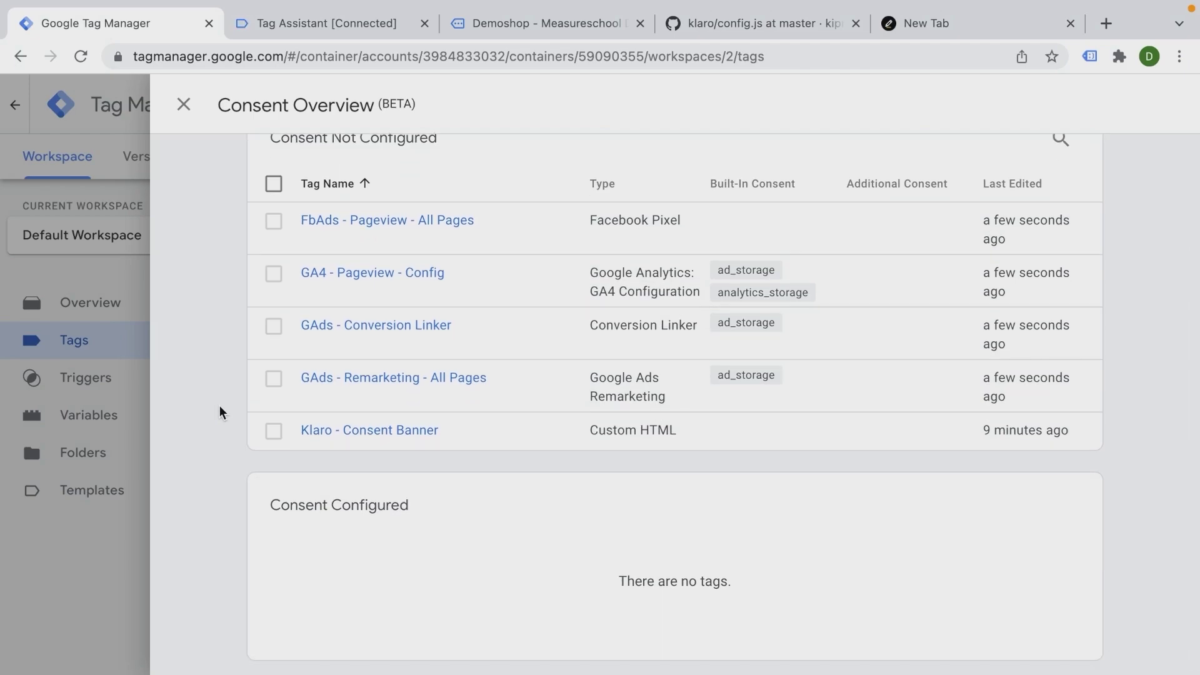
pyautogui.scroll(3, 220, 412)
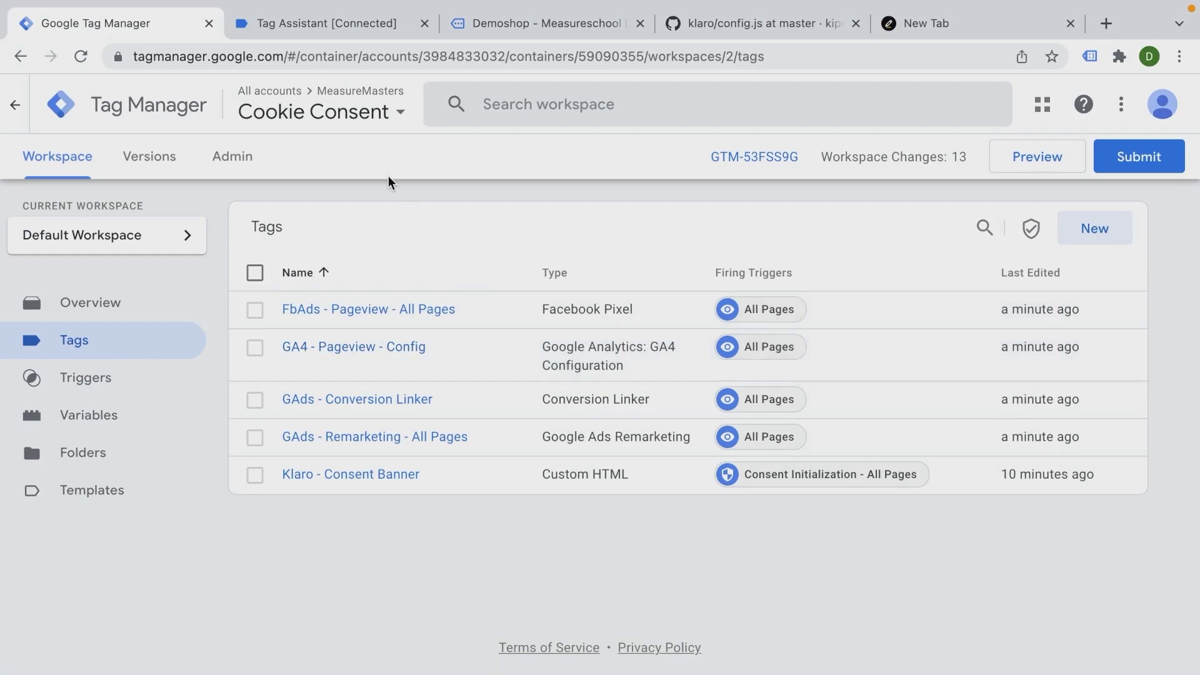
# Start a fresh preview of the container and connect the Tag Assistant debug session.
pyautogui.click(326, 27)
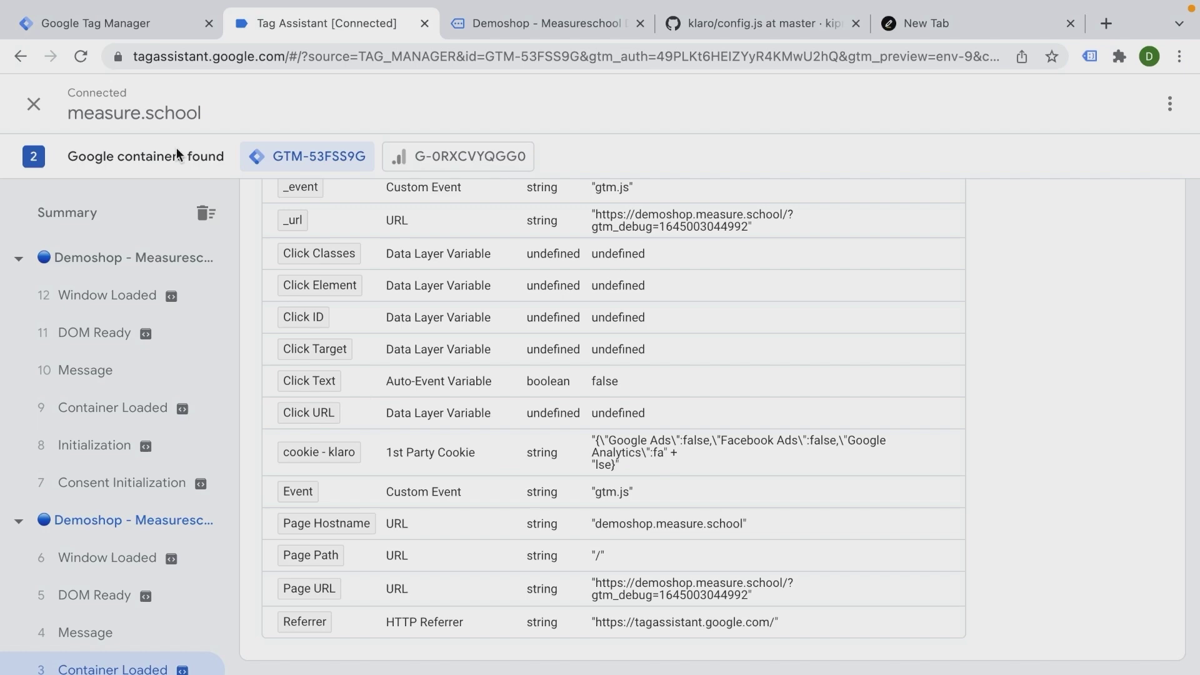
pyautogui.click(136, 35)
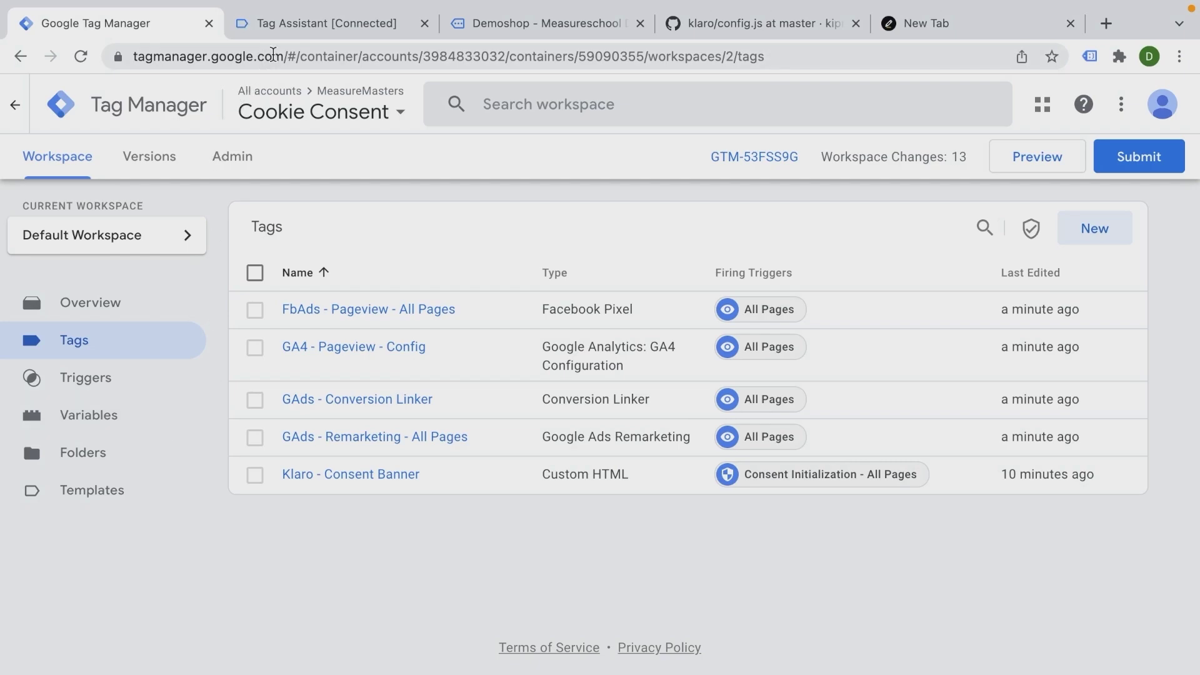
pyautogui.click(291, 27)
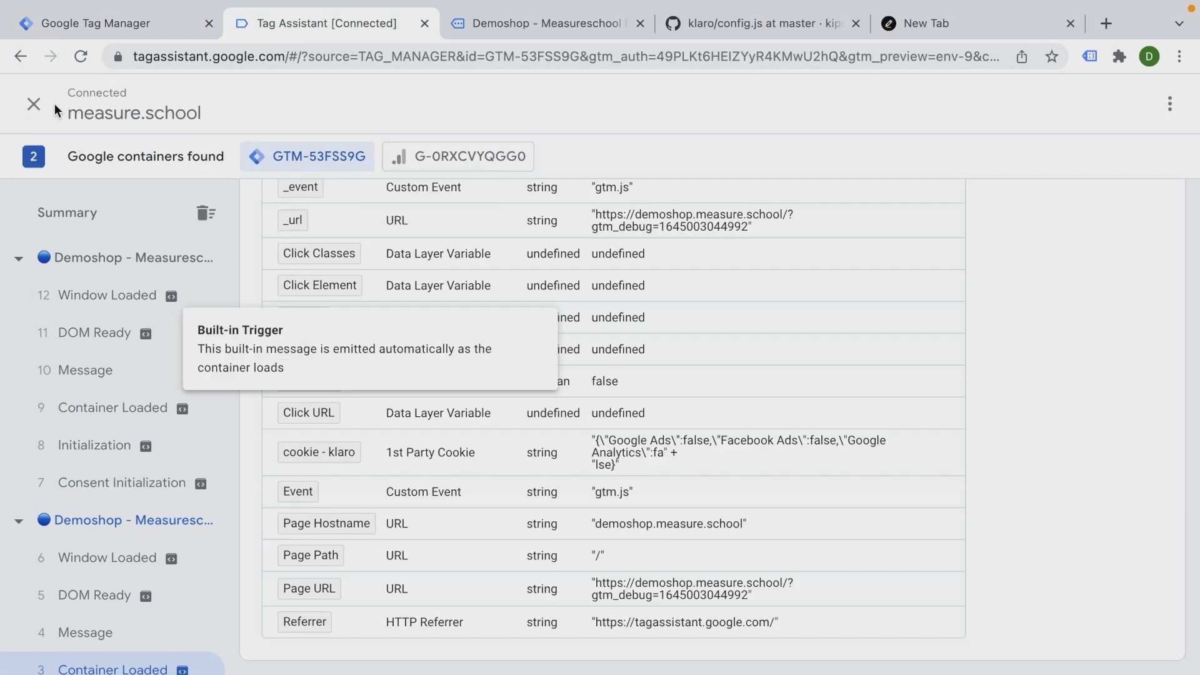
pyautogui.click(136, 31)
pyautogui.click(1071, 159)
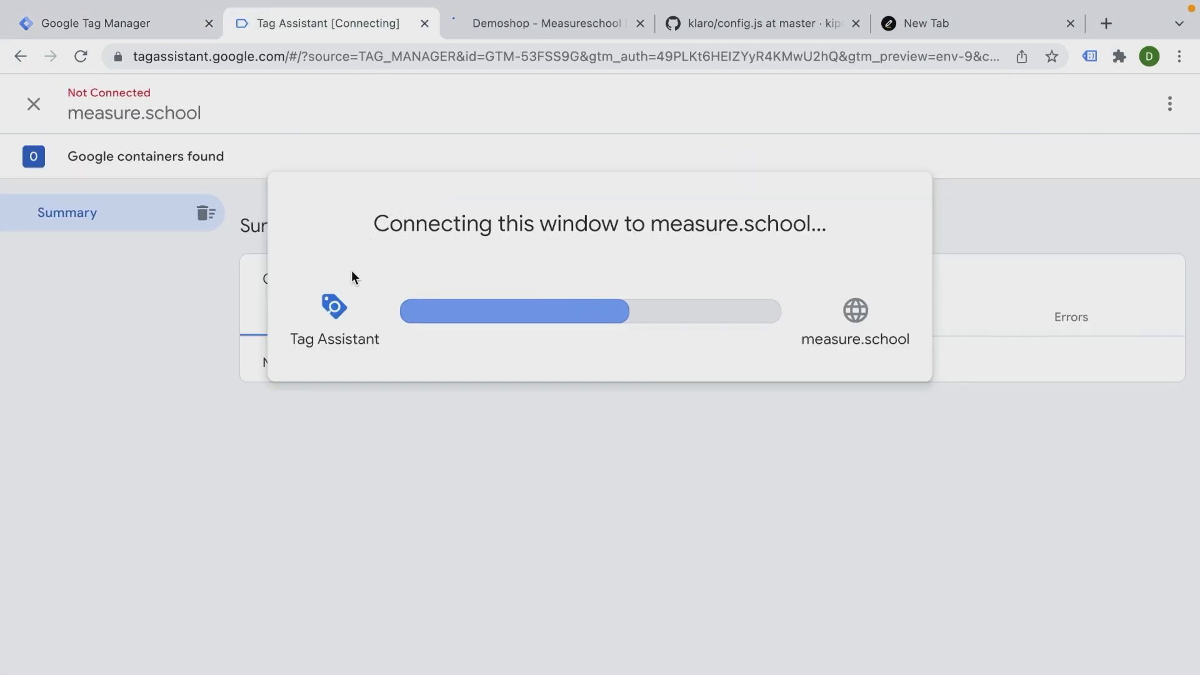
pyautogui.click(566, 425)
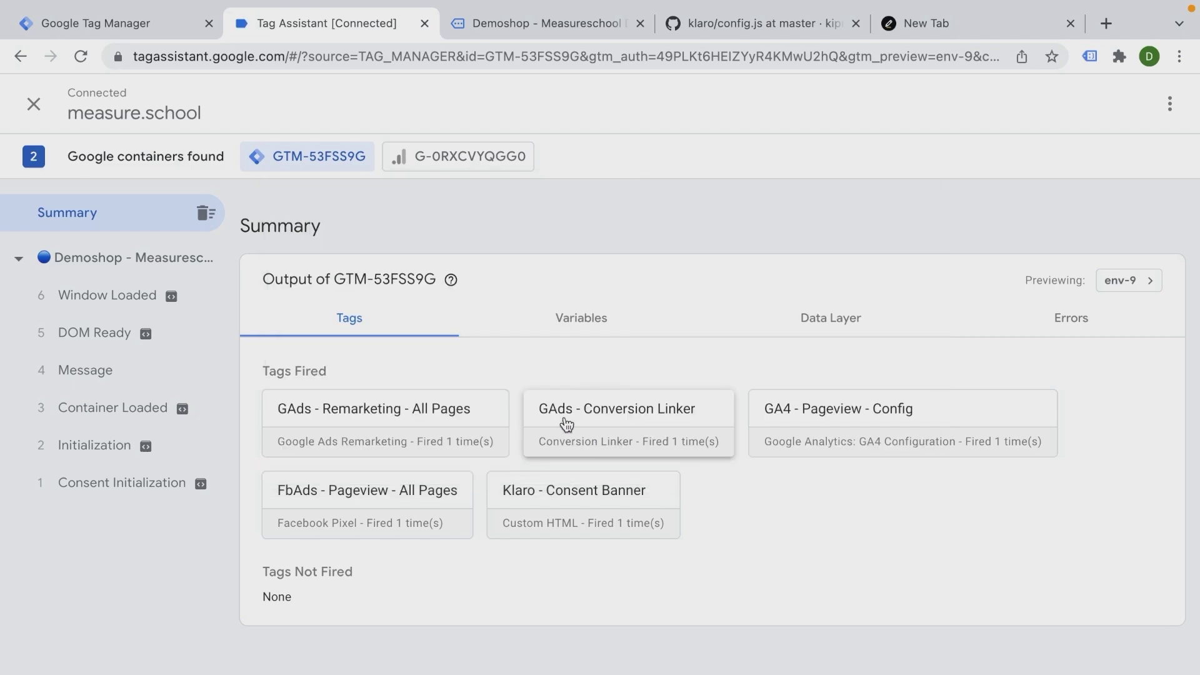
# Confirm GAds - Remarketing - All Pages and the other tags fired on Container Loaded.
pyautogui.click(330, 418)
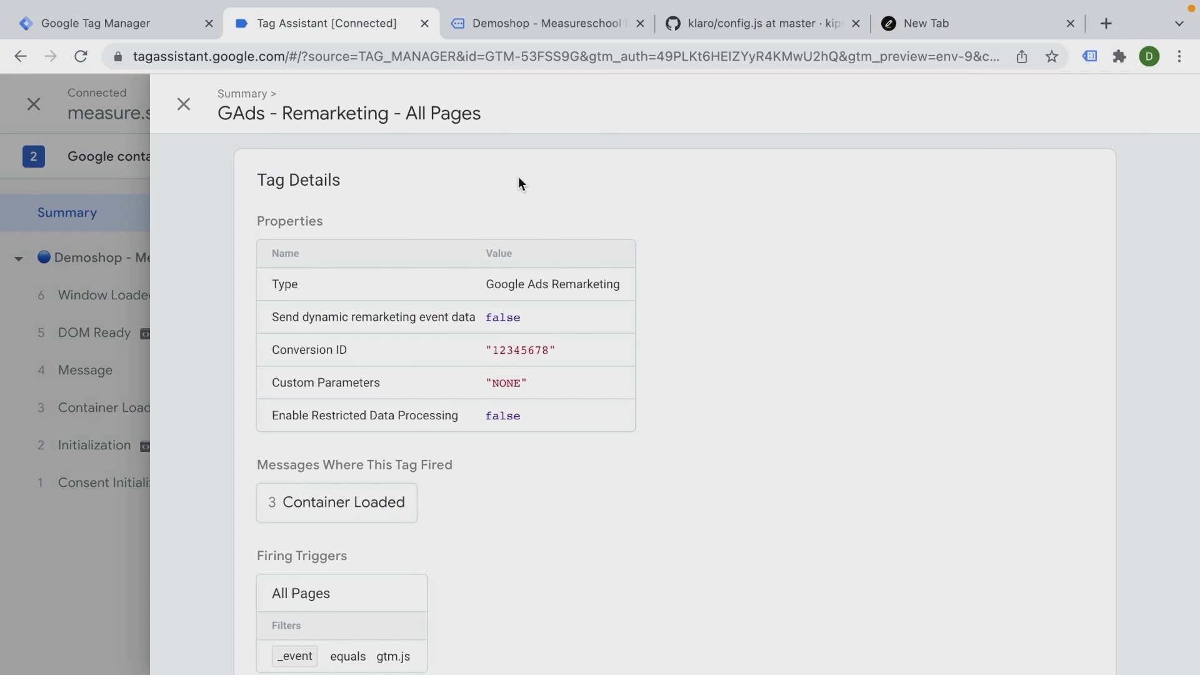
pyautogui.click(183, 104)
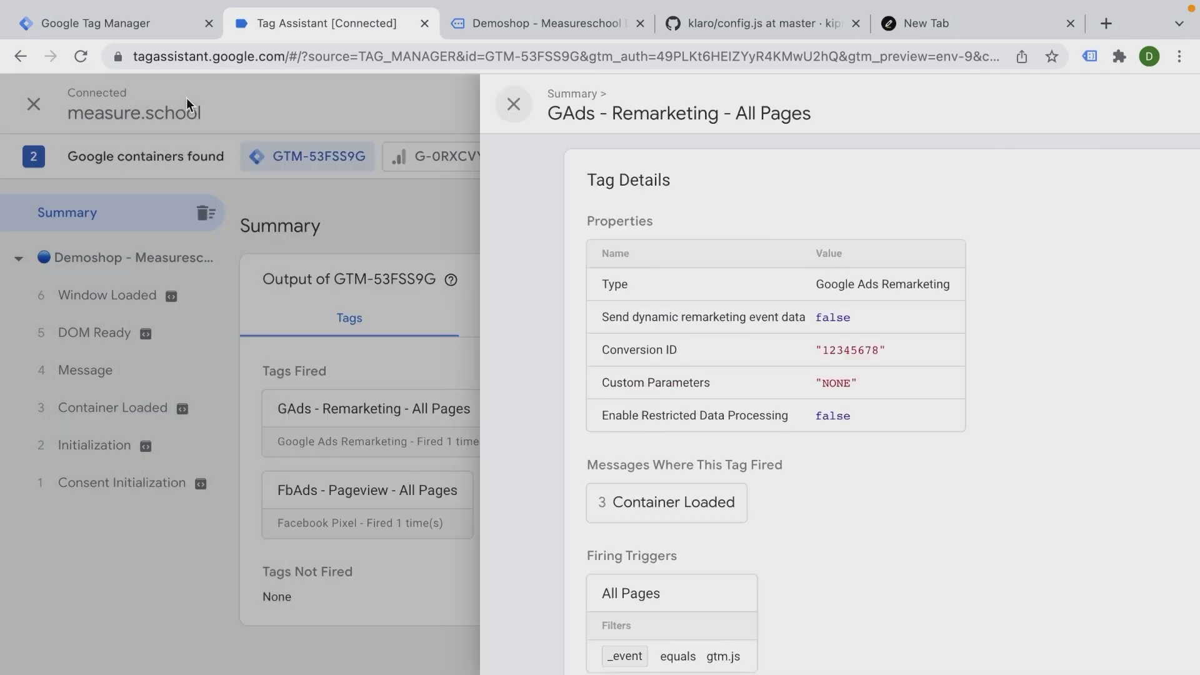
pyautogui.click(159, 407)
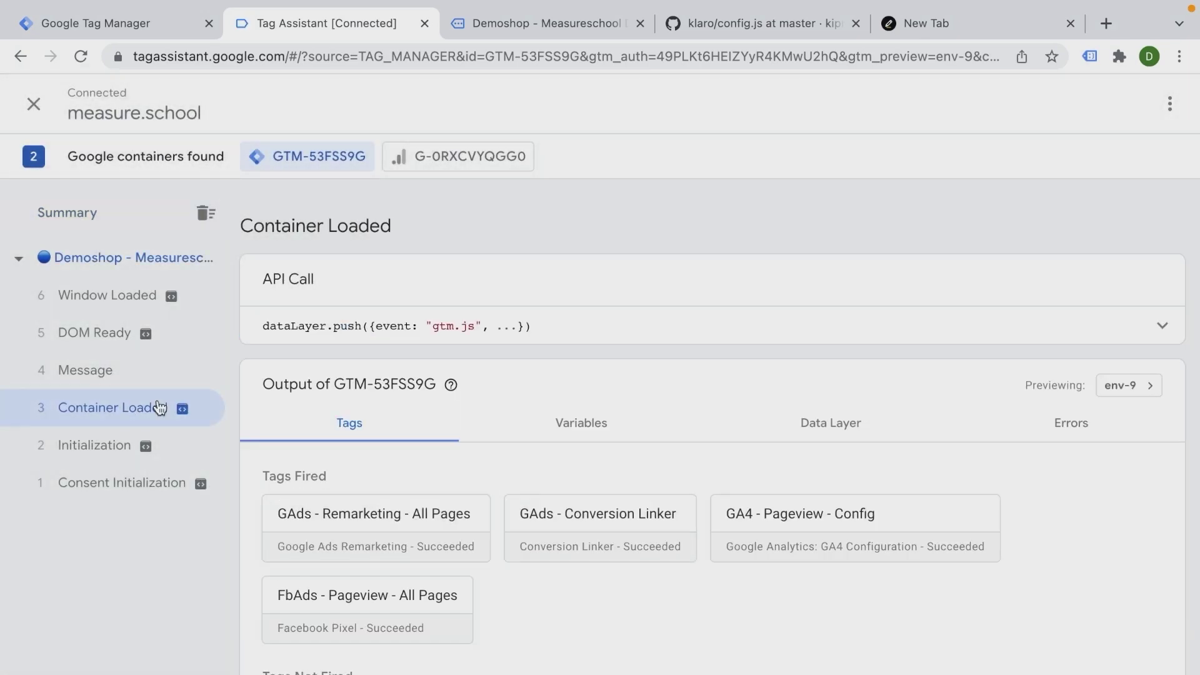
pyautogui.click(373, 530)
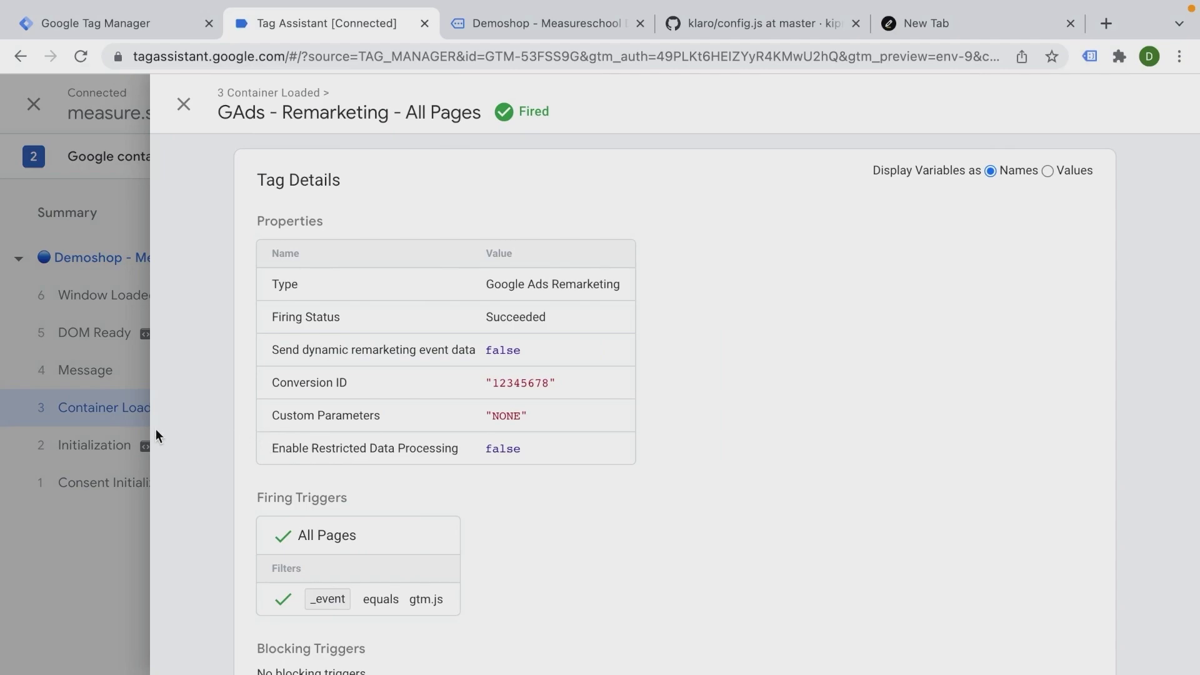
pyautogui.click(129, 441)
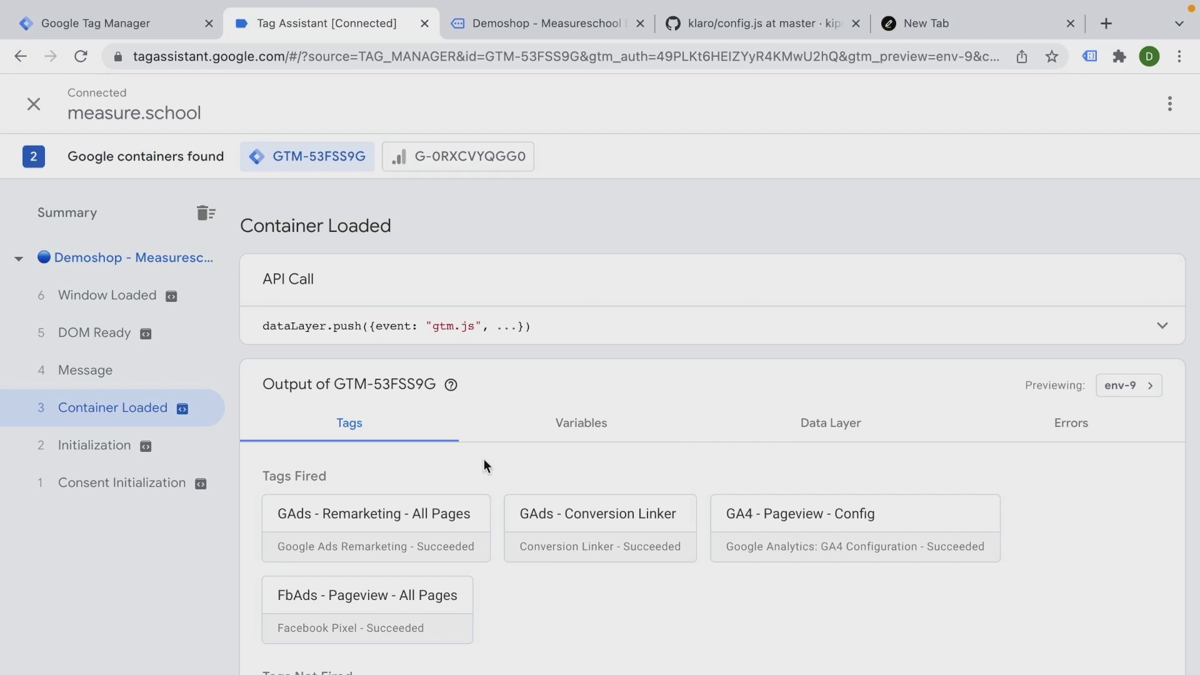
pyautogui.click(111, 22)
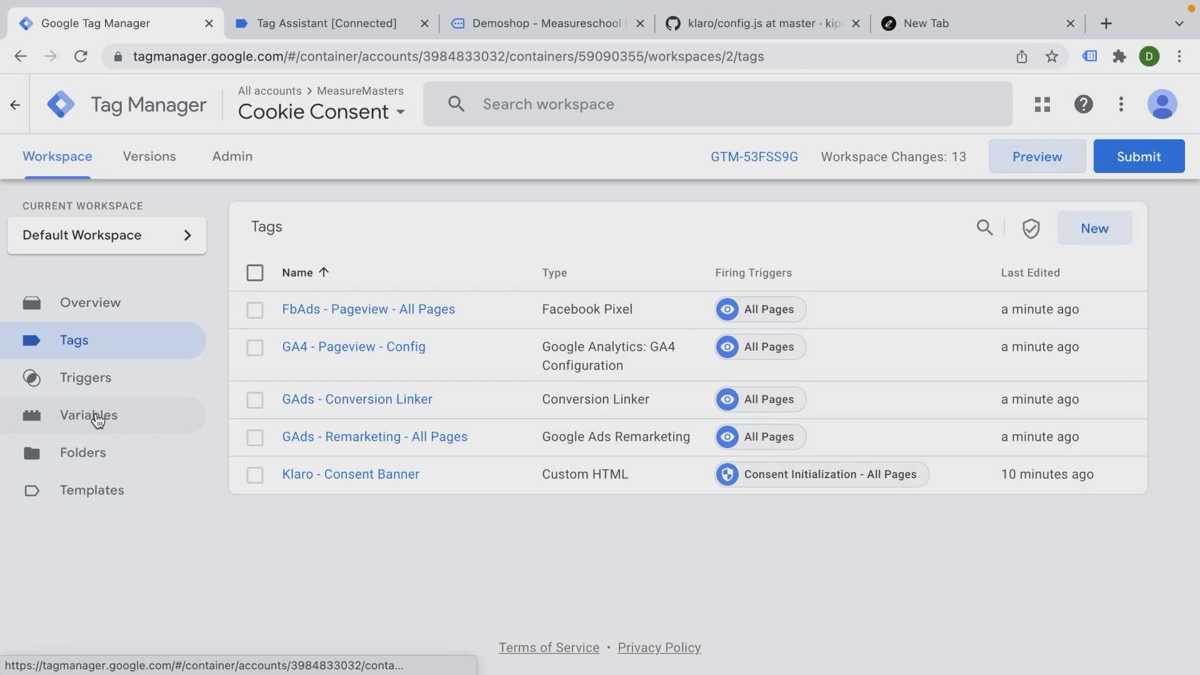
# Search the Community Template Gallery for 'consent' and add the GTM Consent State template to the workspace.
pyautogui.click(95, 418)
pyautogui.scroll(-5, 537, 402)
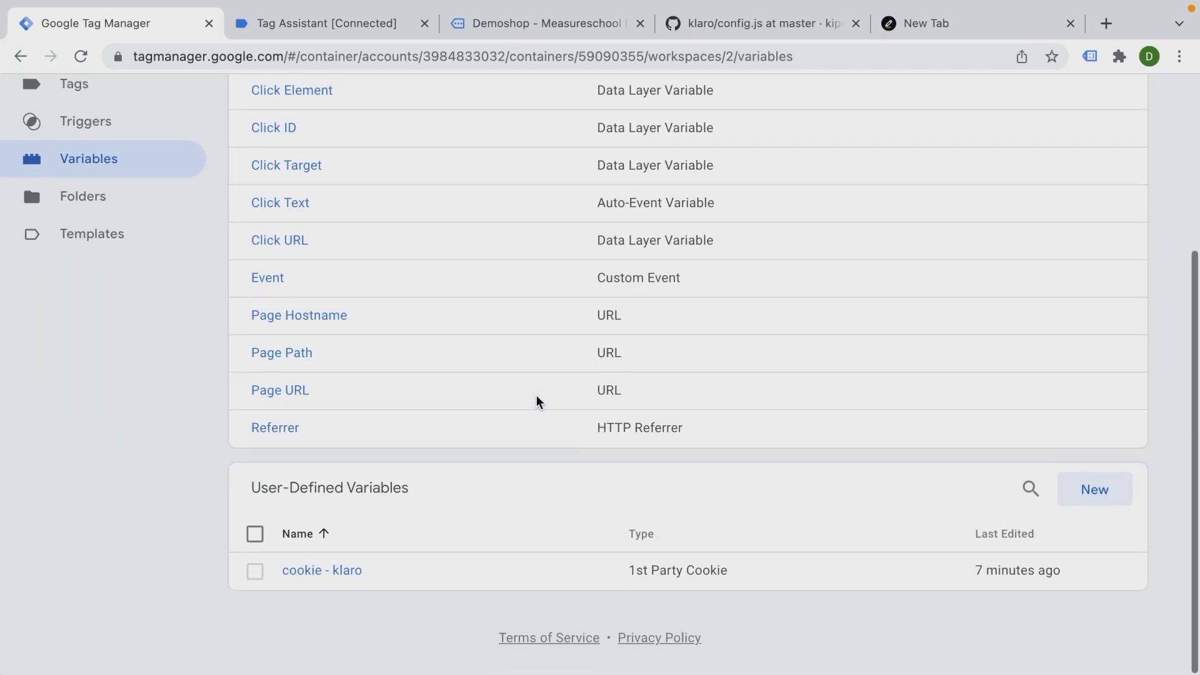
pyautogui.click(1118, 493)
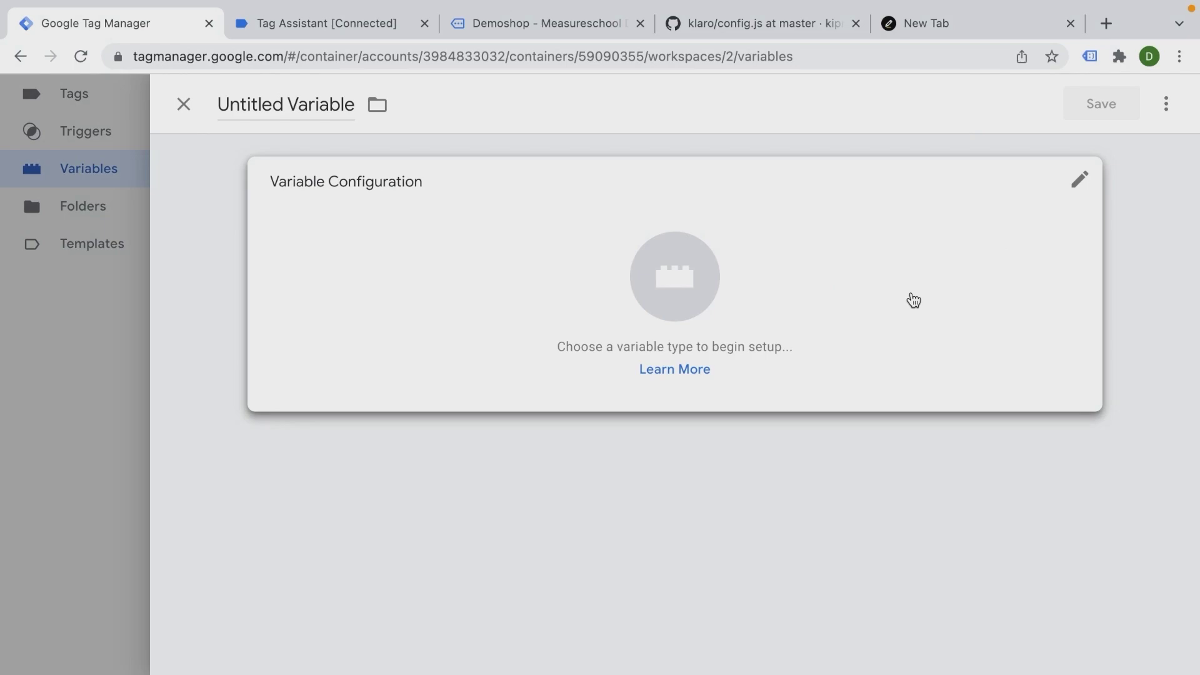
pyautogui.click(912, 301)
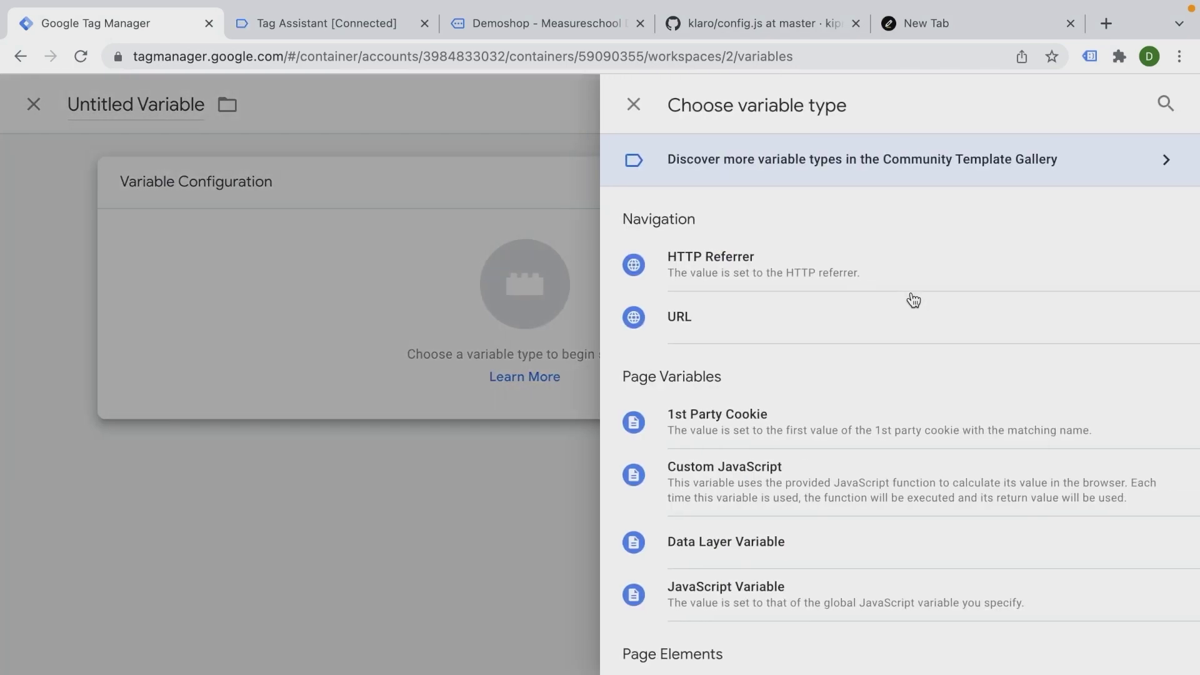
pyautogui.click(889, 167)
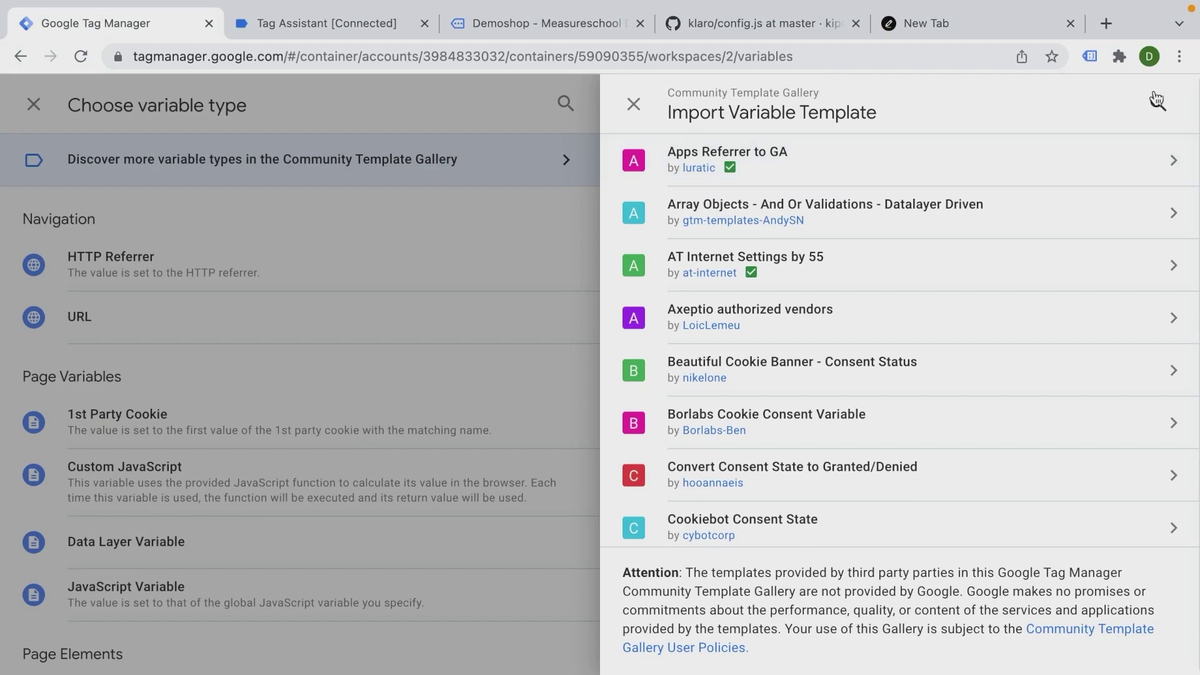
pyautogui.click(1158, 103)
pyautogui.write('consent gtm')
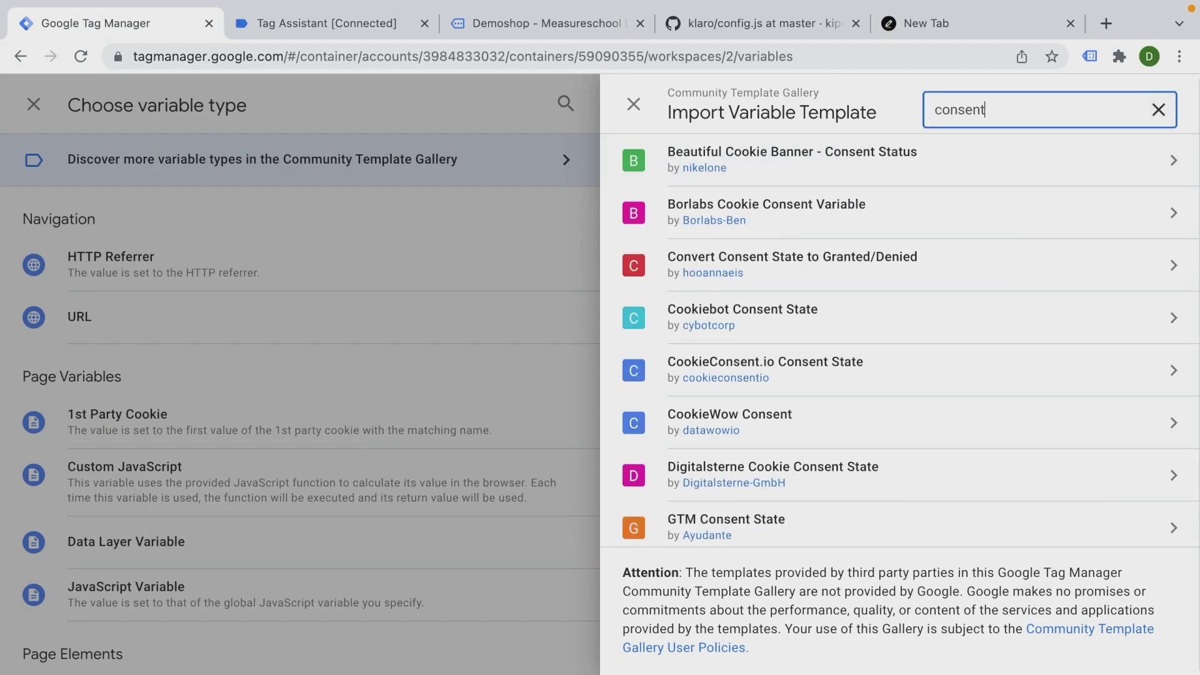
pyautogui.press('BackSpace')
pyautogui.press('BackSpace')
pyautogui.press('BackSpace')
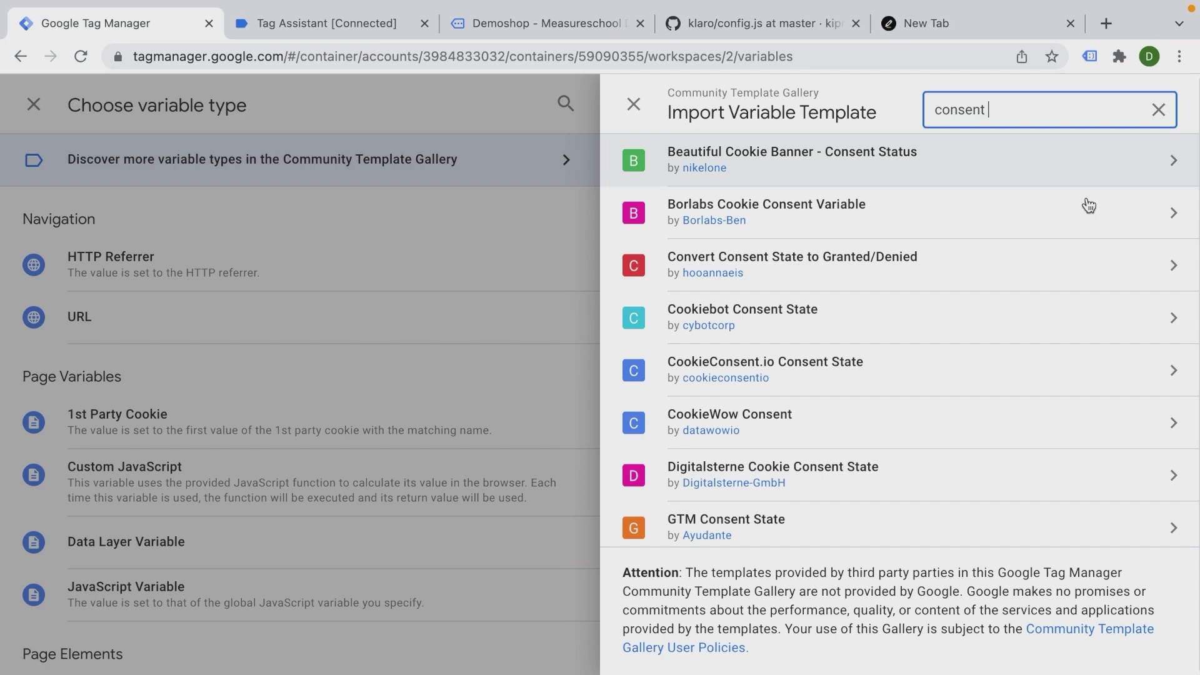
pyautogui.scroll(-2, 815, 539)
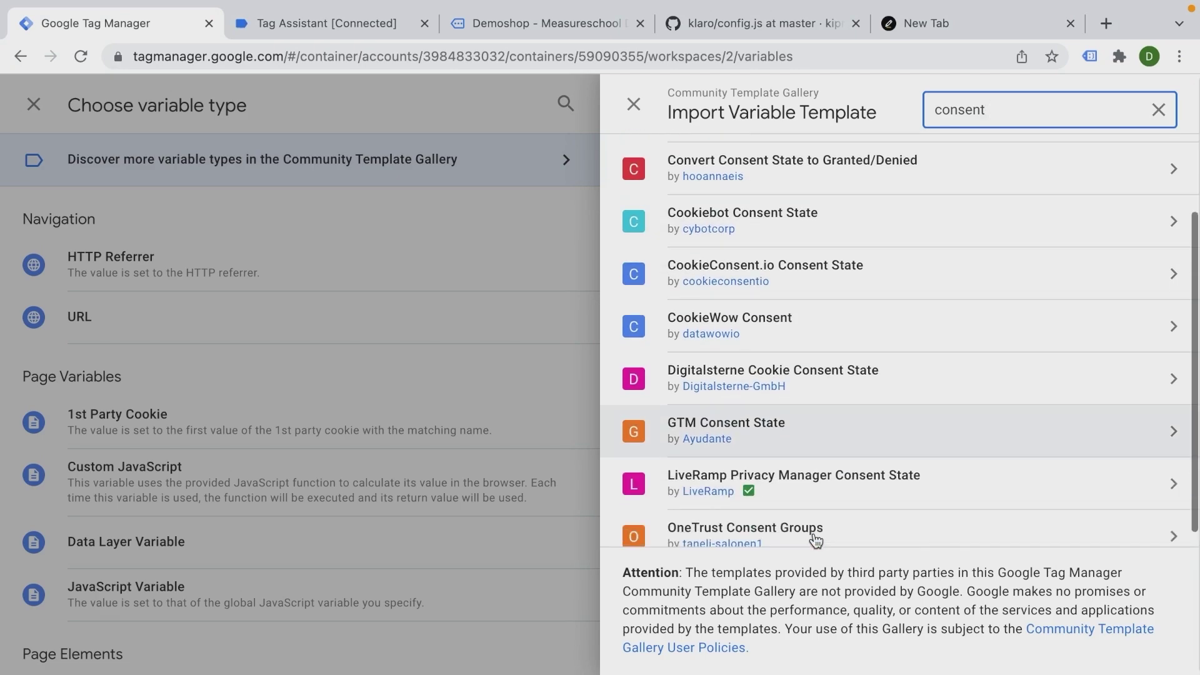
pyautogui.click(796, 438)
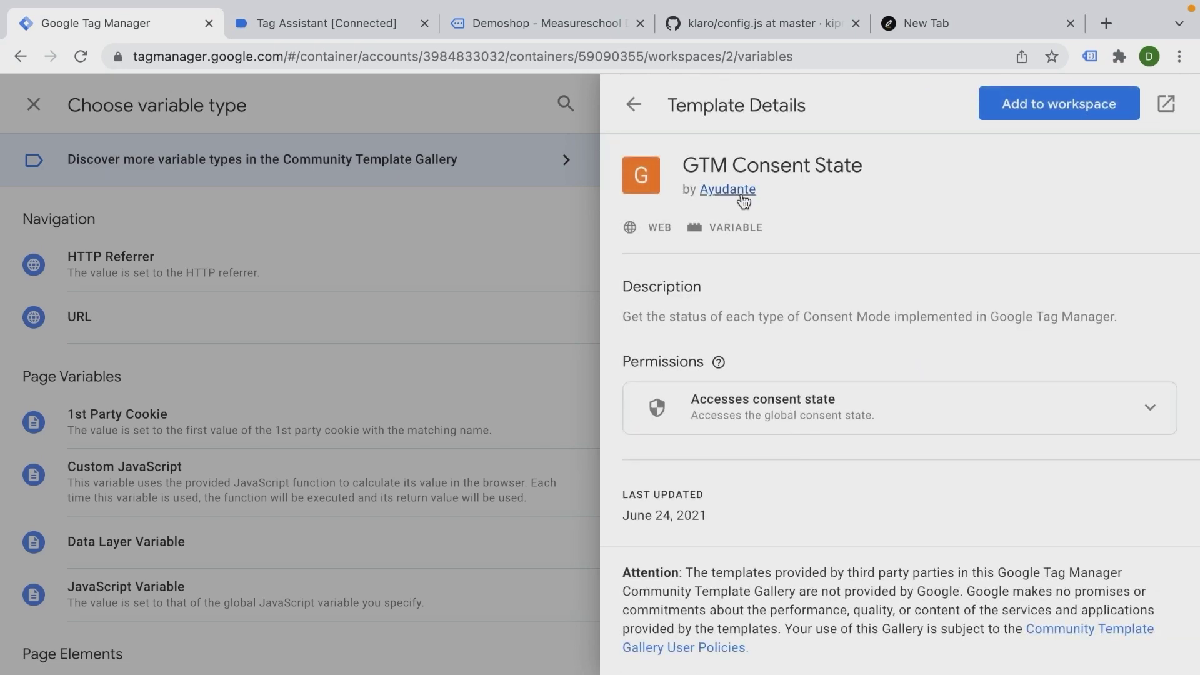
pyautogui.click(1057, 111)
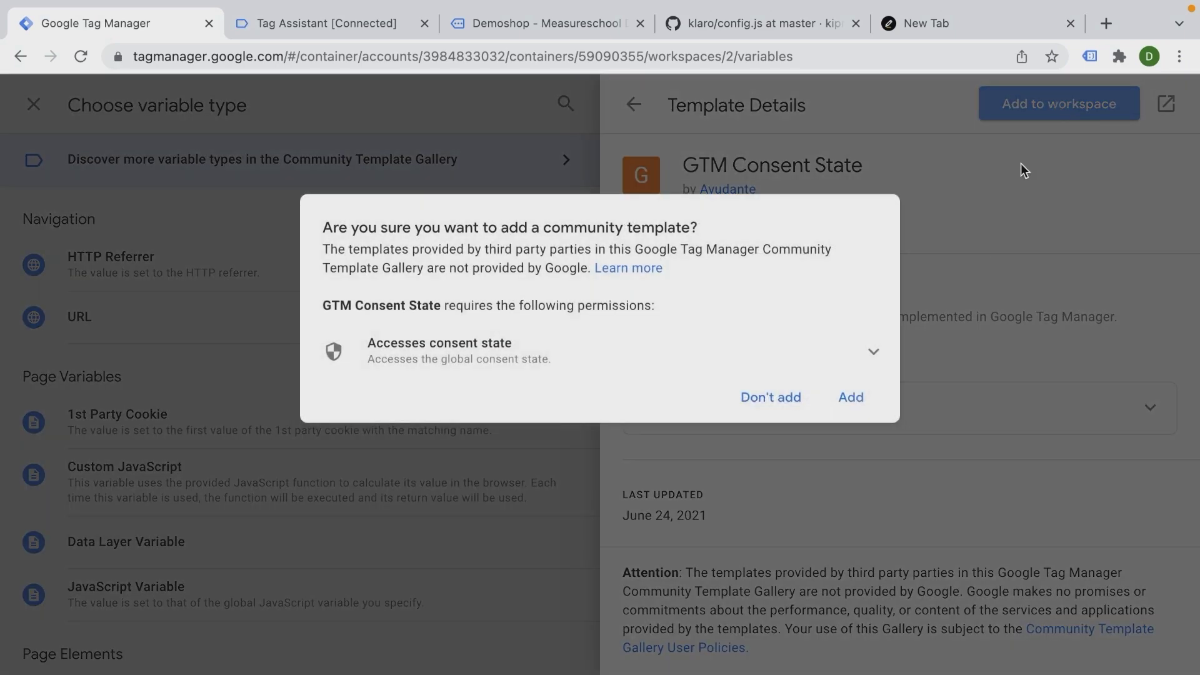
pyautogui.click(851, 398)
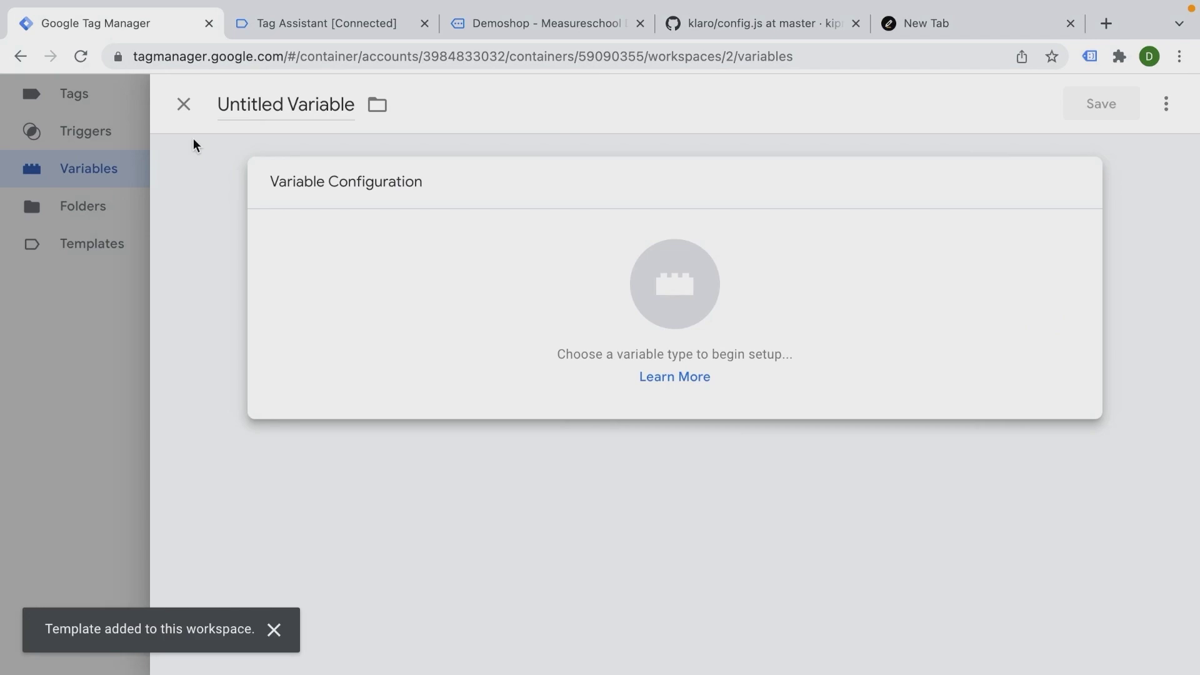
pyautogui.click(183, 103)
# Create and save a GTM Consent State variable named 'Consent State'.
pyautogui.click(1093, 498)
pyautogui.click(632, 269)
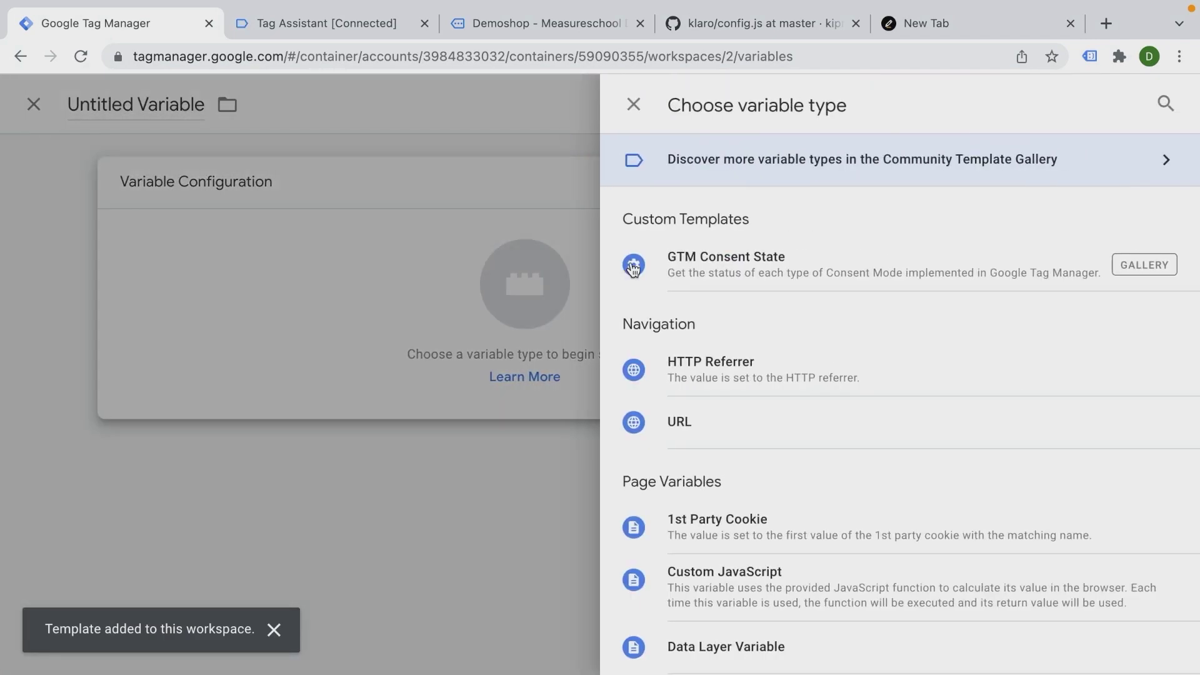
pyautogui.click(699, 270)
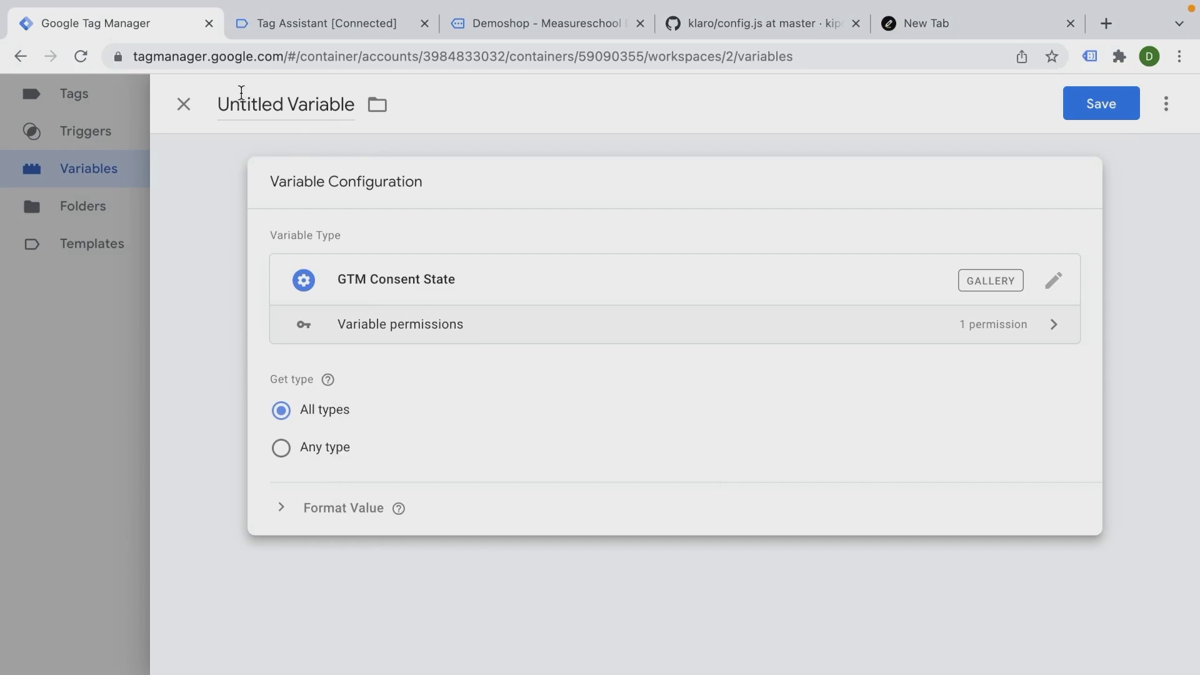
pyautogui.click(241, 102)
pyautogui.write('Consent State')
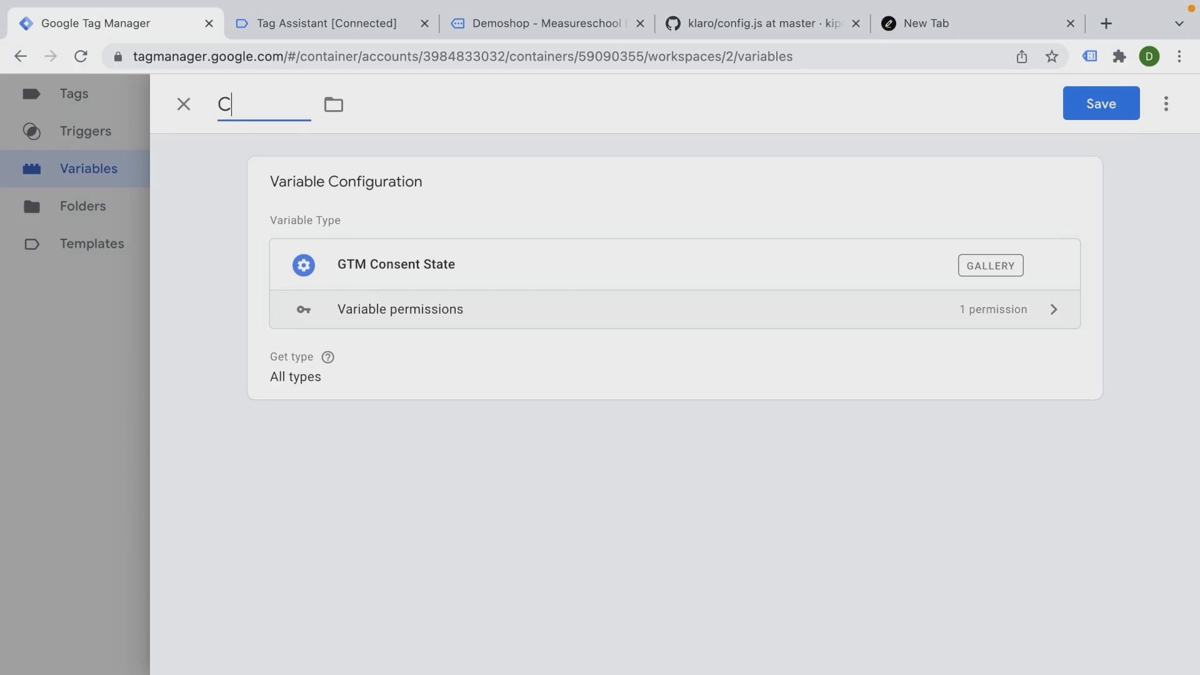
pyautogui.click(1116, 106)
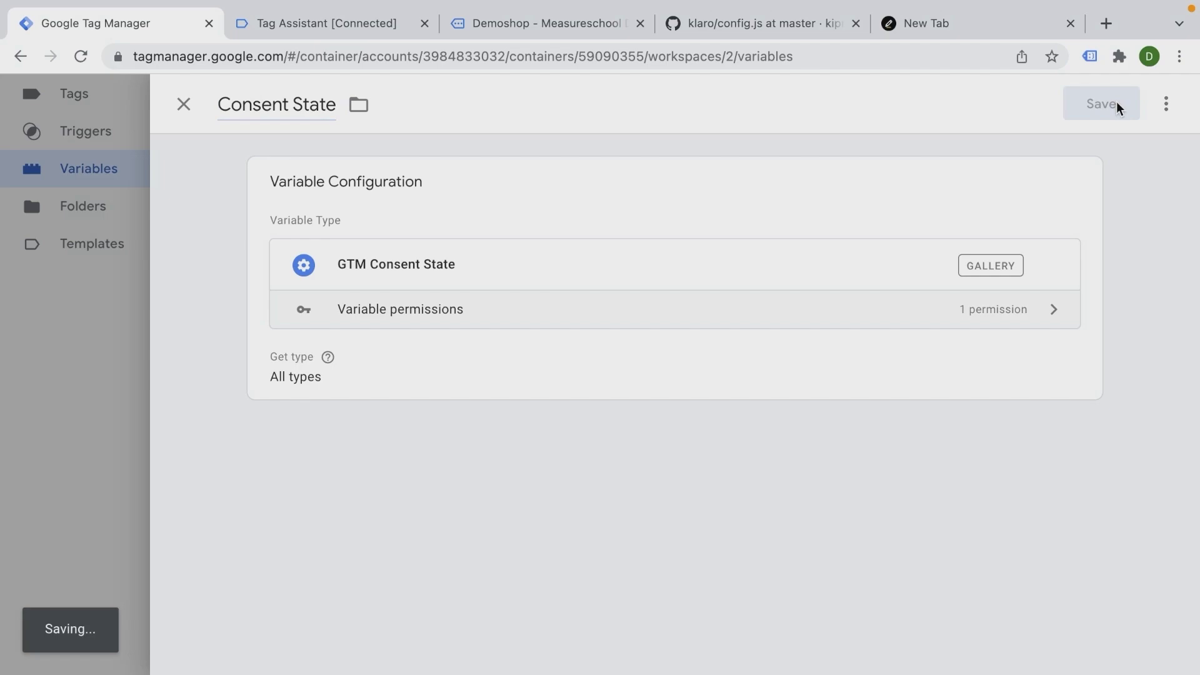
pyautogui.scroll(5, 1015, 230)
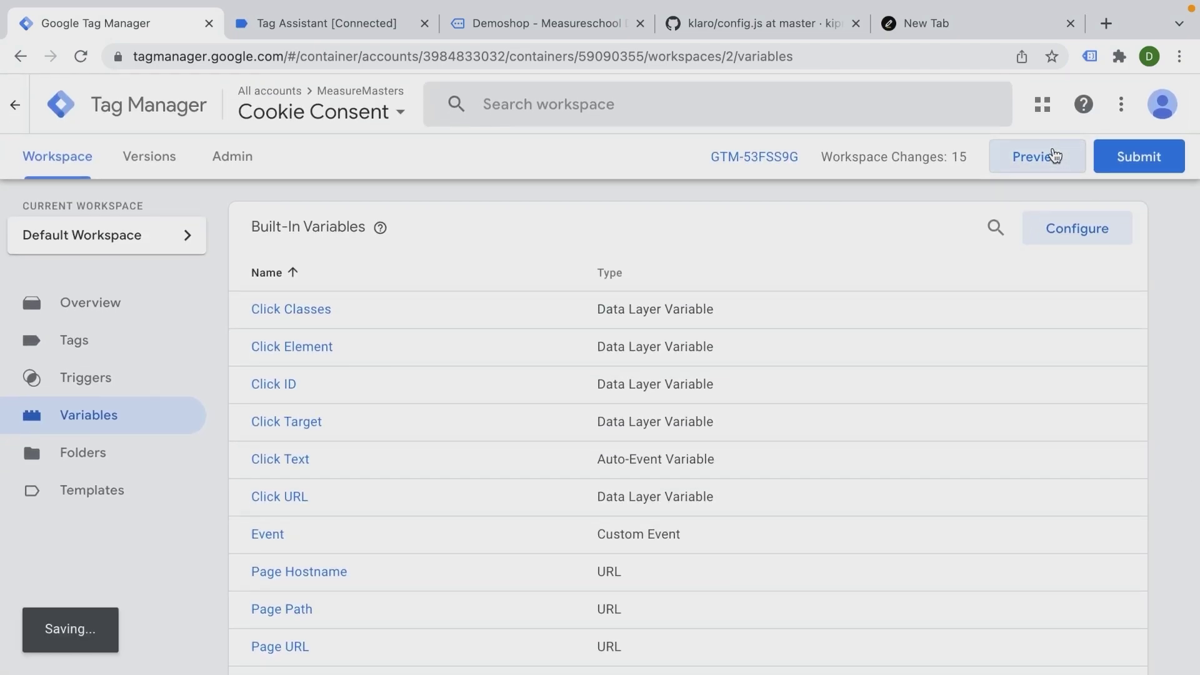
# Preview on the Demoshop and show Initialization variables, where Consent State reports all five storages true.
pyautogui.click(1054, 156)
pyautogui.click(459, 28)
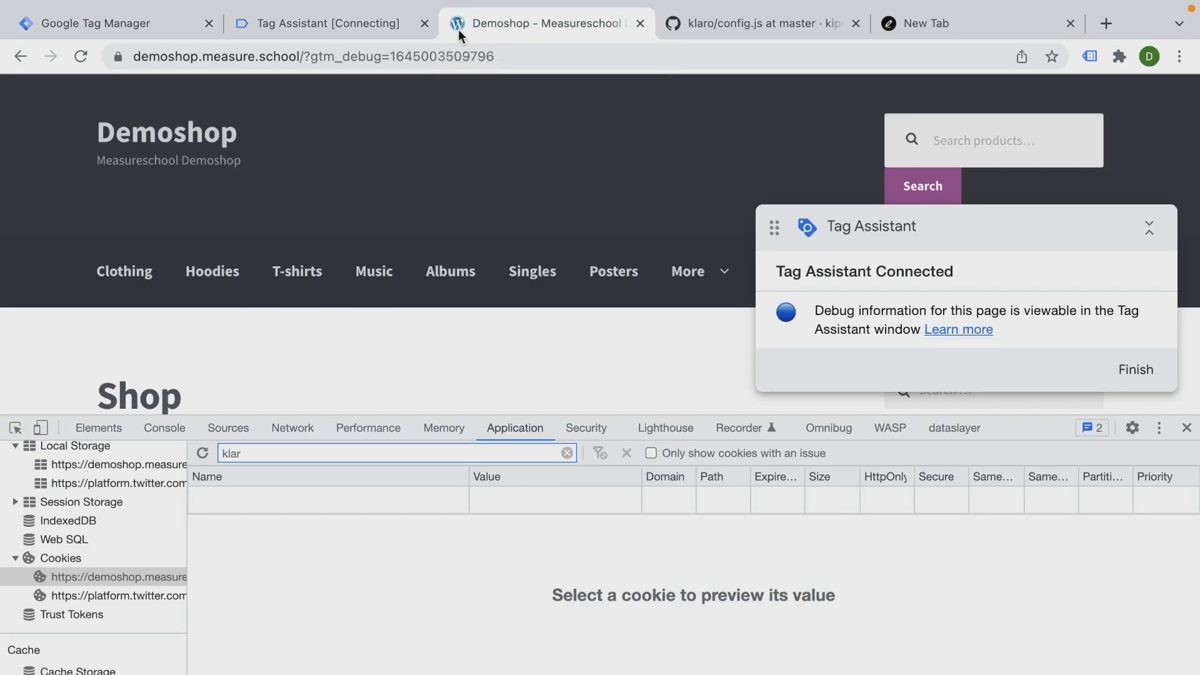
pyautogui.click(324, 28)
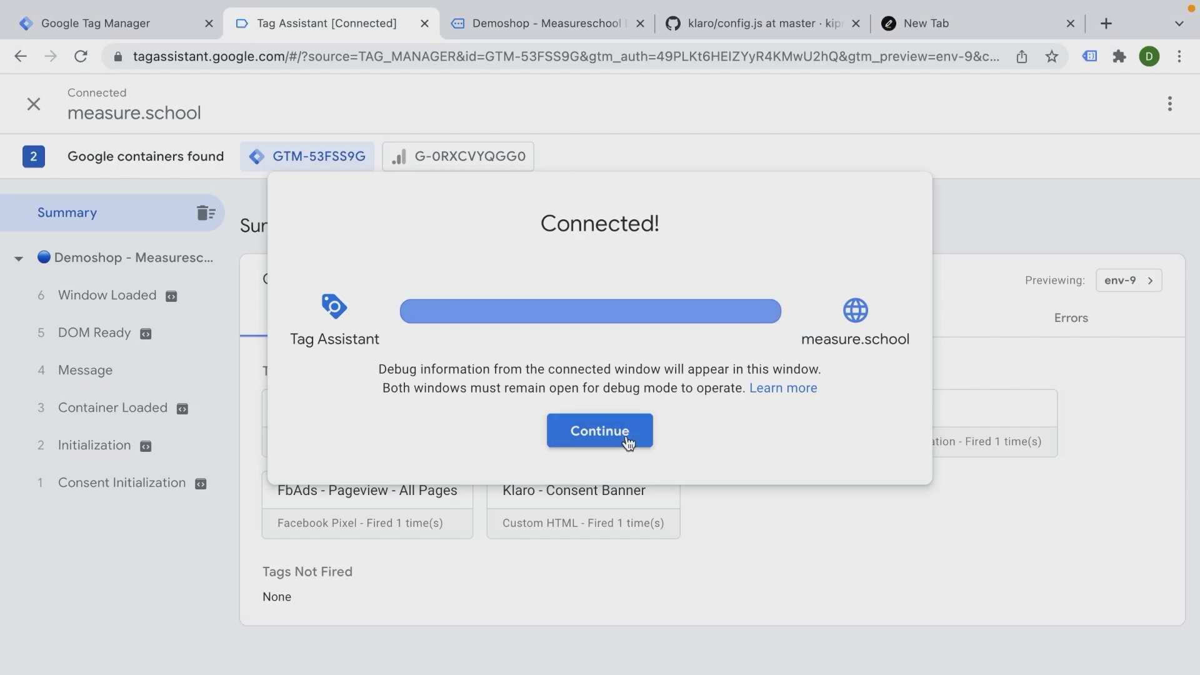
pyautogui.click(581, 430)
pyautogui.click(87, 443)
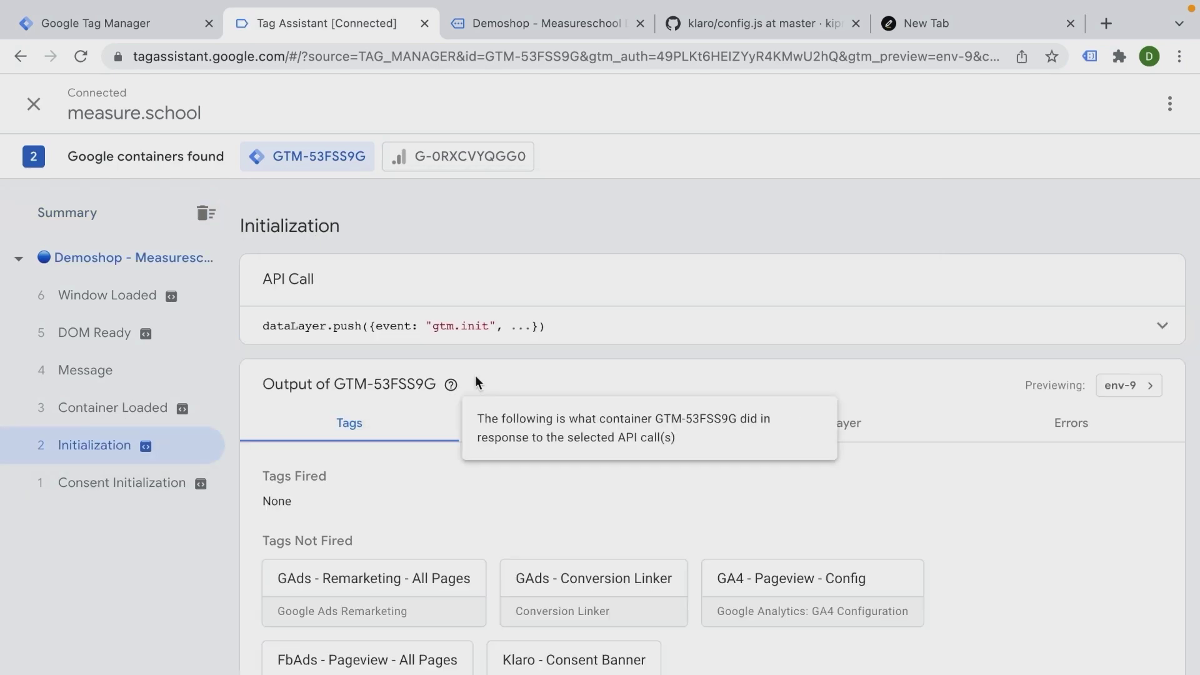
pyautogui.click(614, 438)
pyautogui.scroll(-6, 488, 416)
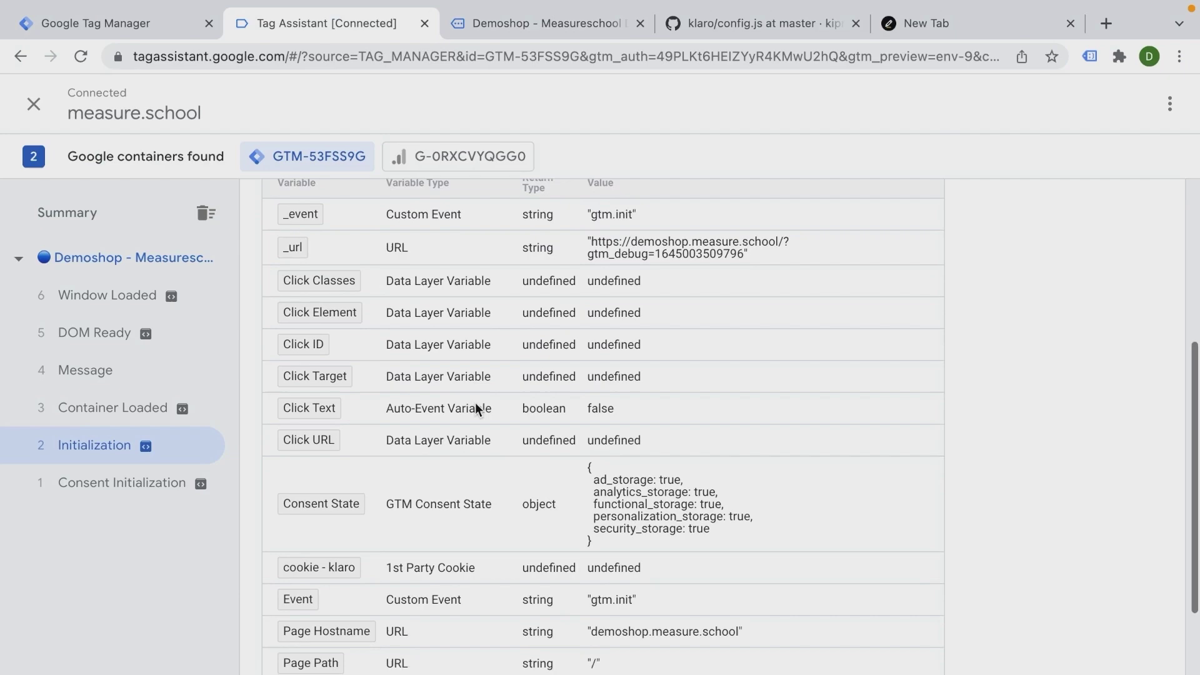
pyautogui.scroll(-1, 476, 409)
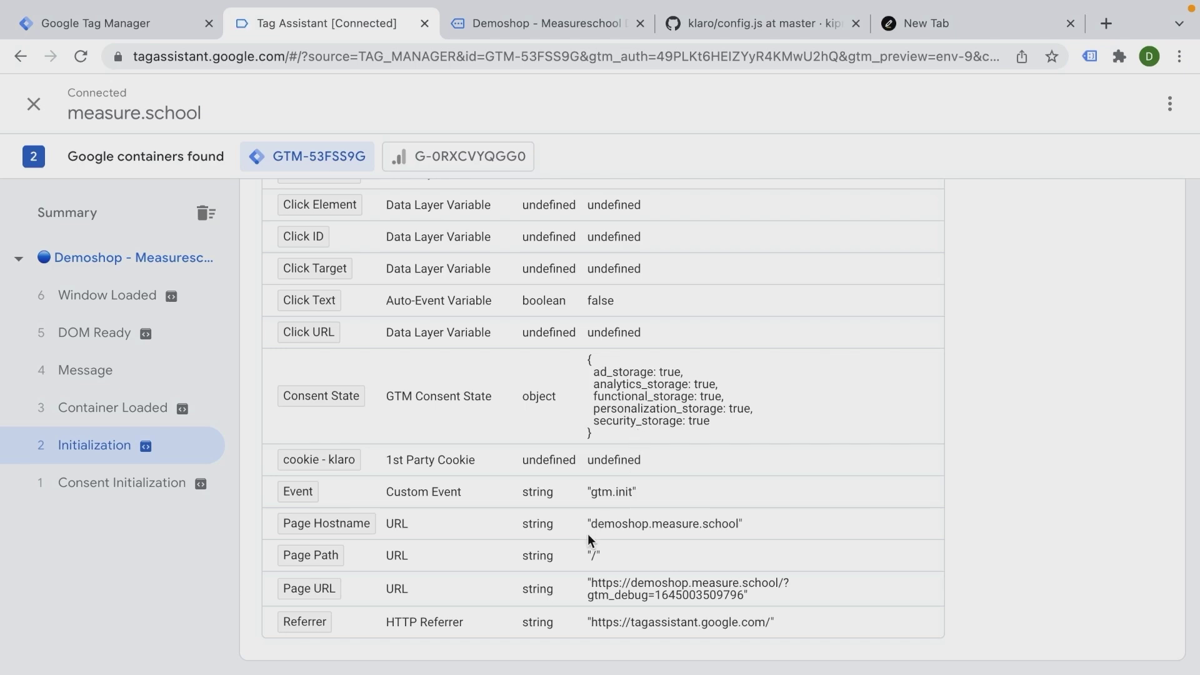
pyautogui.scroll(3, 587, 534)
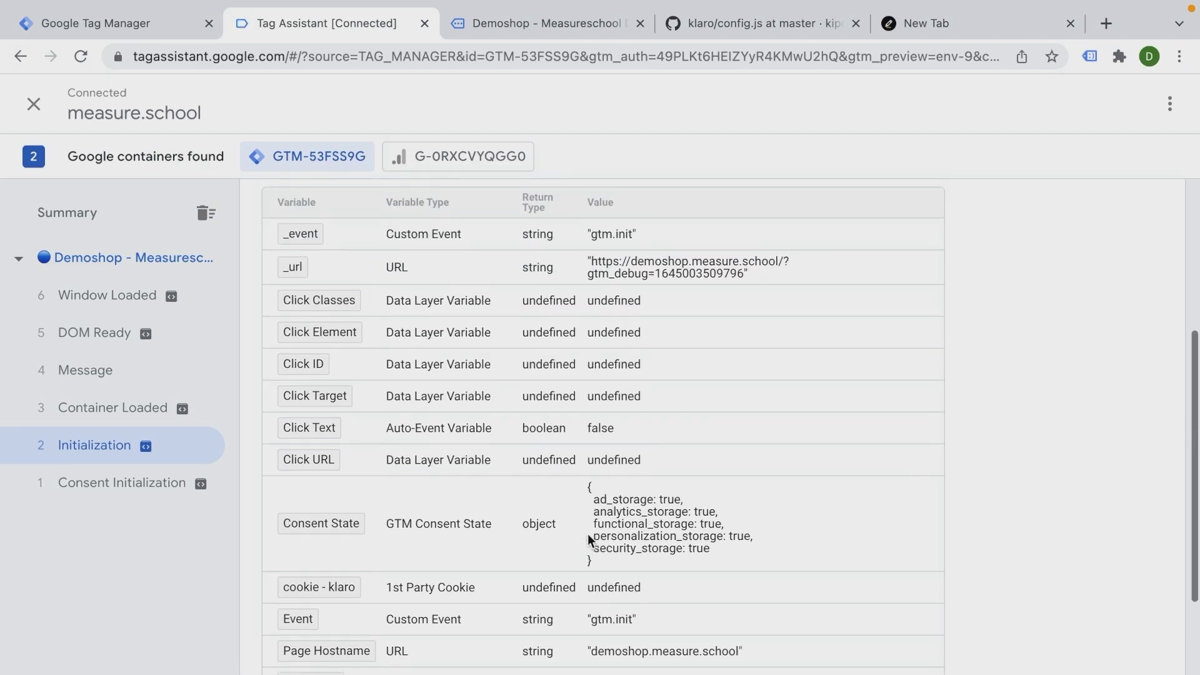
pyautogui.scroll(-3, 670, 358)
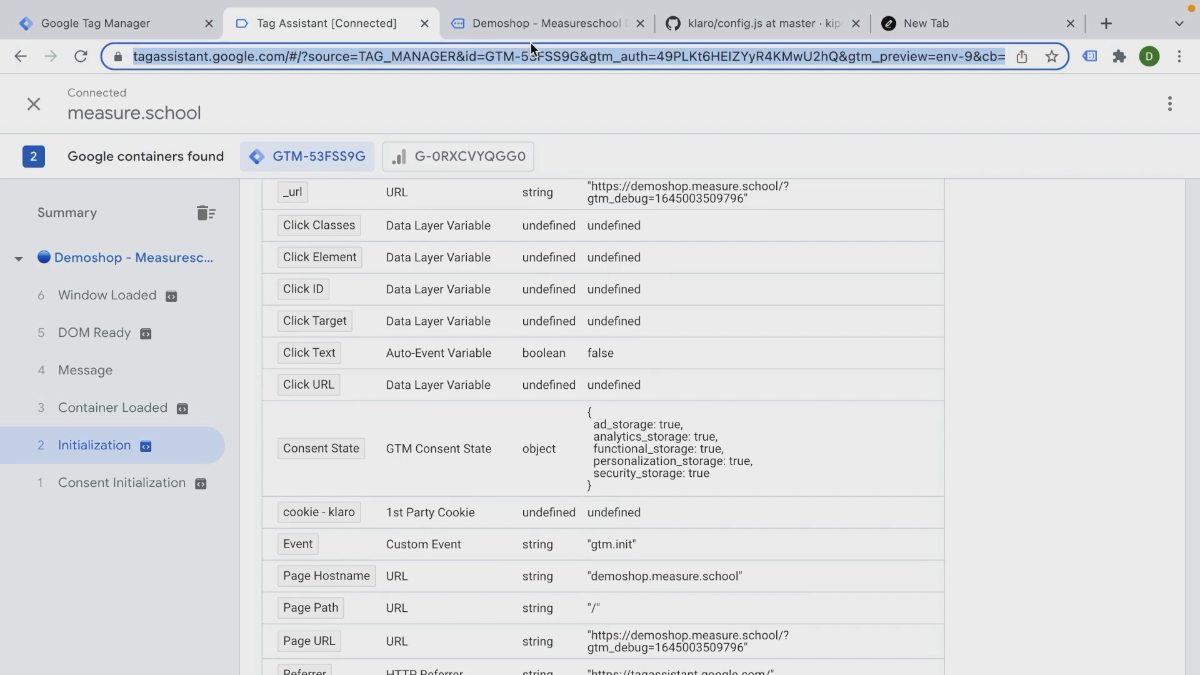
# Reload the Demoshop and inspect the new Initialization event's klaro consent values in Tag Assistant.
pyautogui.click(532, 25)
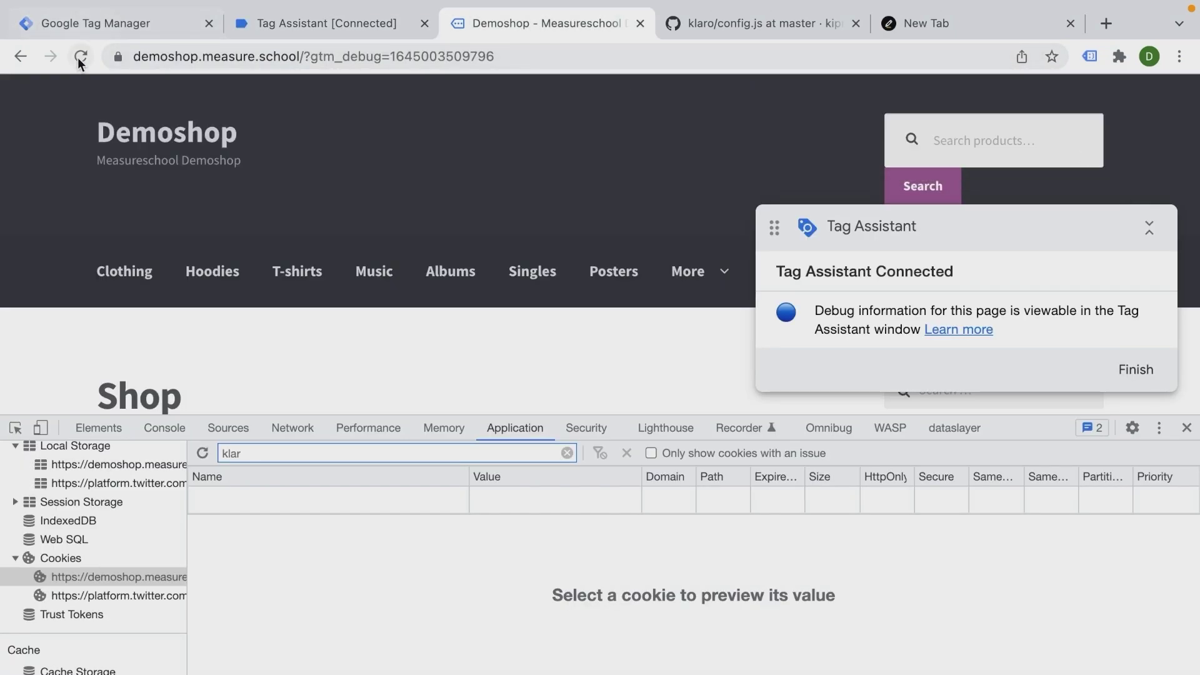
pyautogui.click(80, 56)
pyautogui.click(302, 24)
pyautogui.click(110, 446)
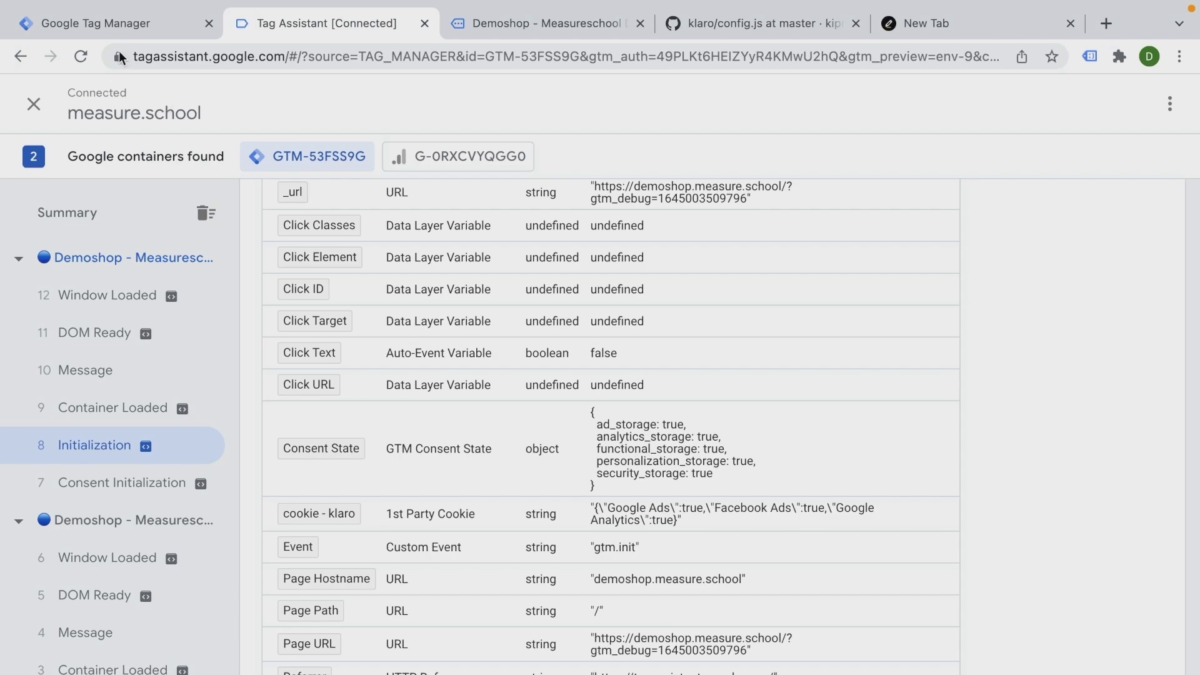
pyautogui.click(106, 25)
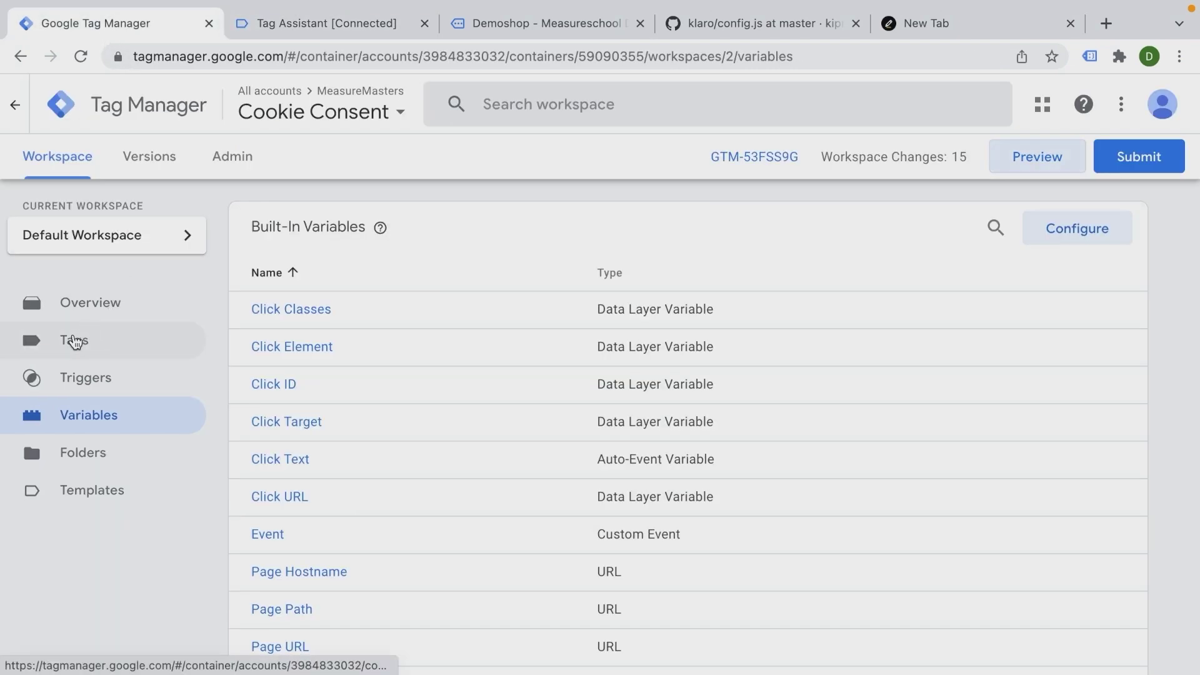
# Start a new tag and add the Consent Mode (Google tags) community template, found by searching 'consen'.
pyautogui.click(75, 340)
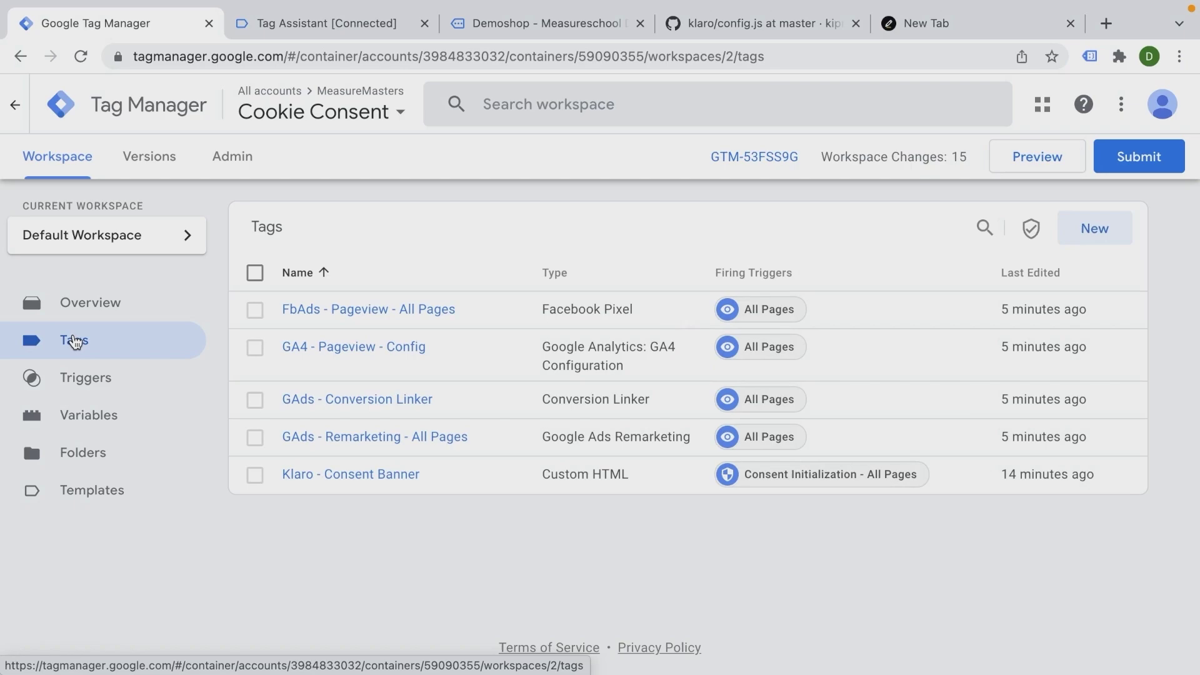
pyautogui.click(1109, 229)
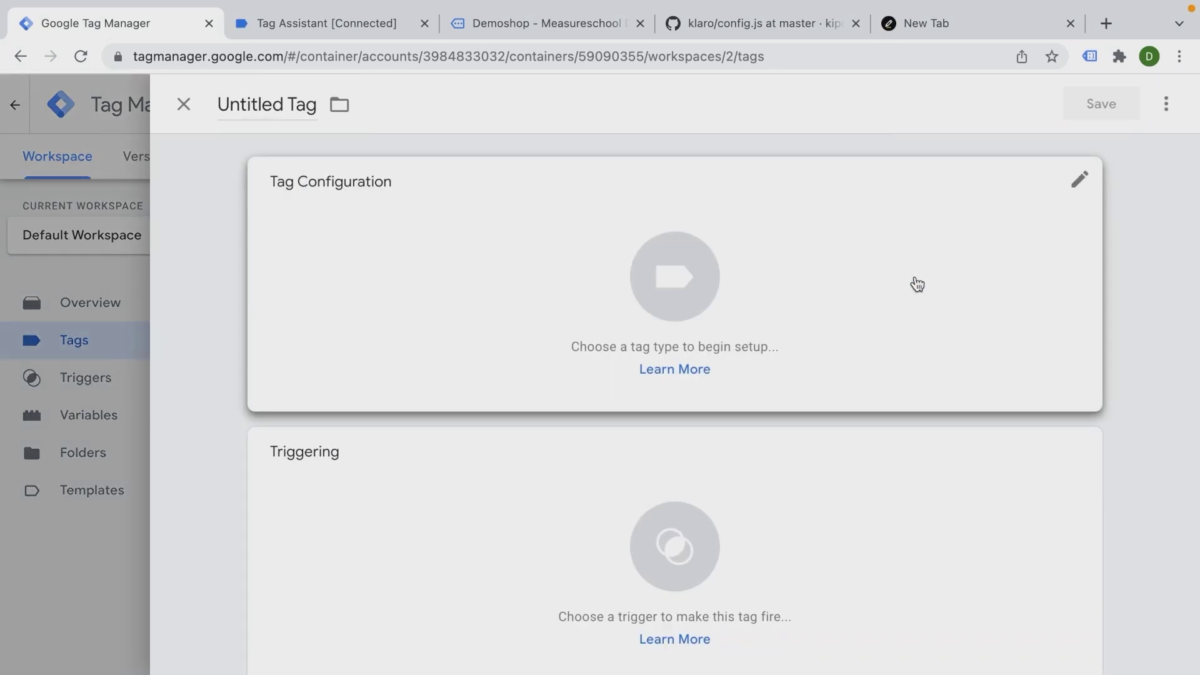
pyautogui.click(912, 284)
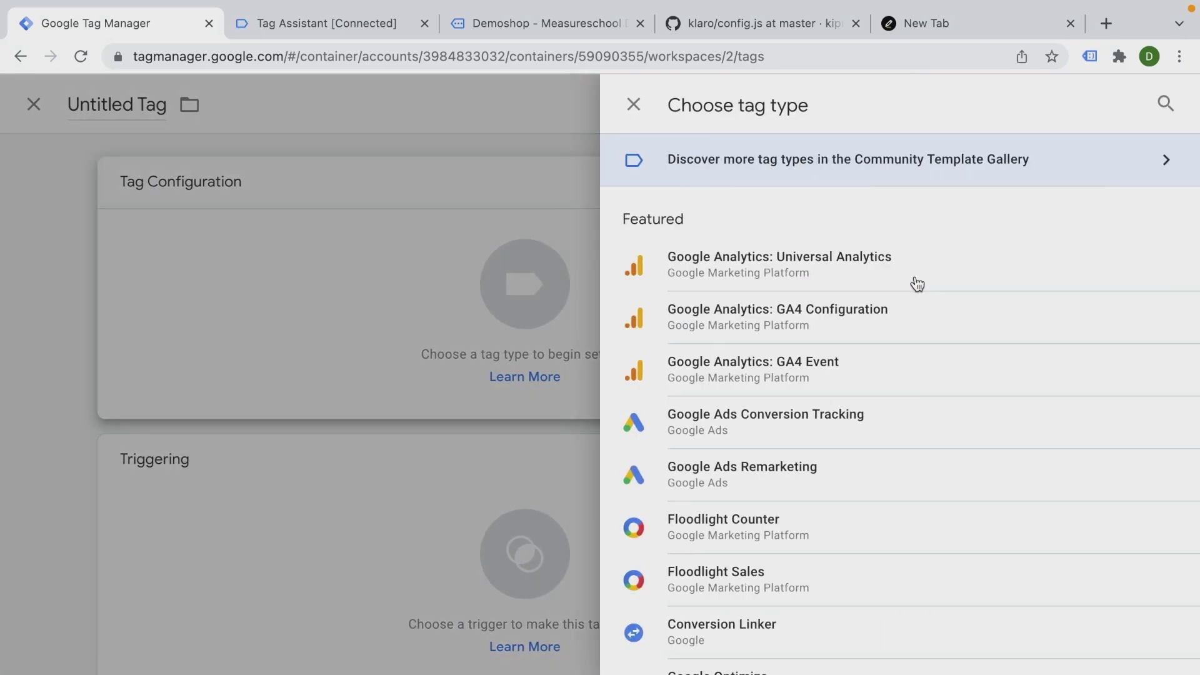
pyautogui.click(864, 175)
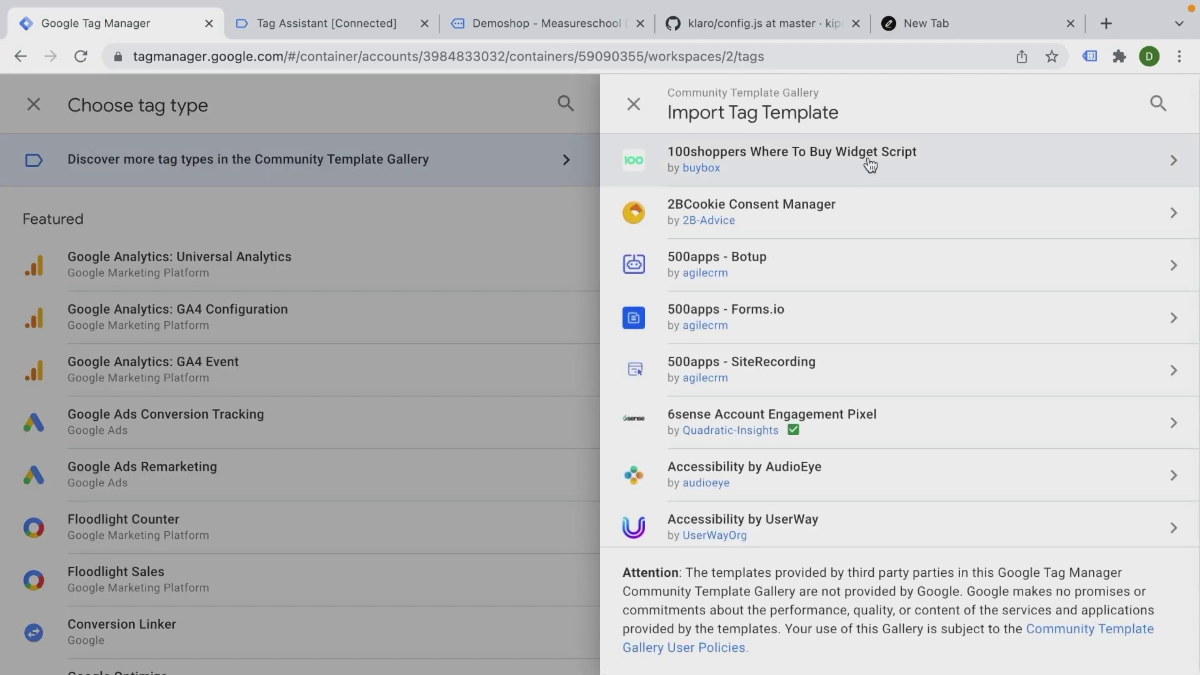
pyautogui.click(1158, 104)
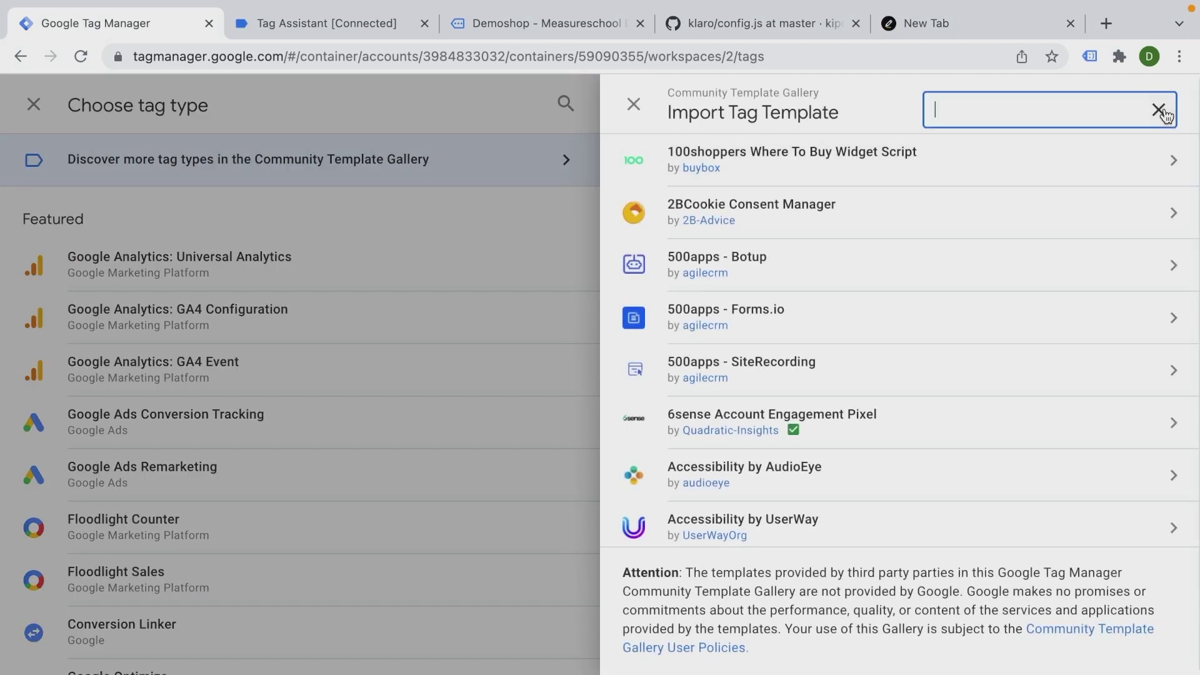
pyautogui.write('consen')
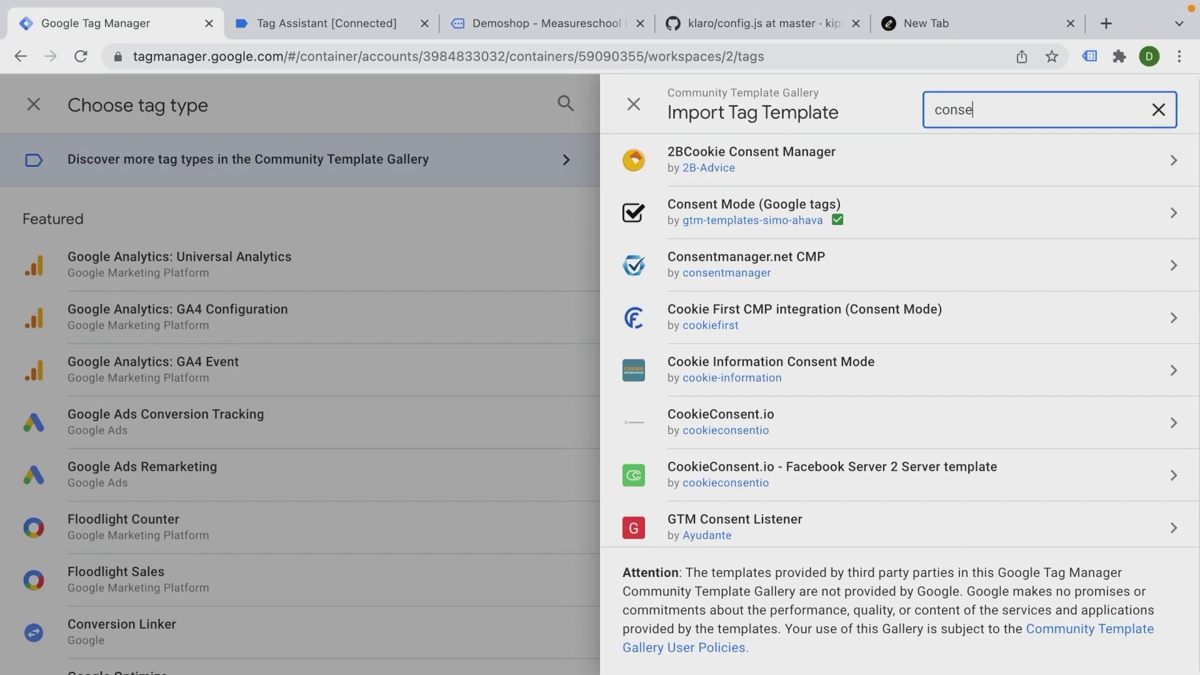
pyautogui.click(883, 219)
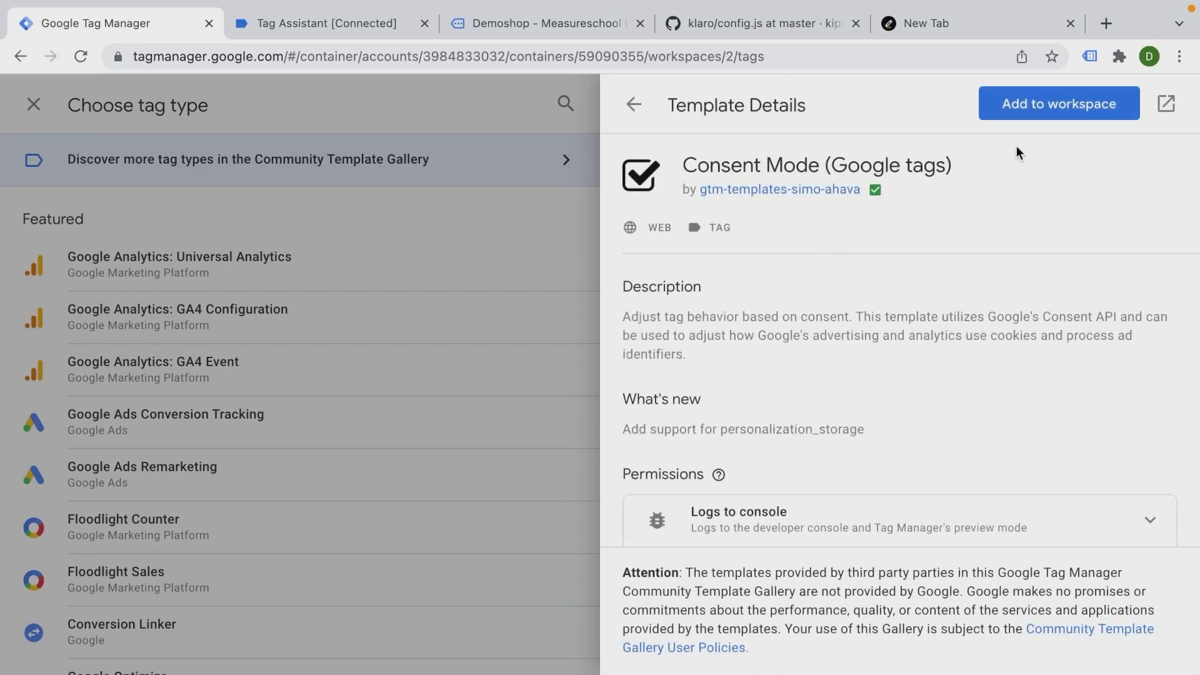
pyautogui.click(1030, 105)
pyautogui.click(844, 505)
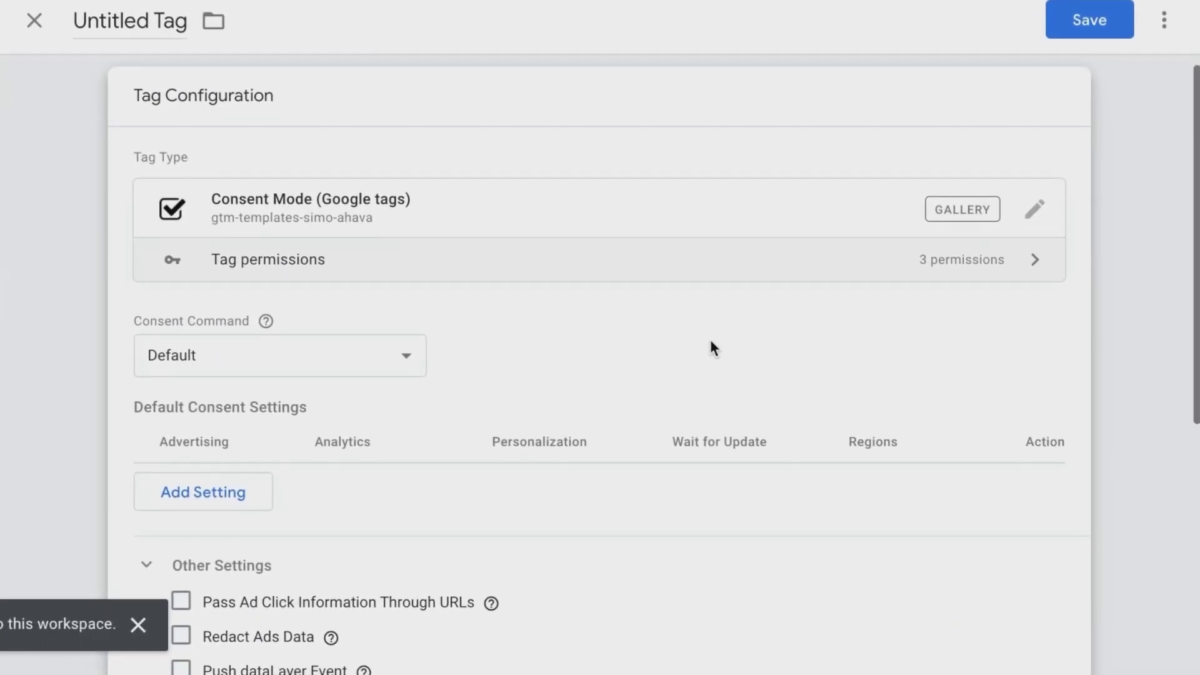
pyautogui.scroll(-2, 710, 339)
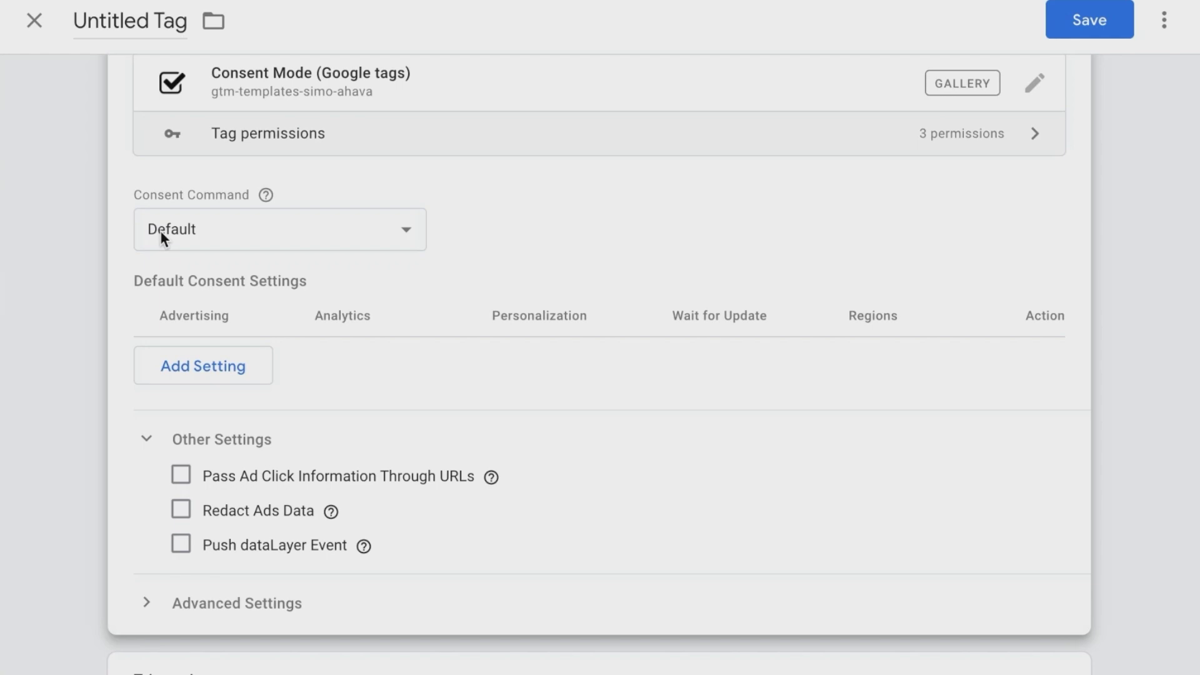
# Set the Consent Command to Update with advertising and analytics consent denied.
pyautogui.click(168, 231)
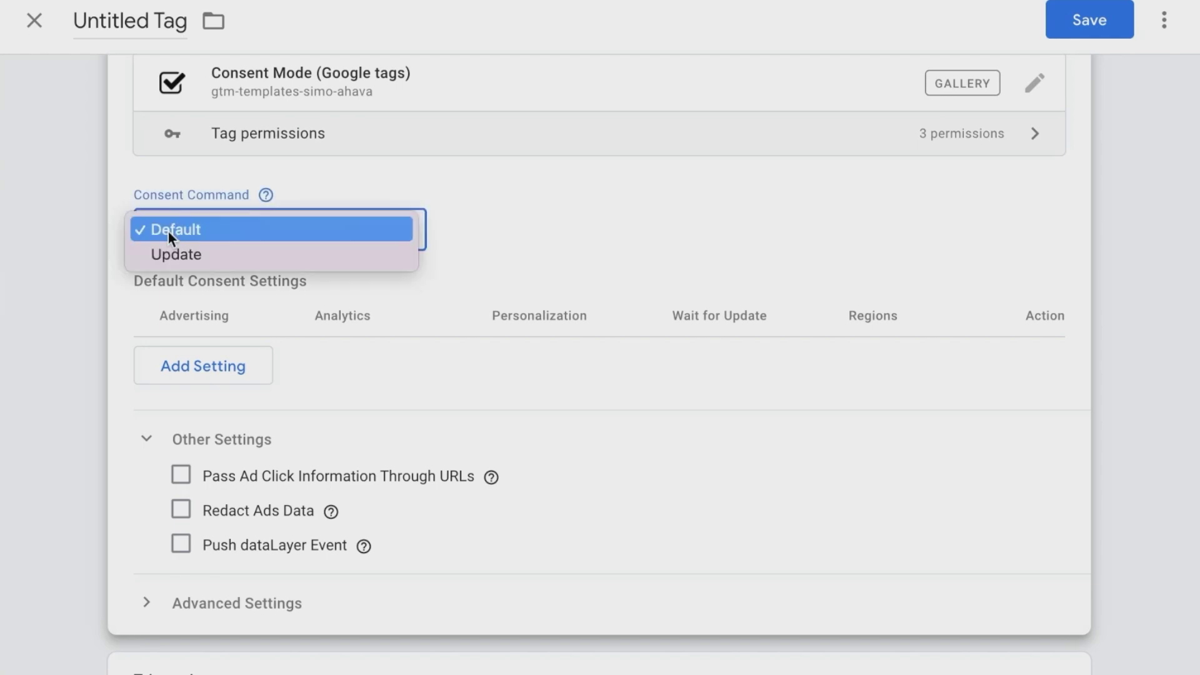
pyautogui.click(170, 257)
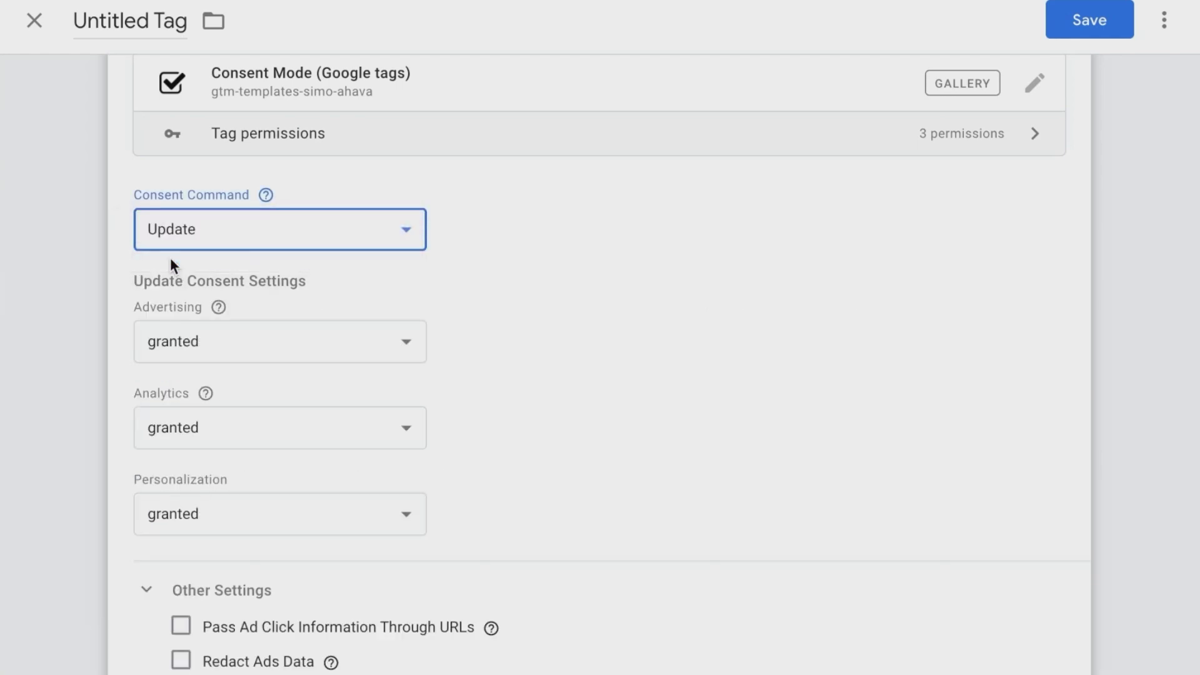
pyautogui.scroll(-1, 170, 257)
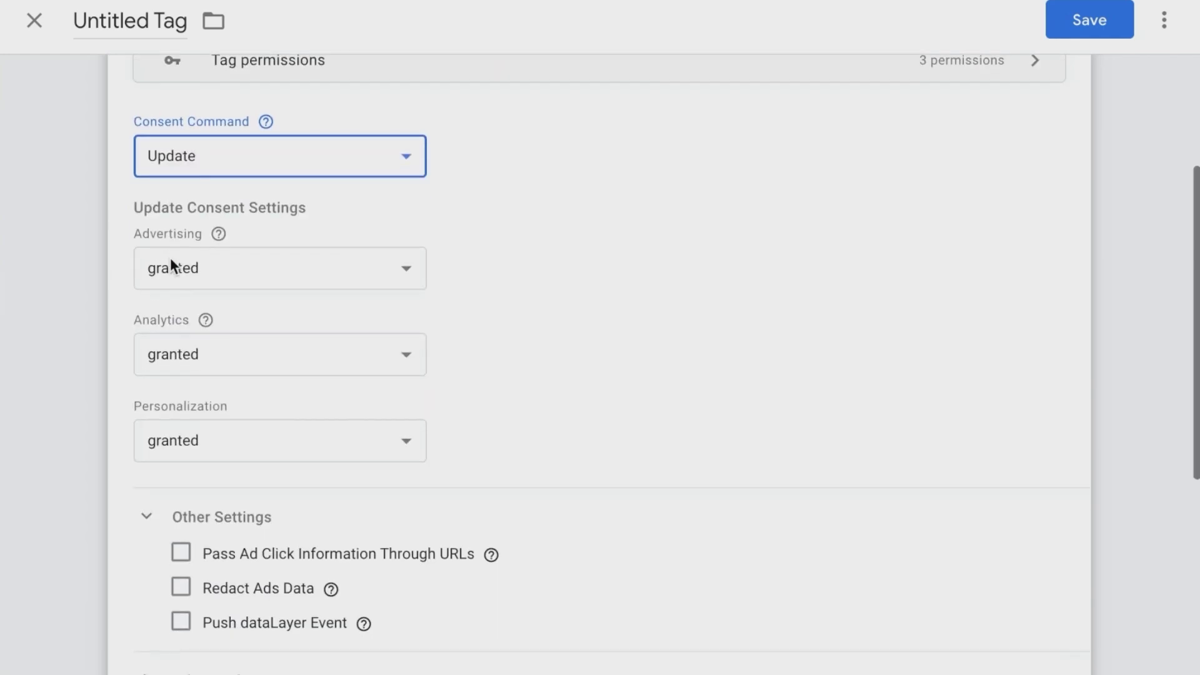
pyautogui.click(228, 273)
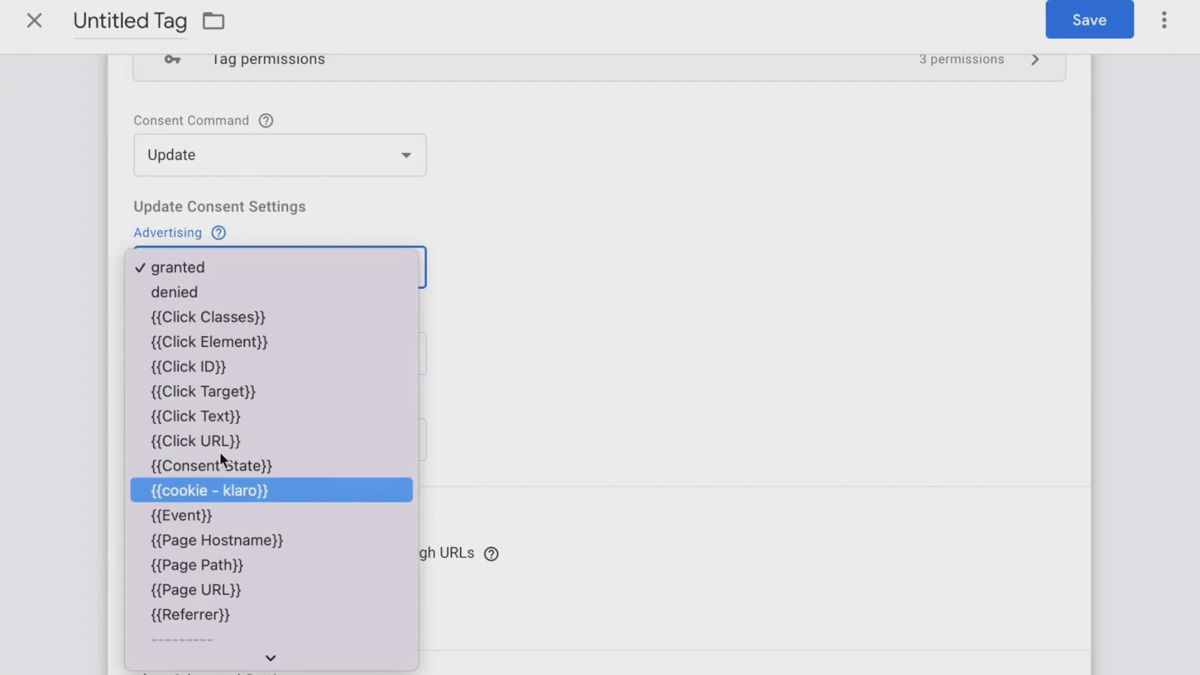
pyautogui.click(230, 297)
pyautogui.click(226, 354)
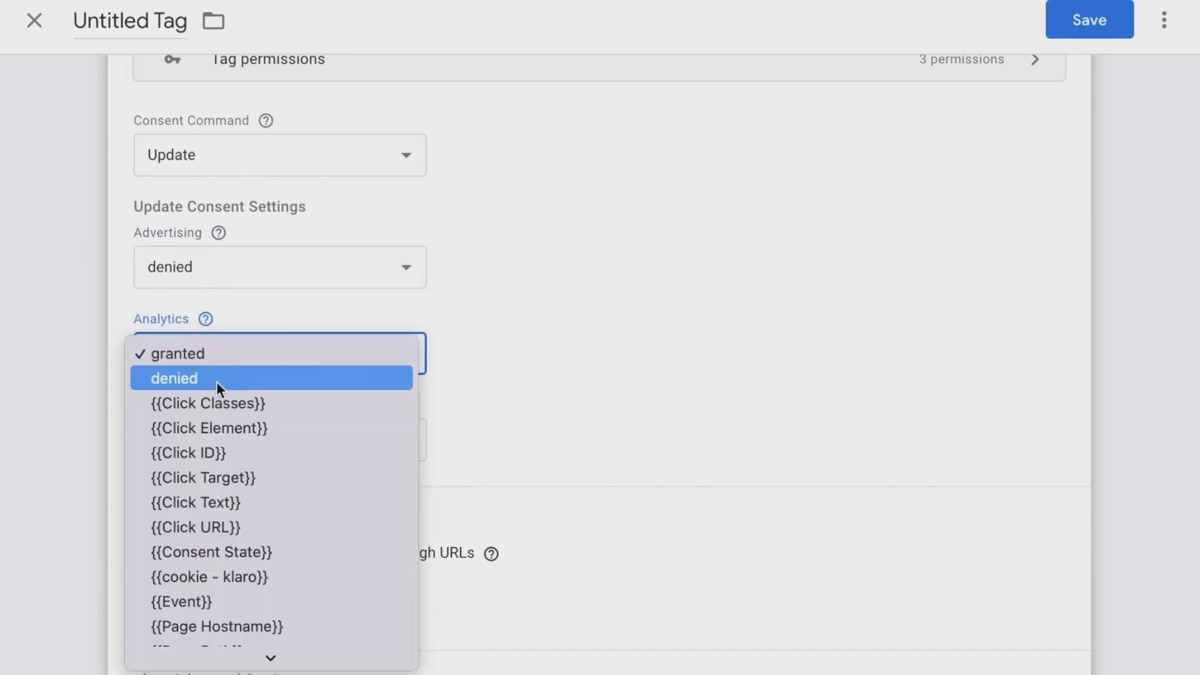
pyautogui.click(217, 381)
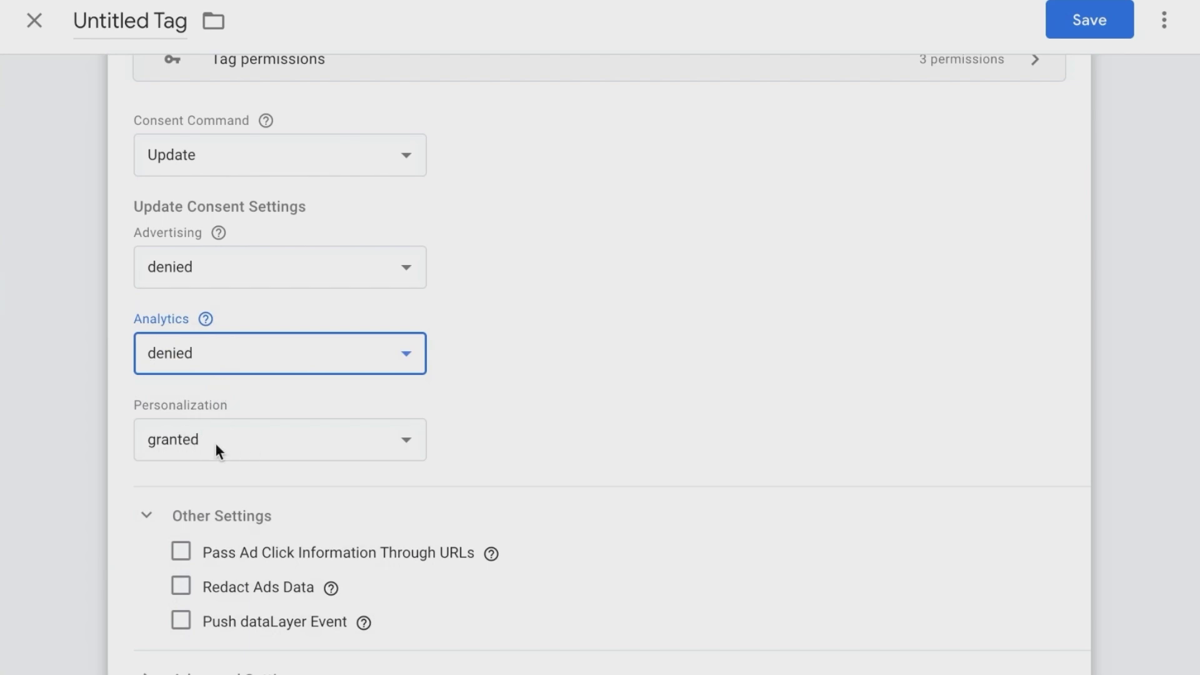
pyautogui.scroll(-3, 64, 219)
pyautogui.click(65, 220)
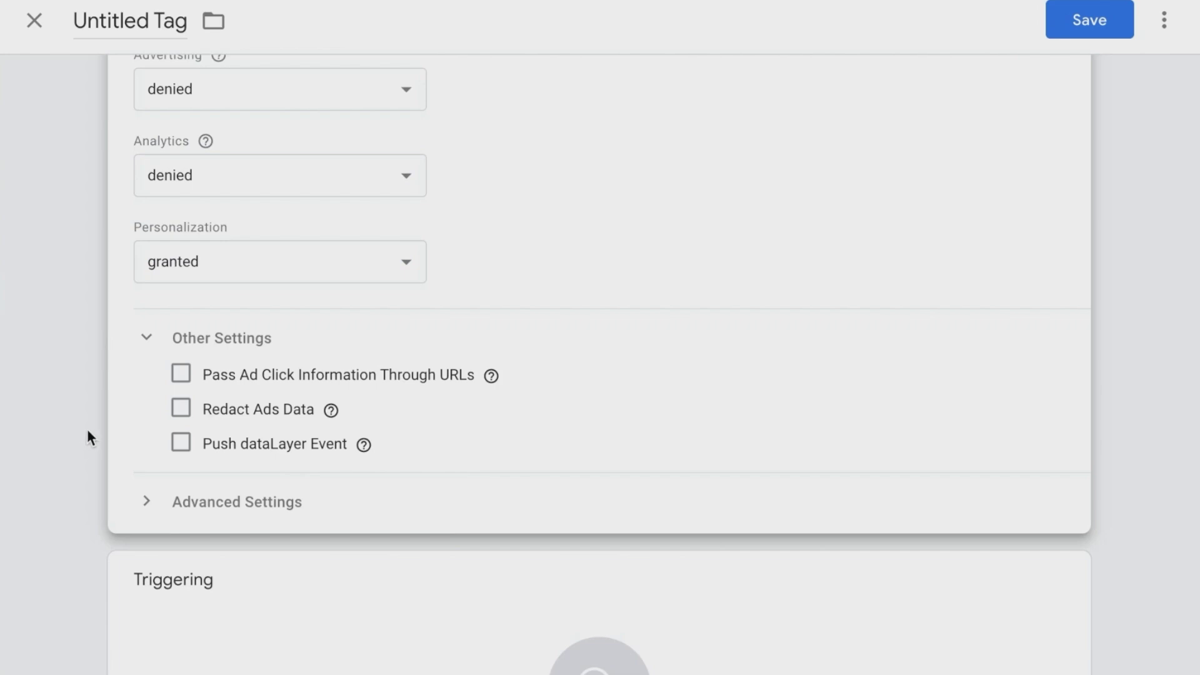
pyautogui.scroll(6, 88, 430)
# Name the tag 'Consent Mode - denied', fire it on Initialization - All Pages, and save.
pyautogui.click(116, 22)
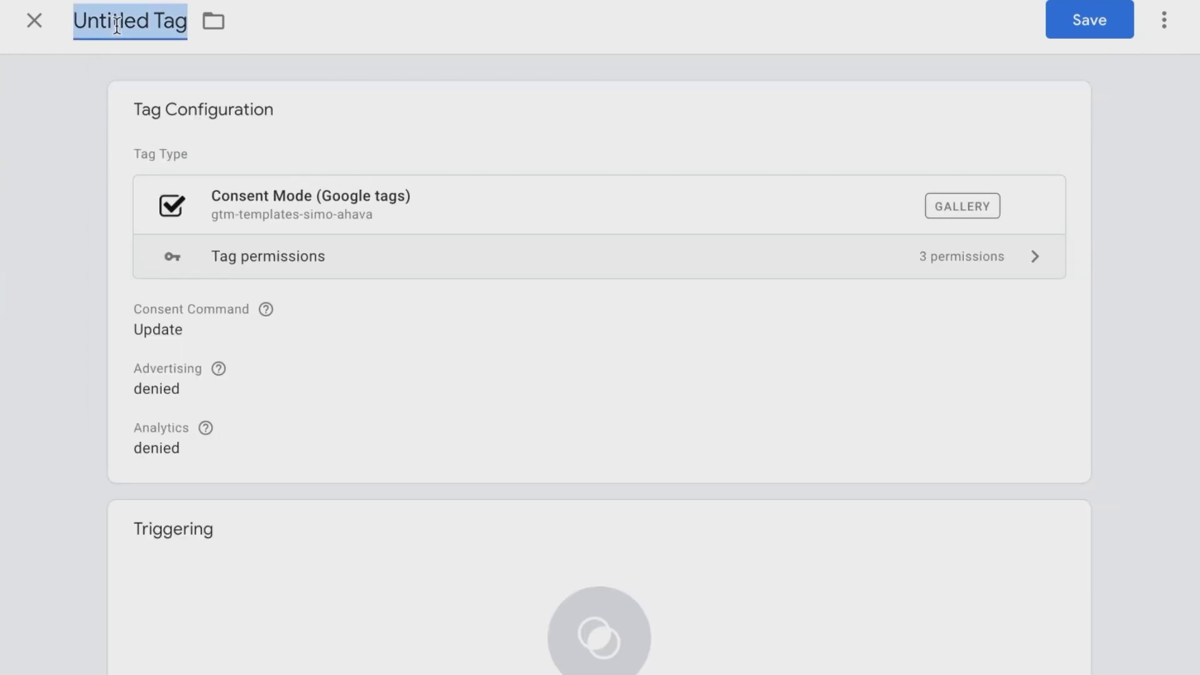
pyautogui.write('Consent Mode - denied')
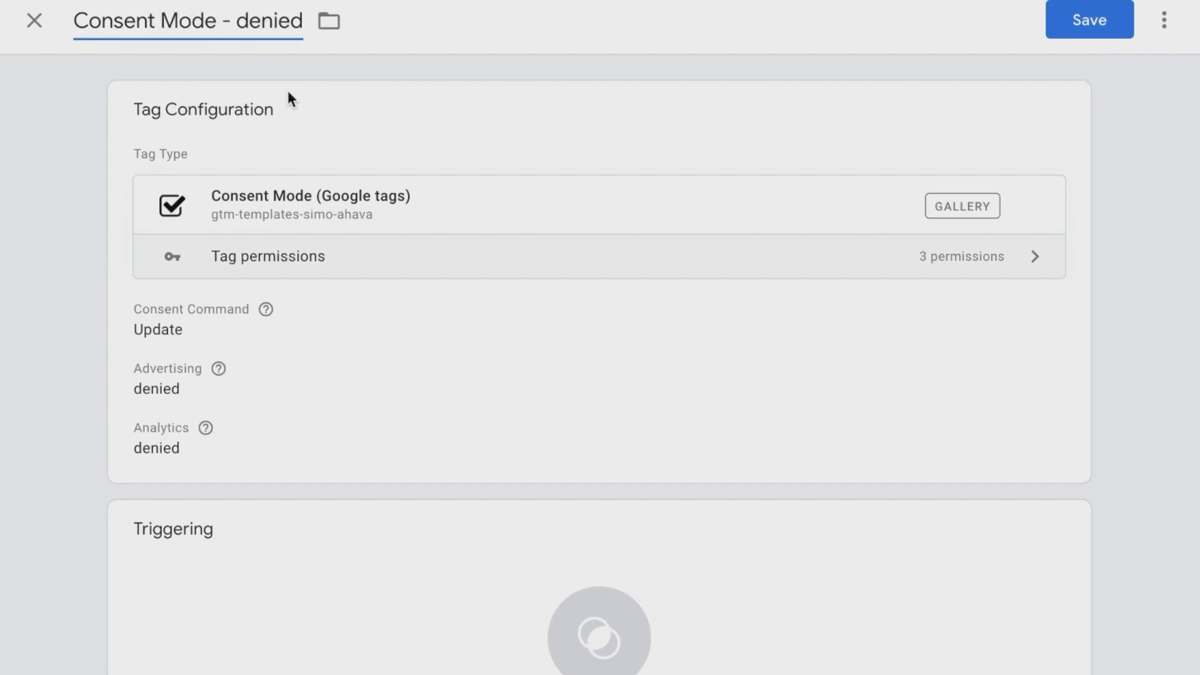
pyautogui.scroll(-5, 464, 289)
pyautogui.click(341, 477)
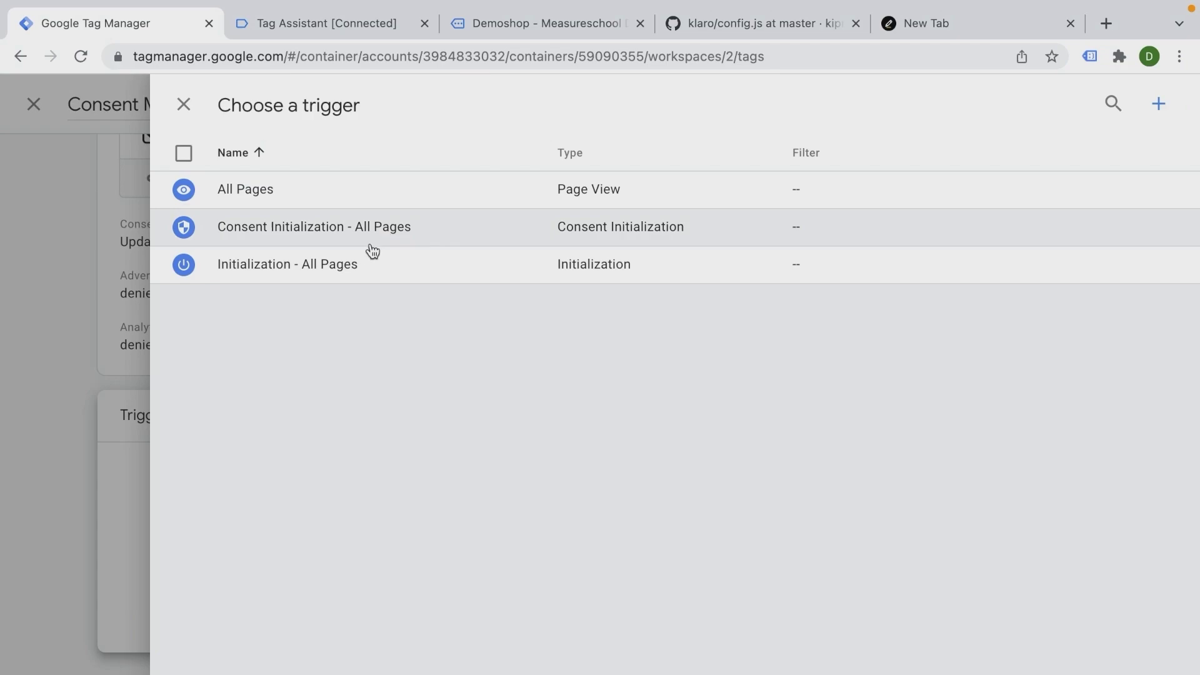
pyautogui.click(330, 279)
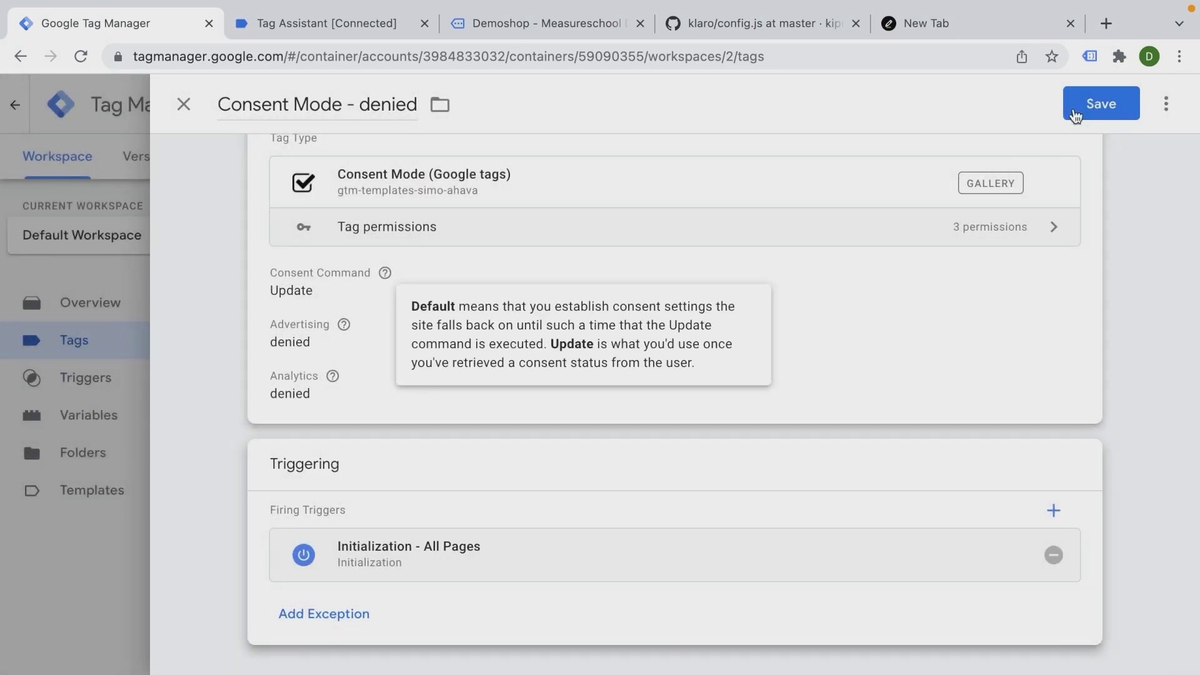
pyautogui.click(1090, 104)
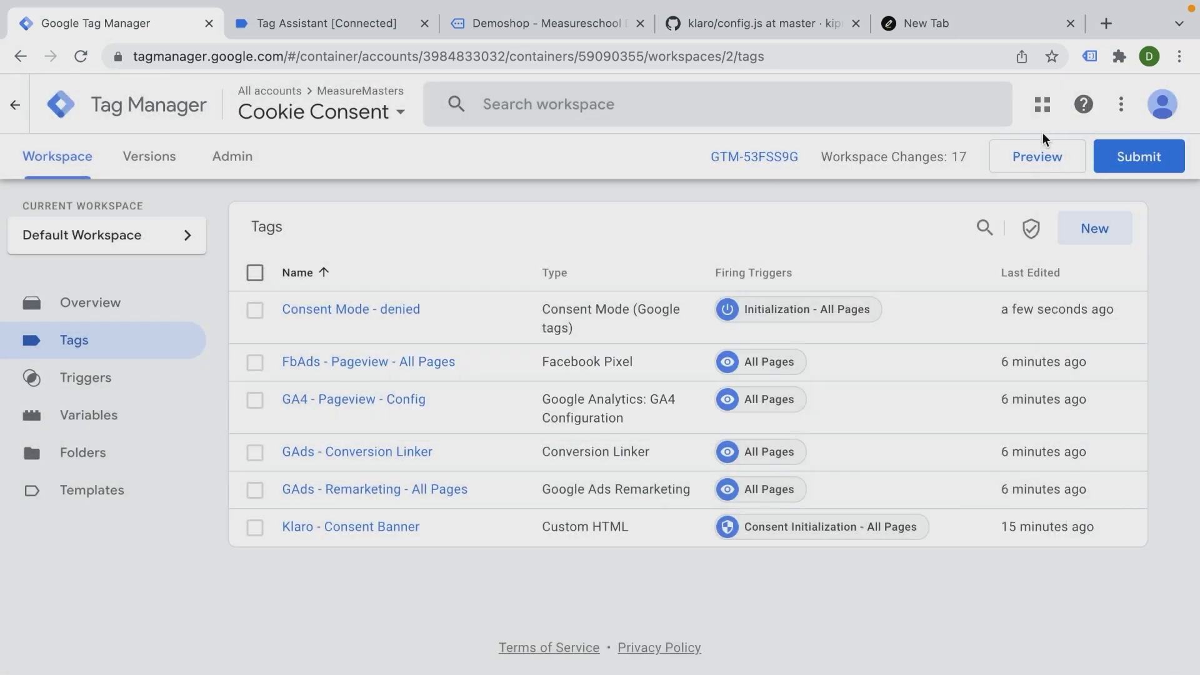
# Start a Tag Assistant preview and view the Consent Initialization event's variables.
pyautogui.click(1027, 157)
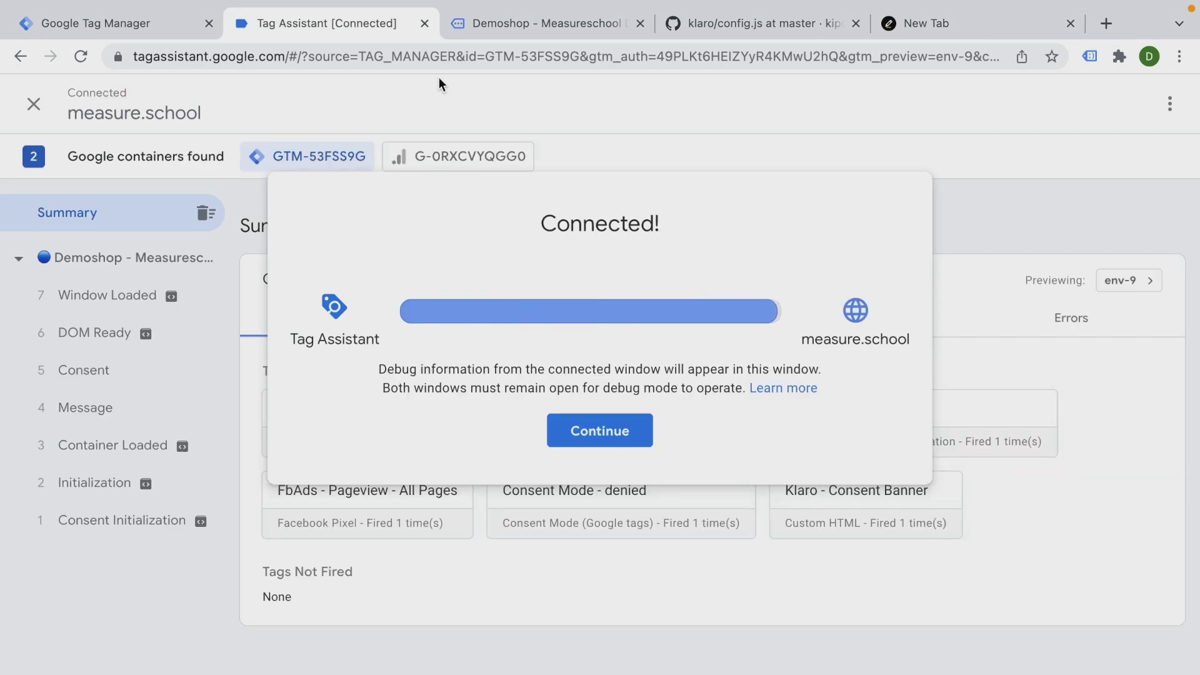
pyautogui.click(594, 431)
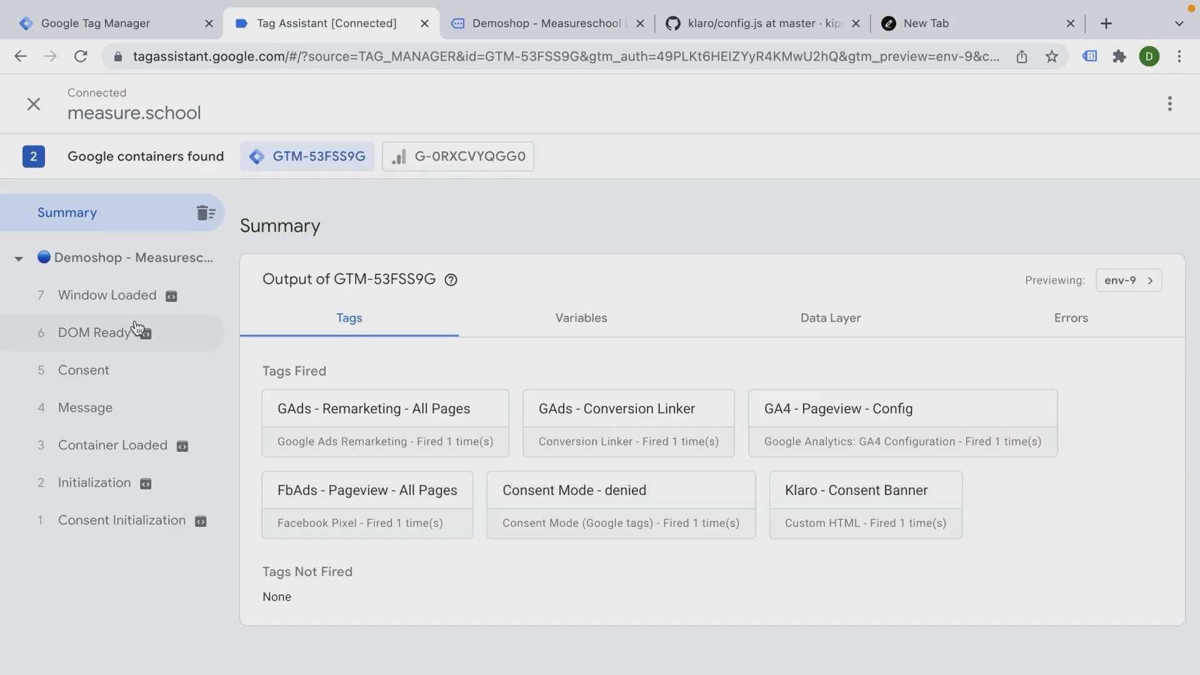
pyautogui.click(108, 536)
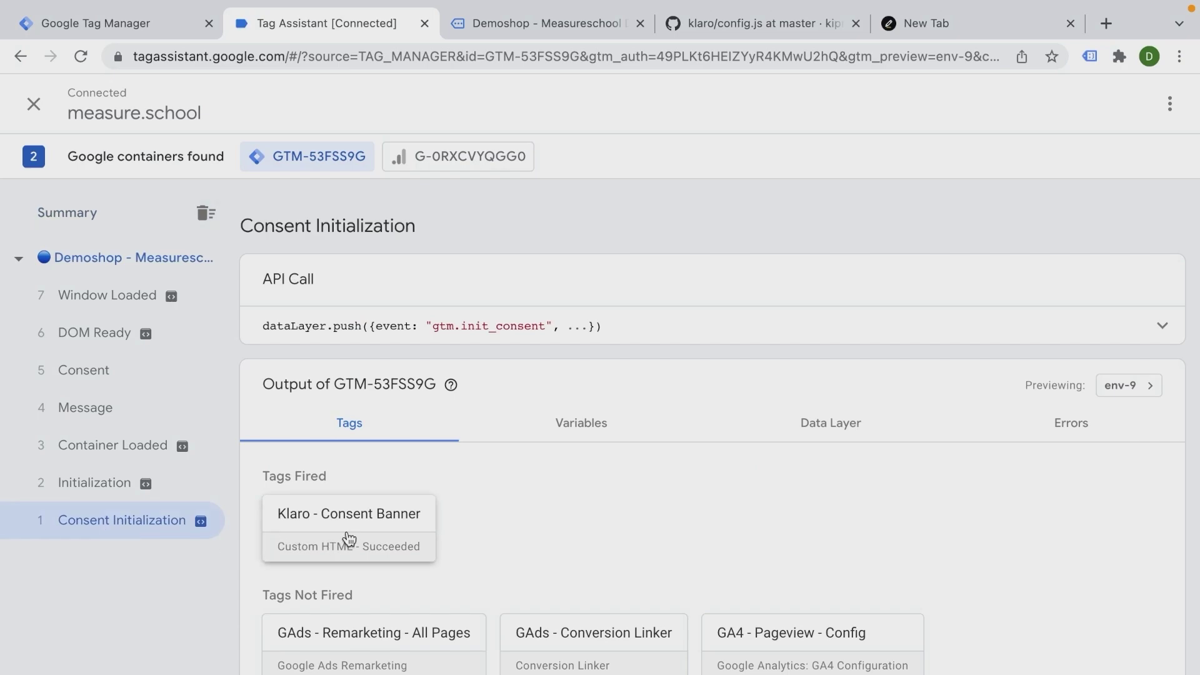
pyautogui.click(616, 437)
pyautogui.scroll(-5, 512, 494)
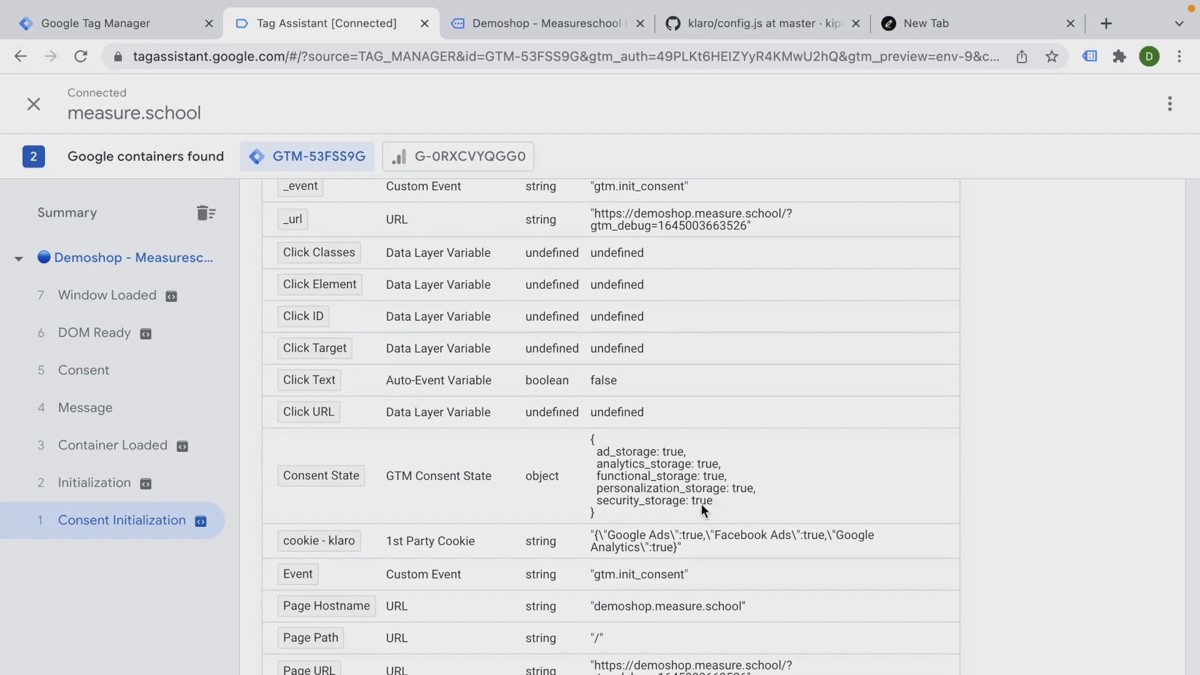
# At Initialization, confirm Consent Mode - denied fired and ad/analytics storage read false.
pyautogui.click(54, 492)
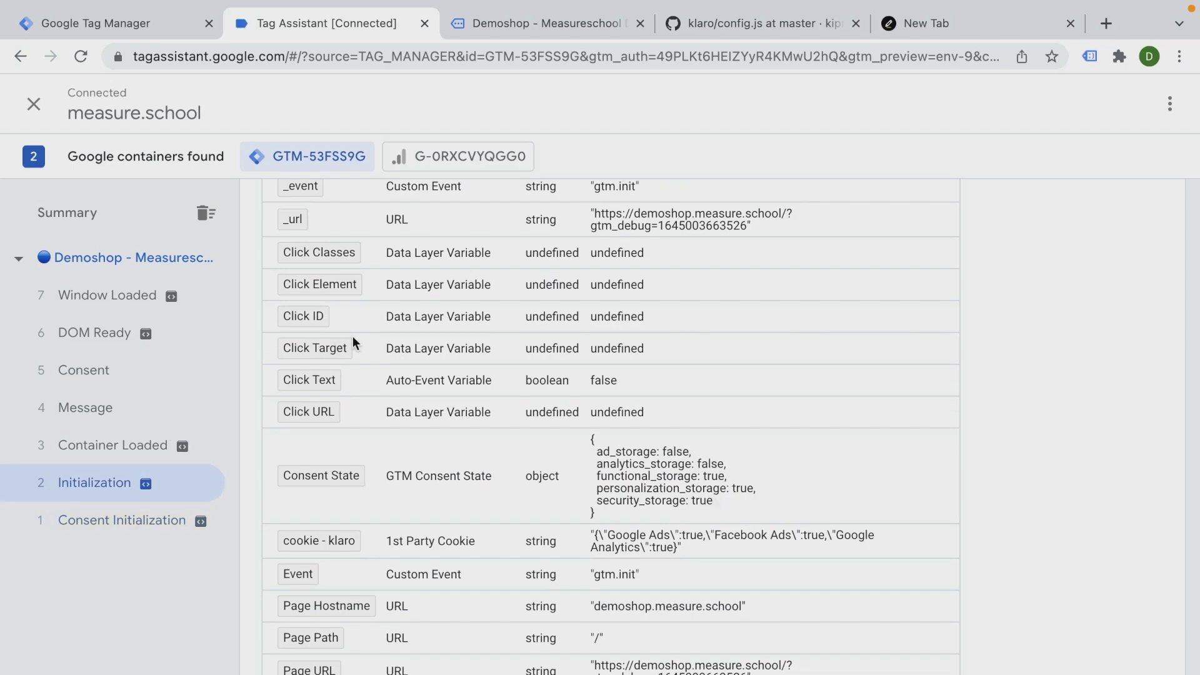
pyautogui.scroll(5, 354, 343)
pyautogui.click(367, 440)
pyautogui.scroll(-2, 367, 442)
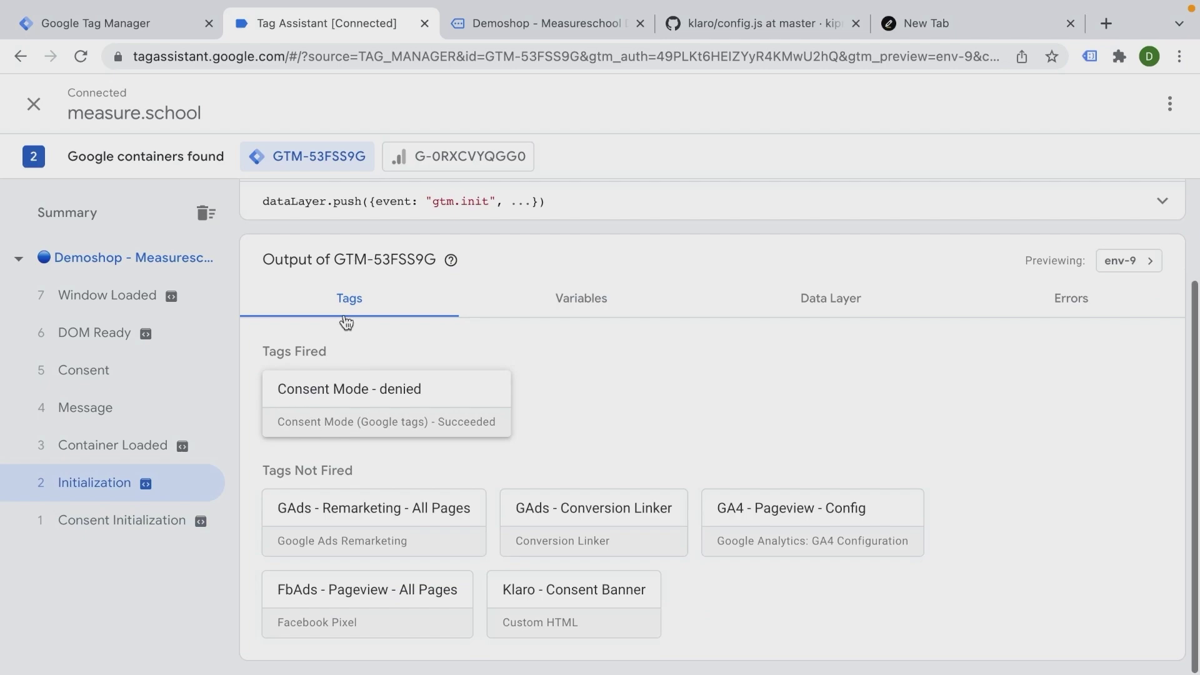
pyautogui.click(594, 300)
pyautogui.scroll(-2, 616, 403)
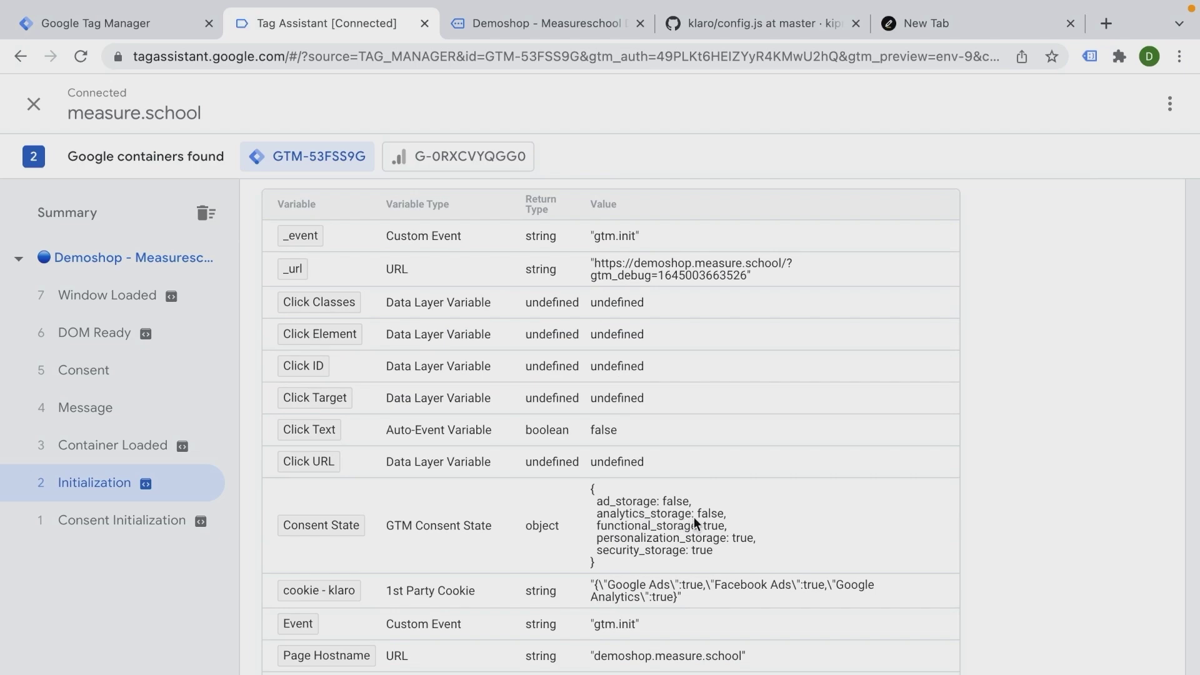
# Step through the Container Loaded, Message, DOM Ready and Window Loaded events.
pyautogui.click(125, 446)
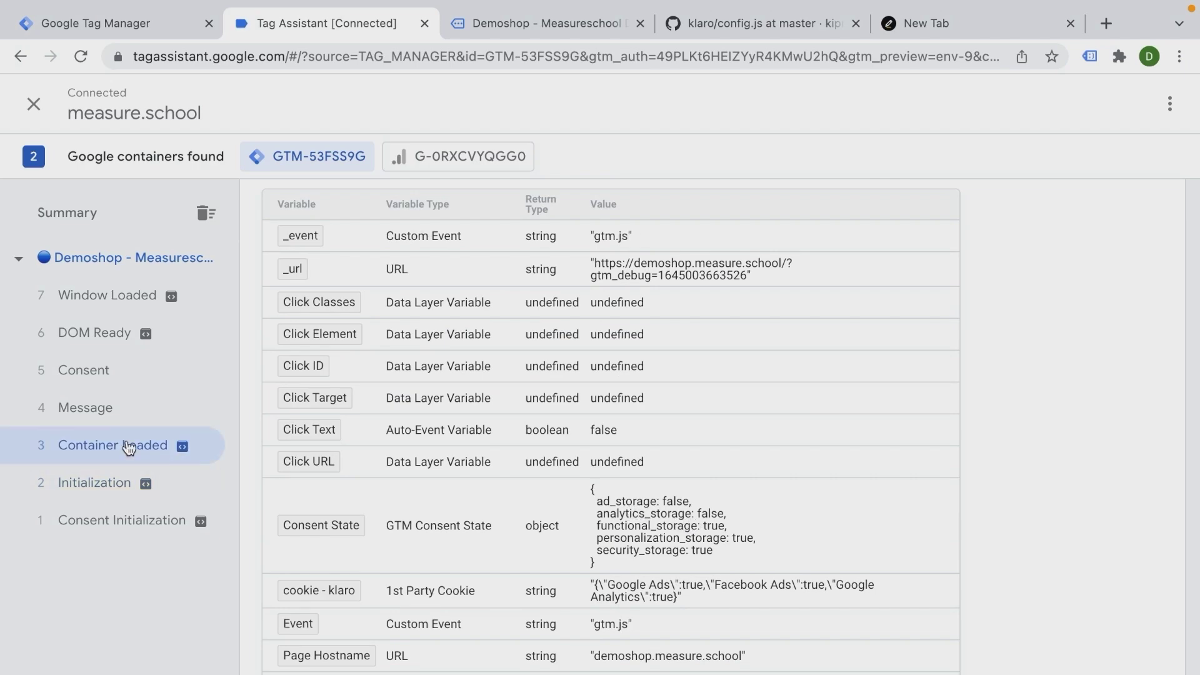
pyautogui.click(106, 414)
pyautogui.click(98, 331)
pyautogui.click(97, 313)
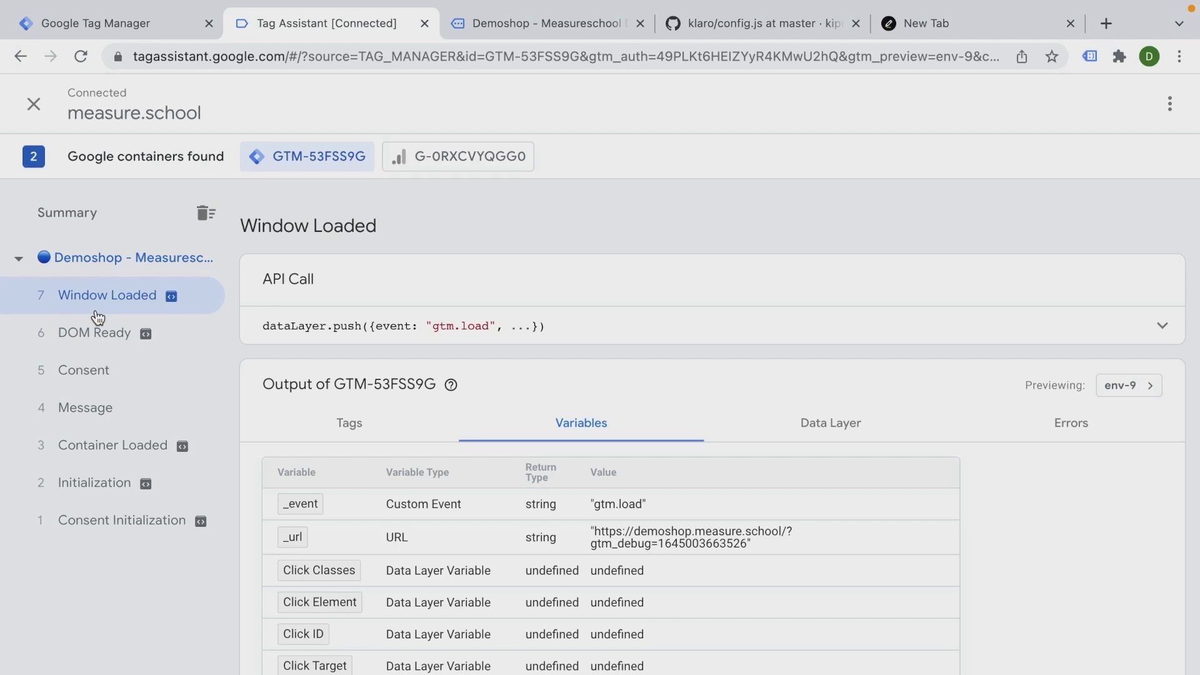
# Inspect the Consent event's full consent update call, confirming ad_storage stays denied.
pyautogui.click(85, 385)
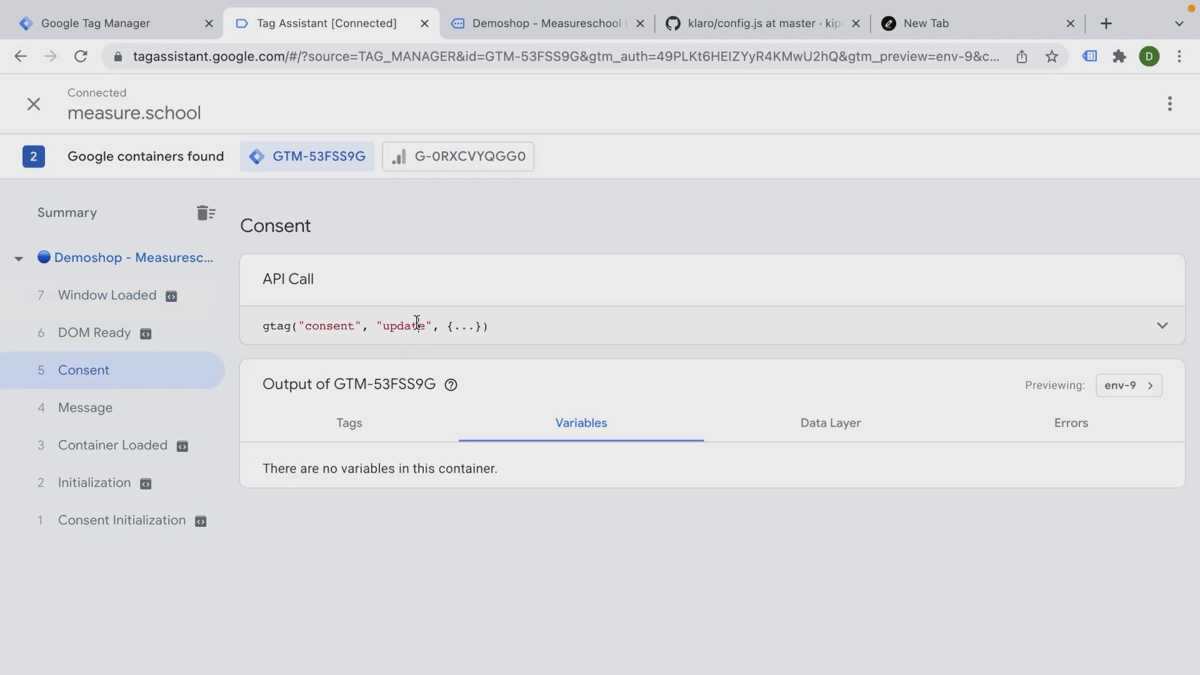
pyautogui.click(556, 338)
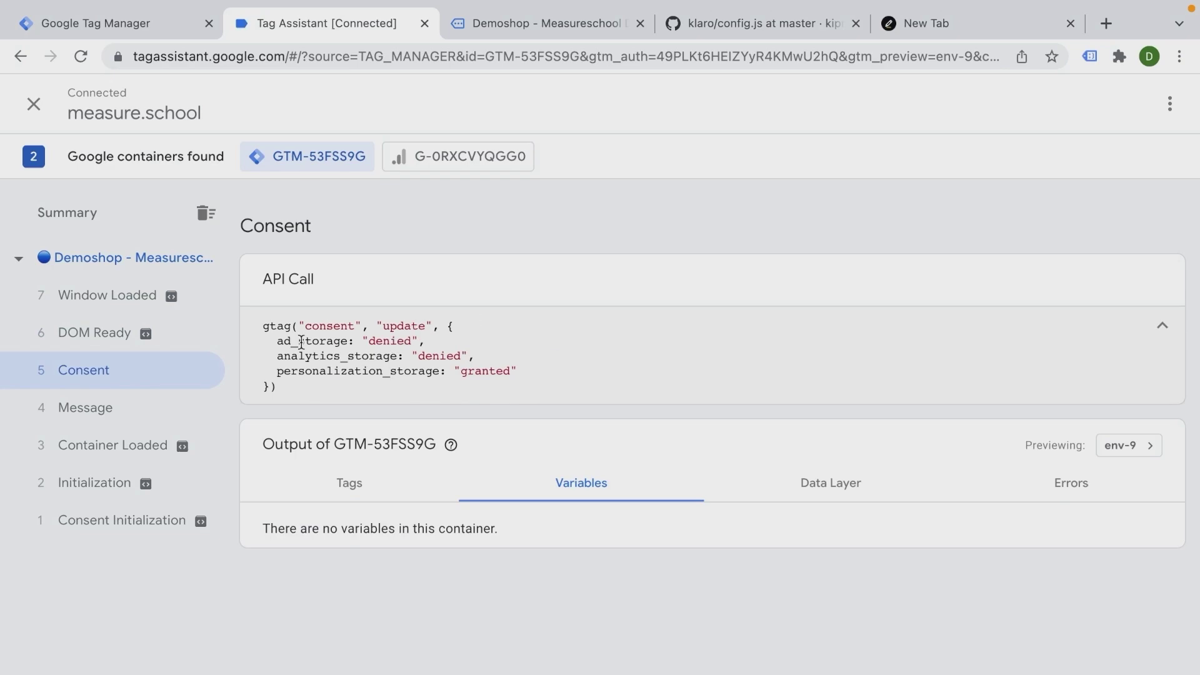
pyautogui.moveTo(263, 327); pyautogui.dragTo(468, 348)
pyautogui.click(490, 374)
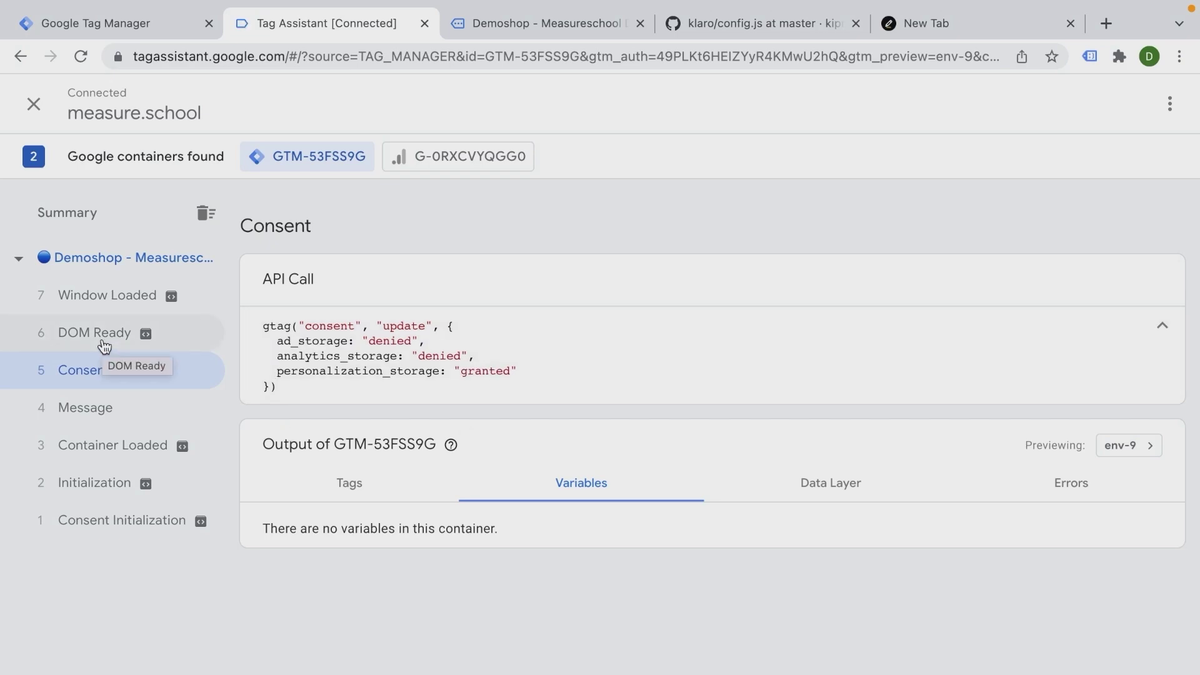
# Compare DOM Ready's Consent State with the klaro cookie variable, then go back to the Tags list.
pyautogui.click(105, 29)
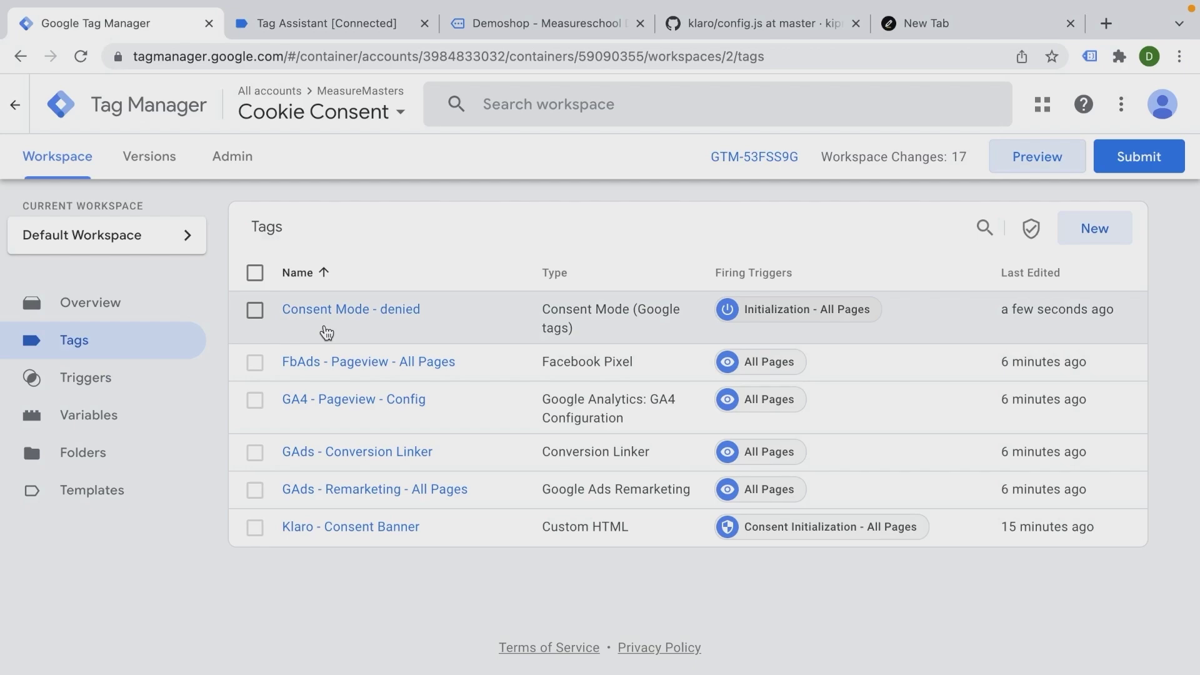
pyautogui.click(365, 22)
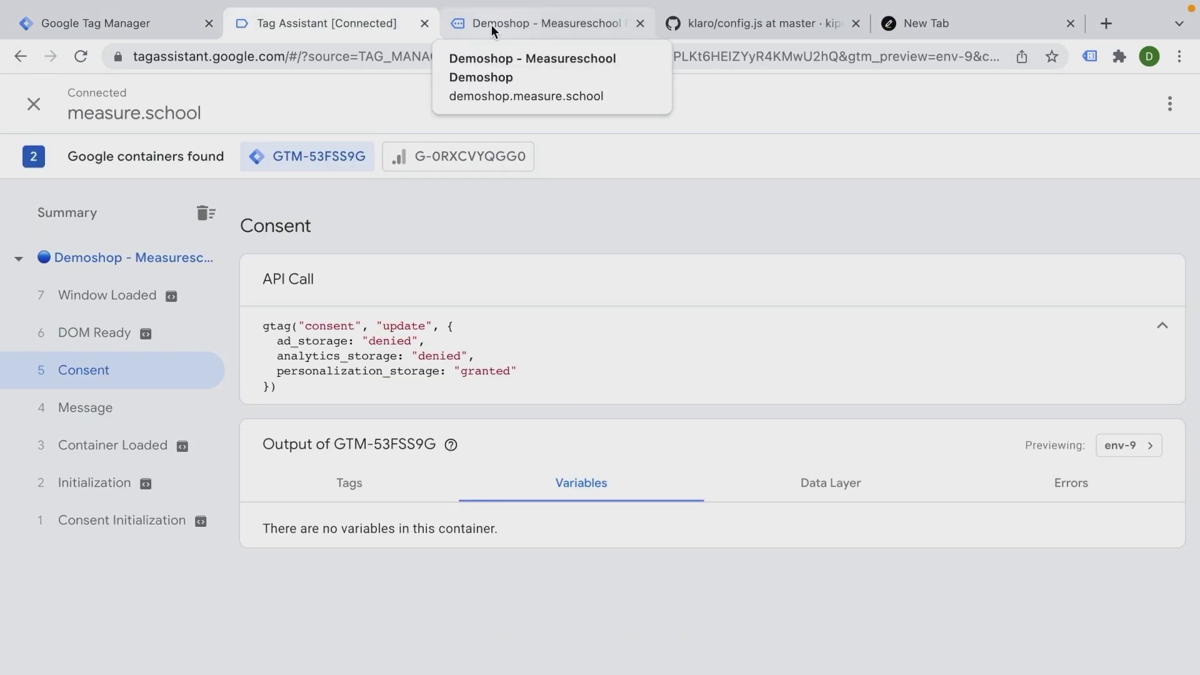
pyautogui.click(93, 333)
pyautogui.scroll(-6, 509, 442)
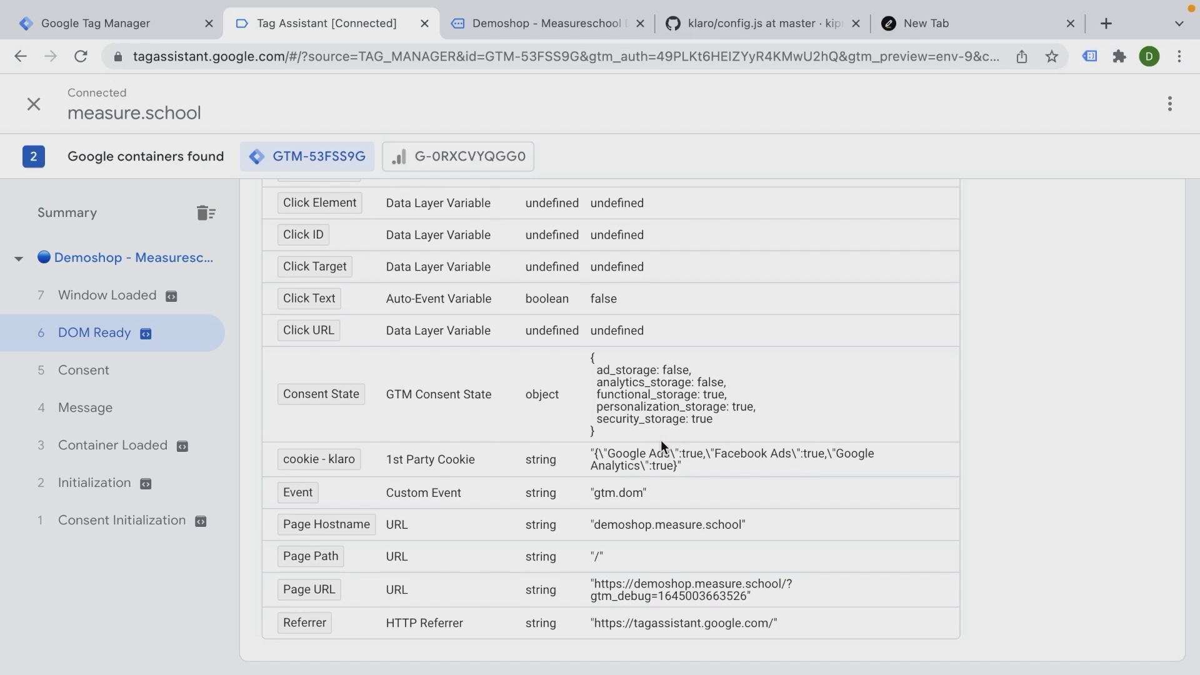
pyautogui.click(172, 28)
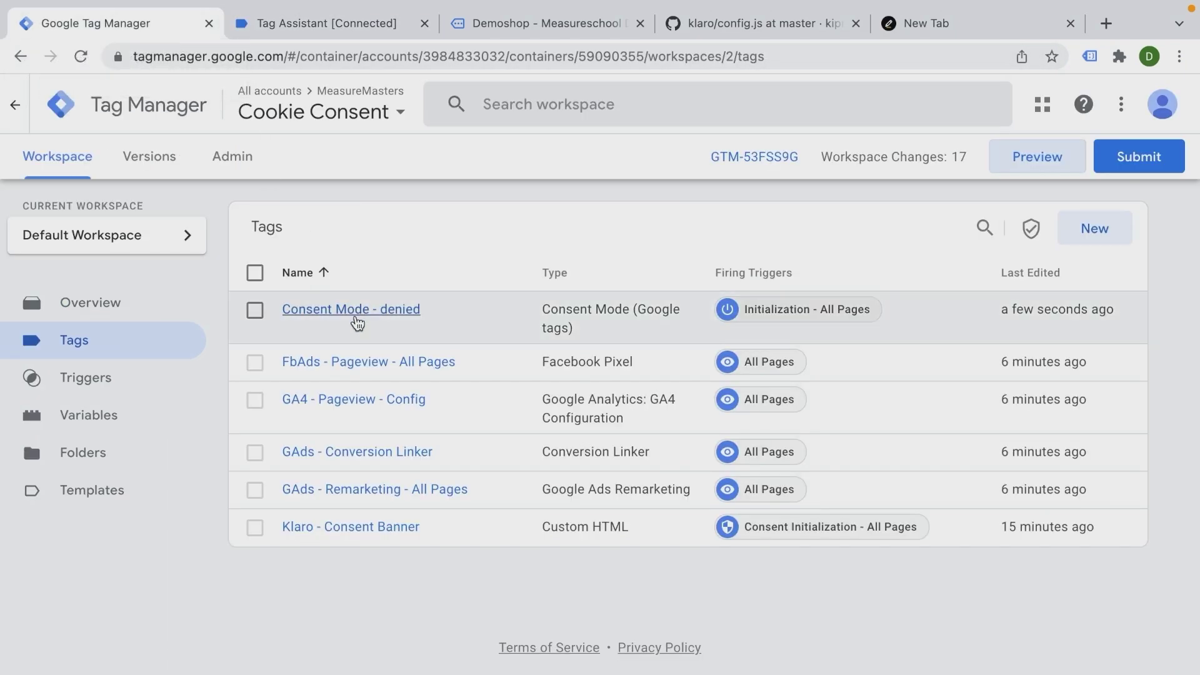
# Open the Consent Mode - denied tag and review the Advertising consent value choices.
pyautogui.click(357, 311)
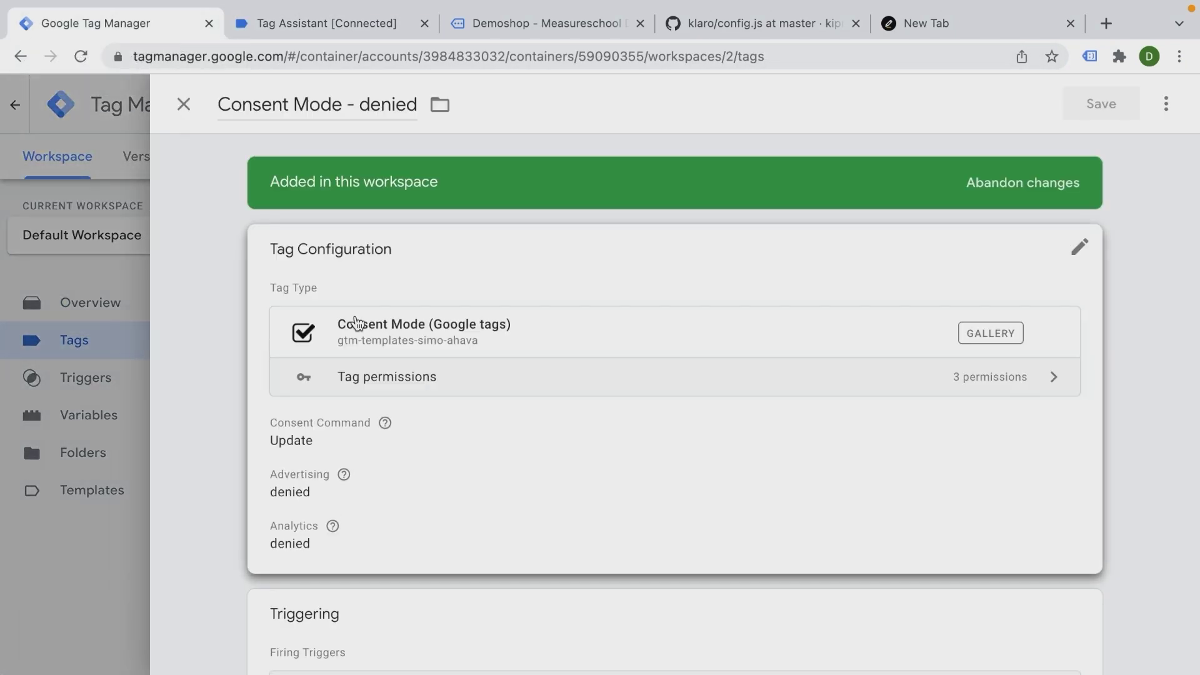
pyautogui.click(273, 345)
pyautogui.scroll(-5, 272, 337)
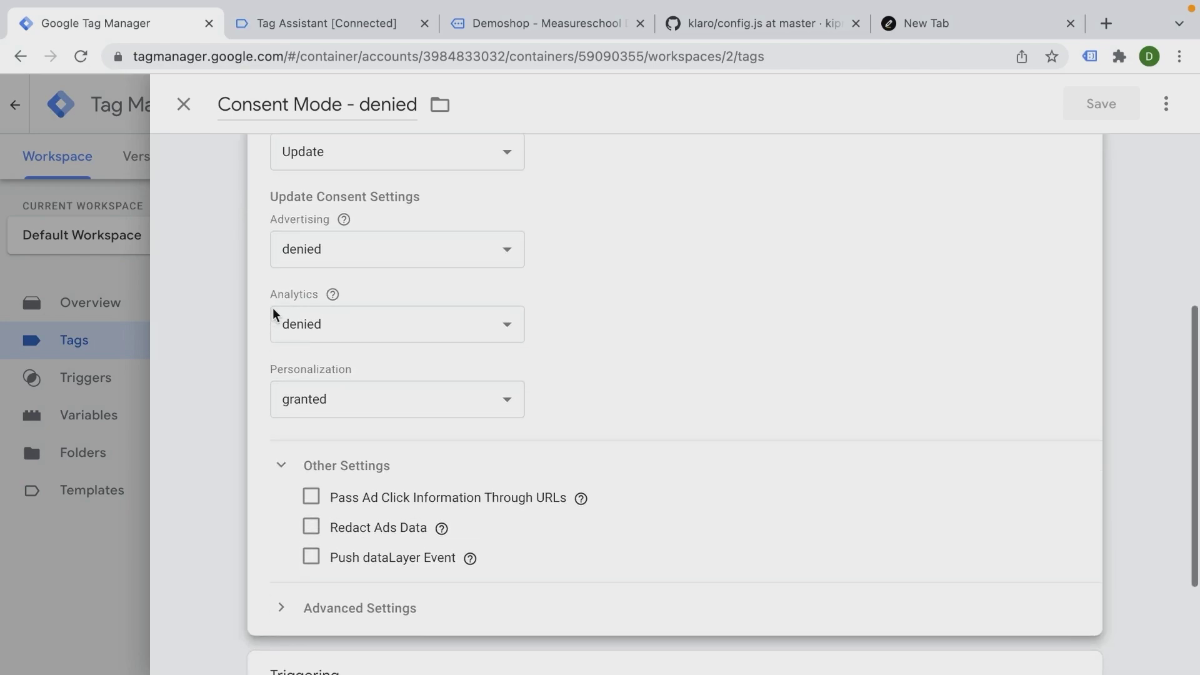
pyautogui.scroll(1, 271, 309)
pyautogui.click(339, 304)
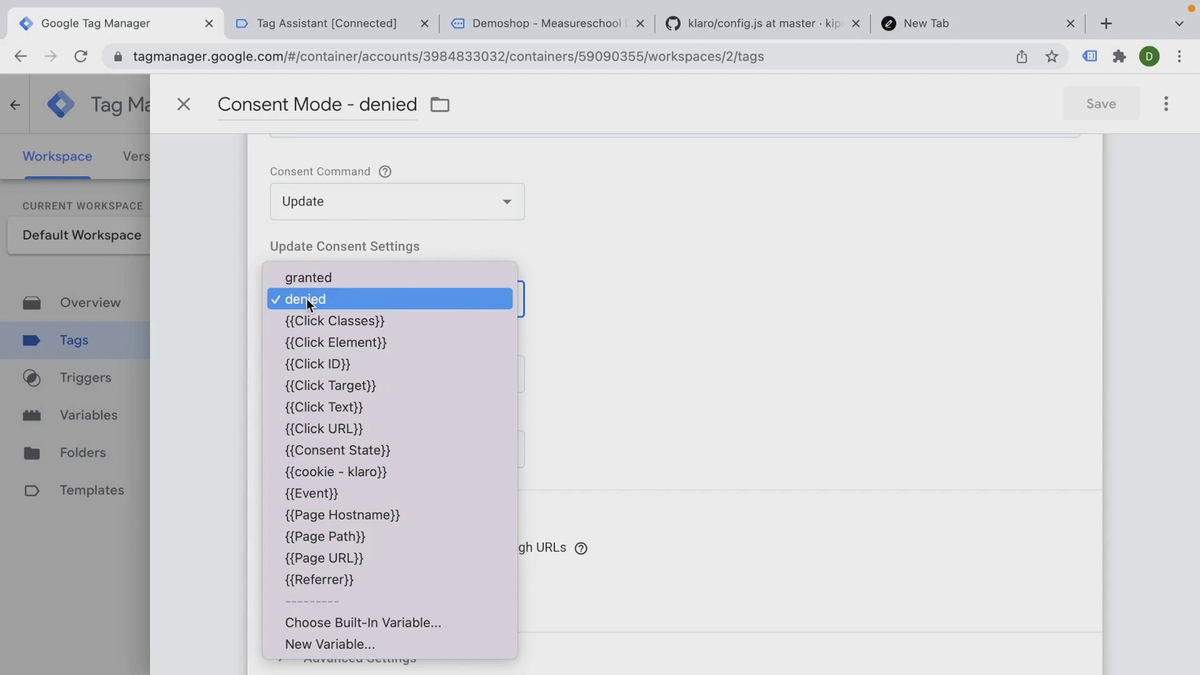
# Compare with Tag Assistant's debug data, then close the choices and the tag editor unchanged.
pyautogui.click(308, 298)
pyautogui.click(324, 23)
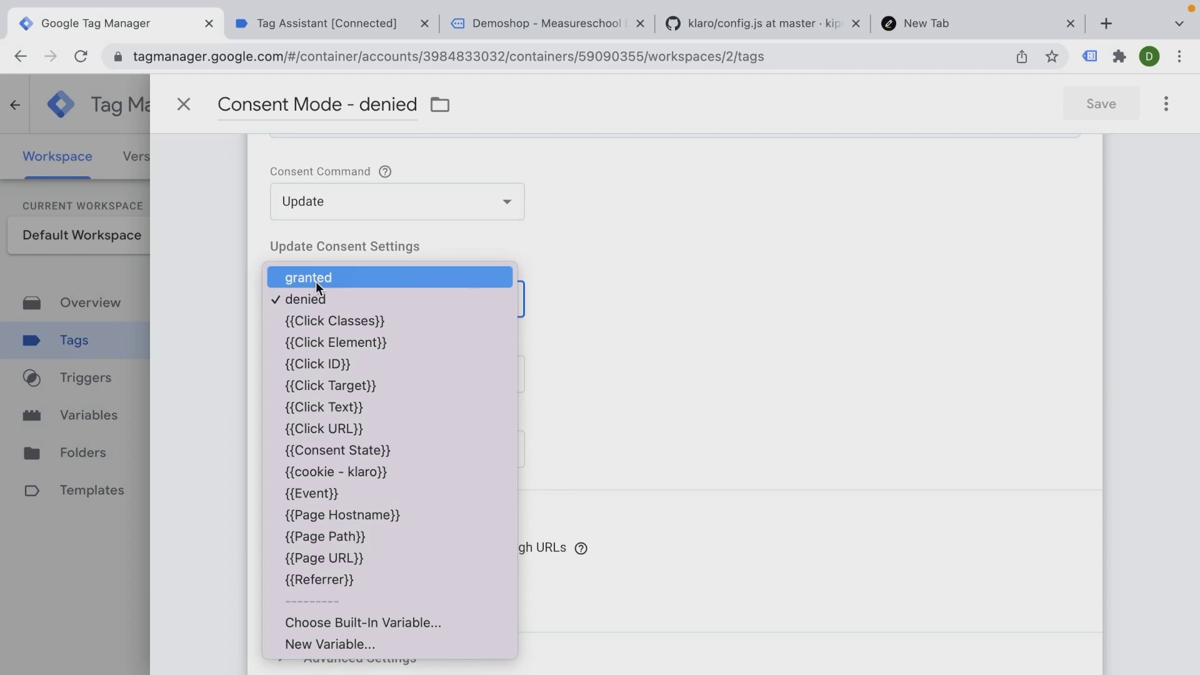
pyautogui.click(94, 541)
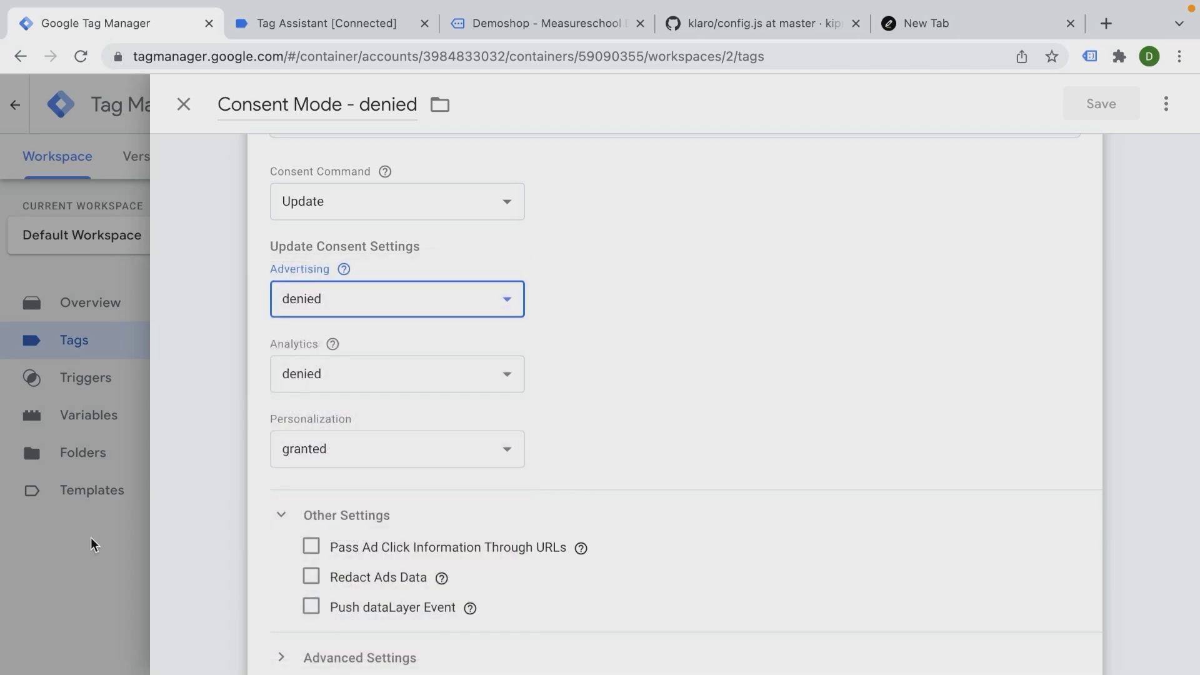
pyautogui.click(93, 541)
# Open Variables, check the klaro cookie's decoded JSON in Demoshop DevTools, then return to GTM.
pyautogui.click(109, 430)
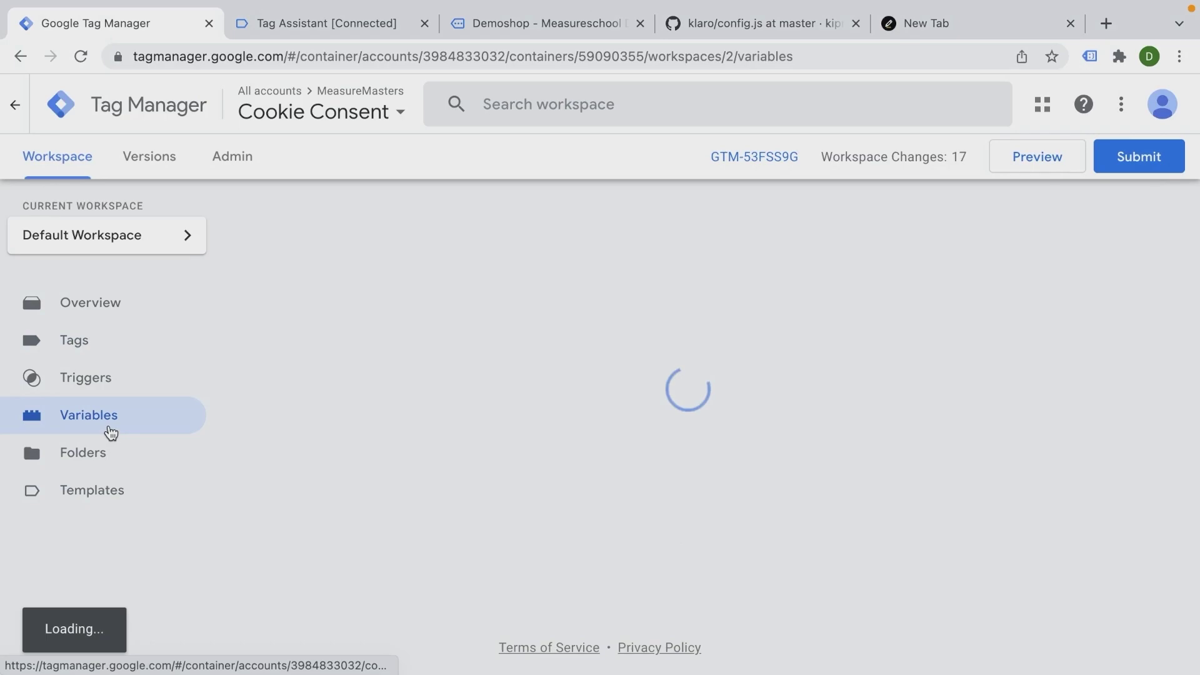
pyautogui.scroll(-5, 426, 367)
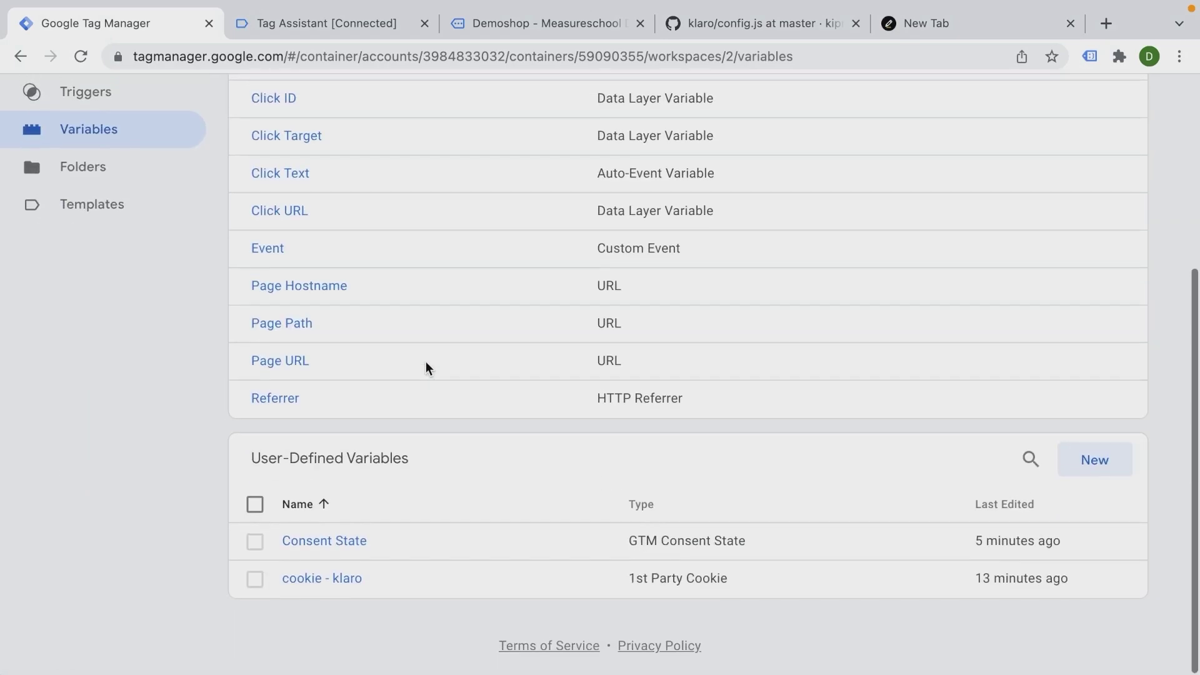
pyautogui.click(509, 23)
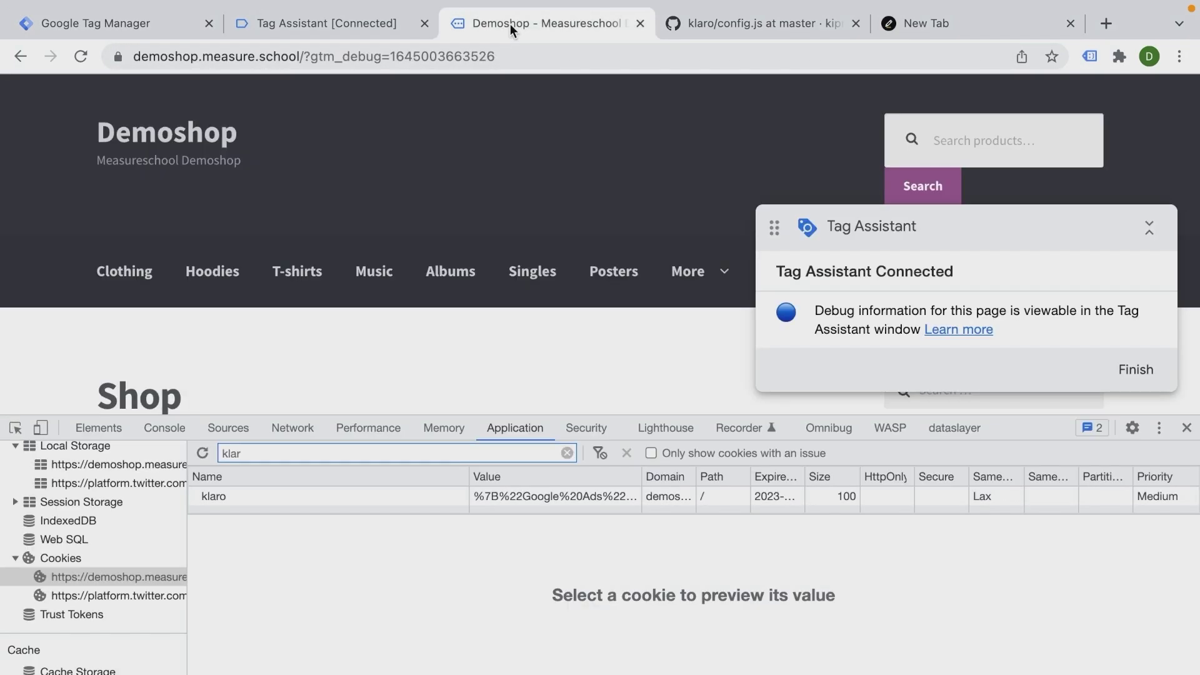
pyautogui.click(387, 496)
pyautogui.click(283, 525)
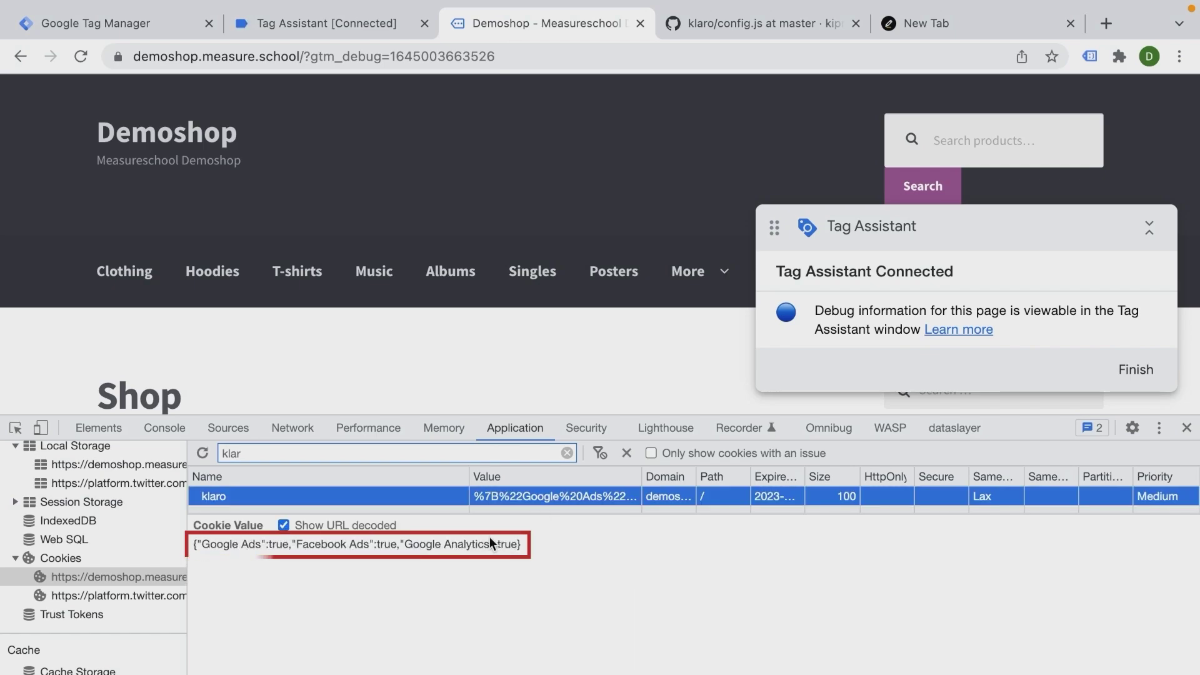
pyautogui.click(259, 20)
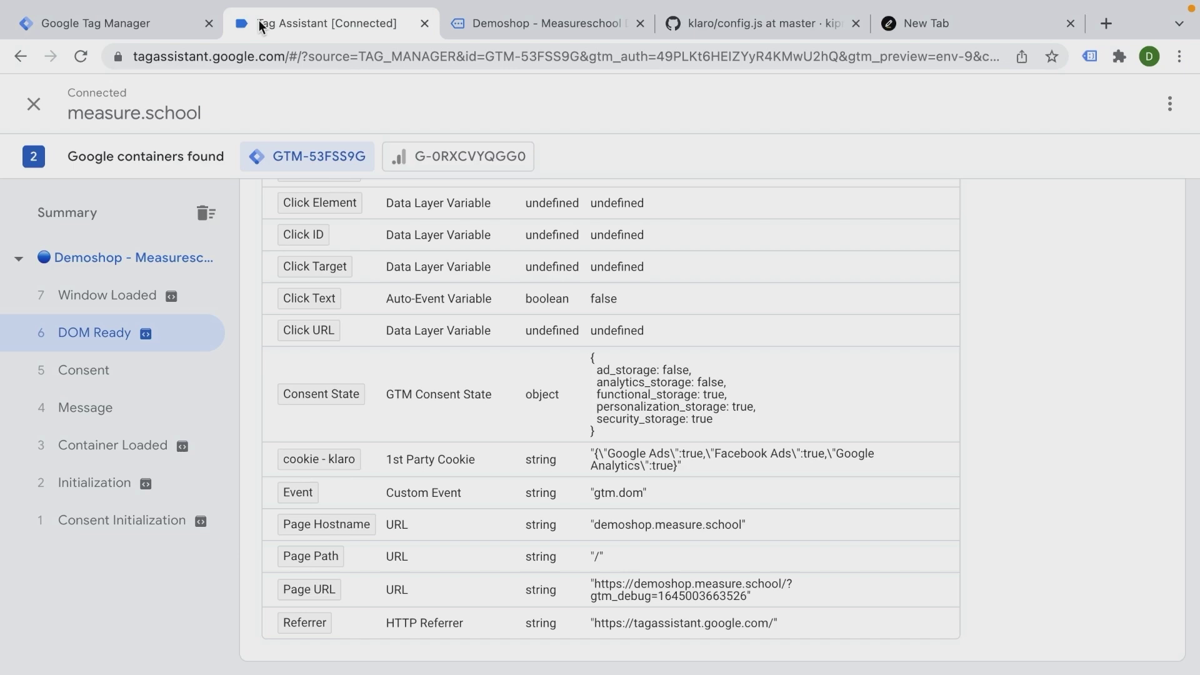
pyautogui.click(113, 25)
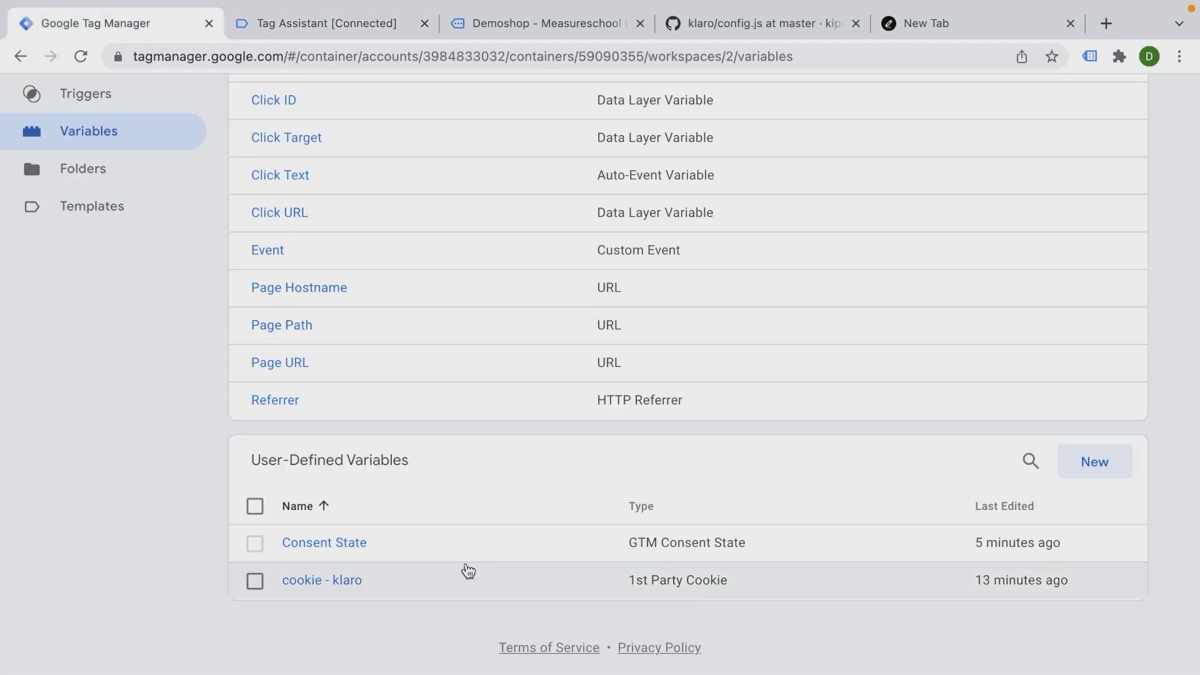
# Create a Custom JavaScript variable and paste the prepared Google Analytics klaro cookie function.
pyautogui.click(1076, 475)
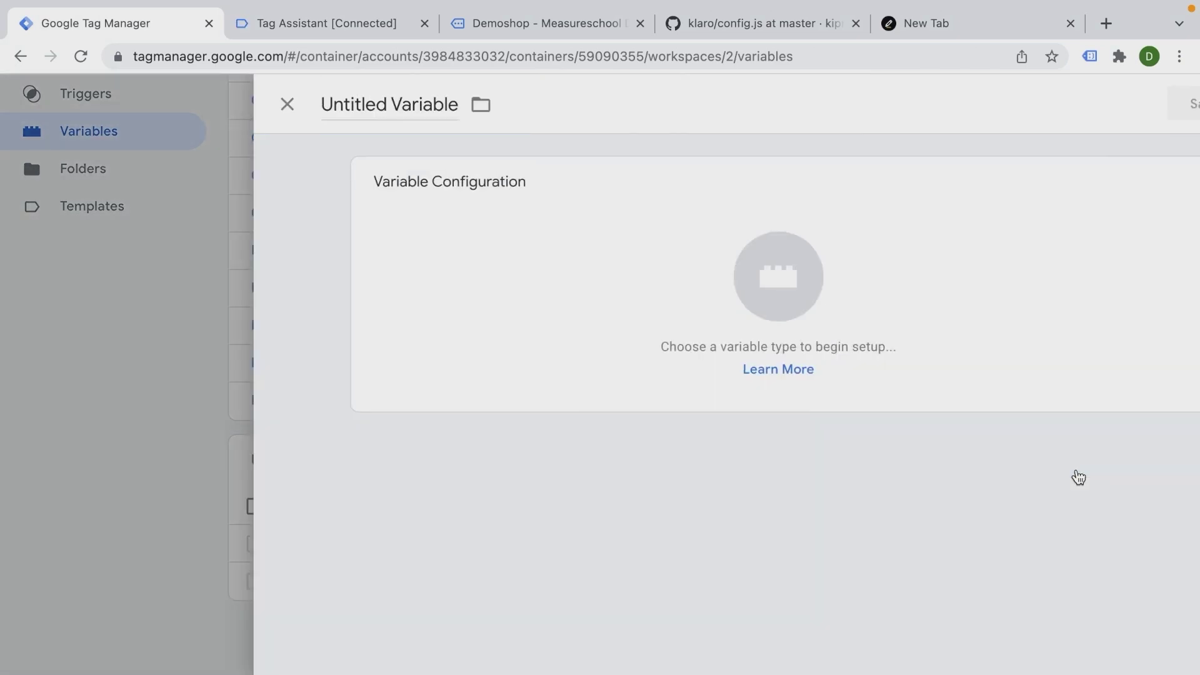
pyautogui.click(888, 350)
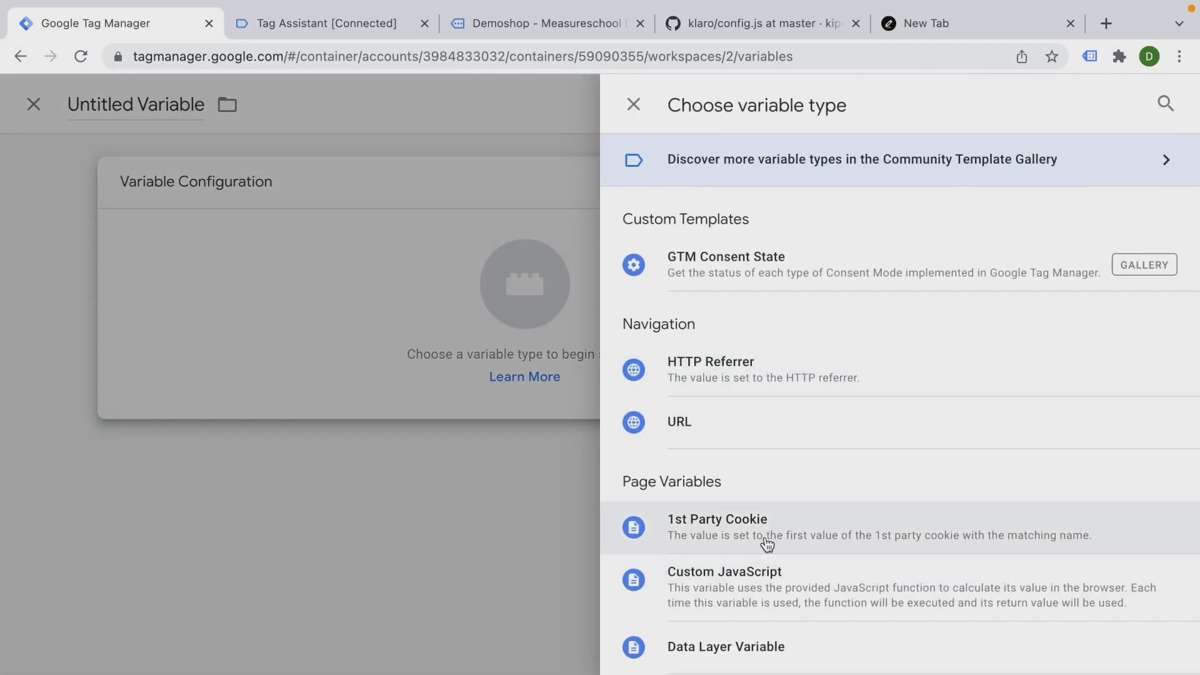
pyautogui.click(742, 578)
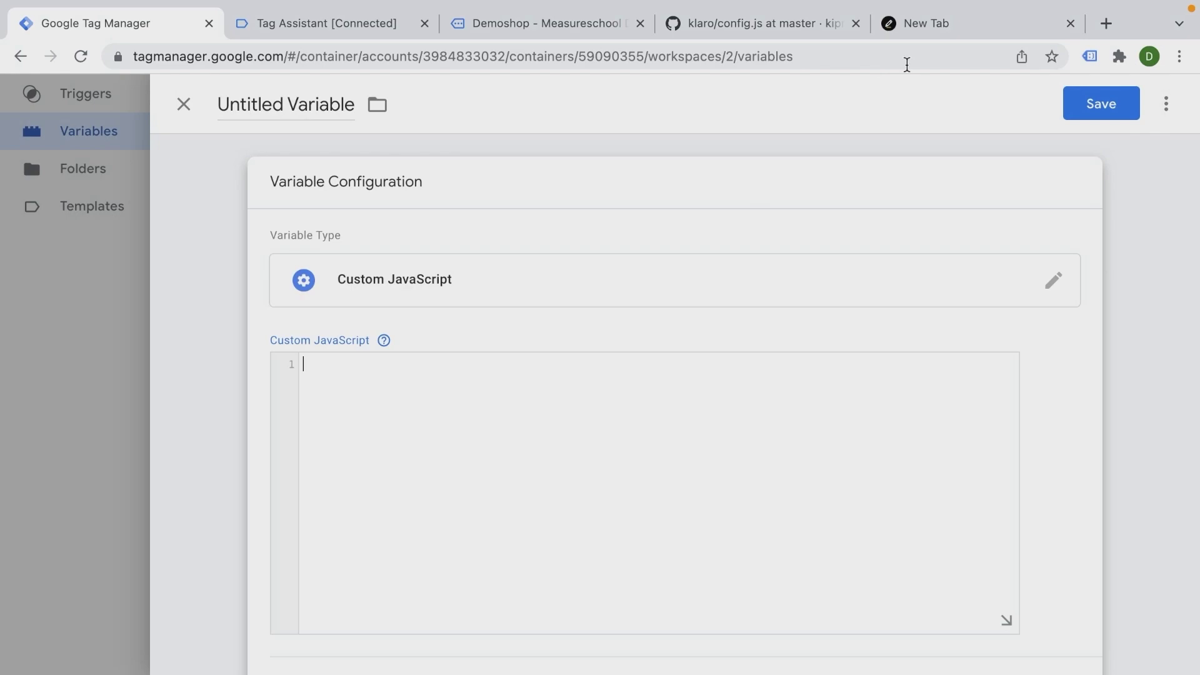
pyautogui.click(918, 29)
pyautogui.click(125, 427)
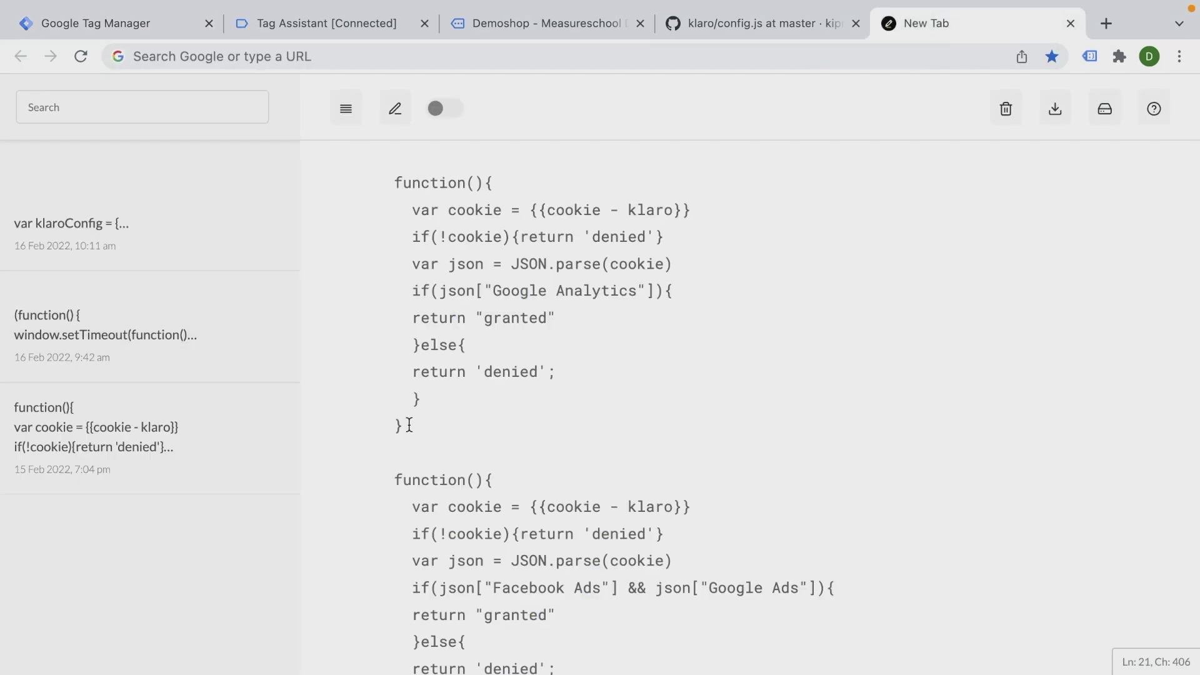
pyautogui.moveTo(410, 426); pyautogui.dragTo(388, 182)
pyautogui.hotkey('ctrl', 'c')
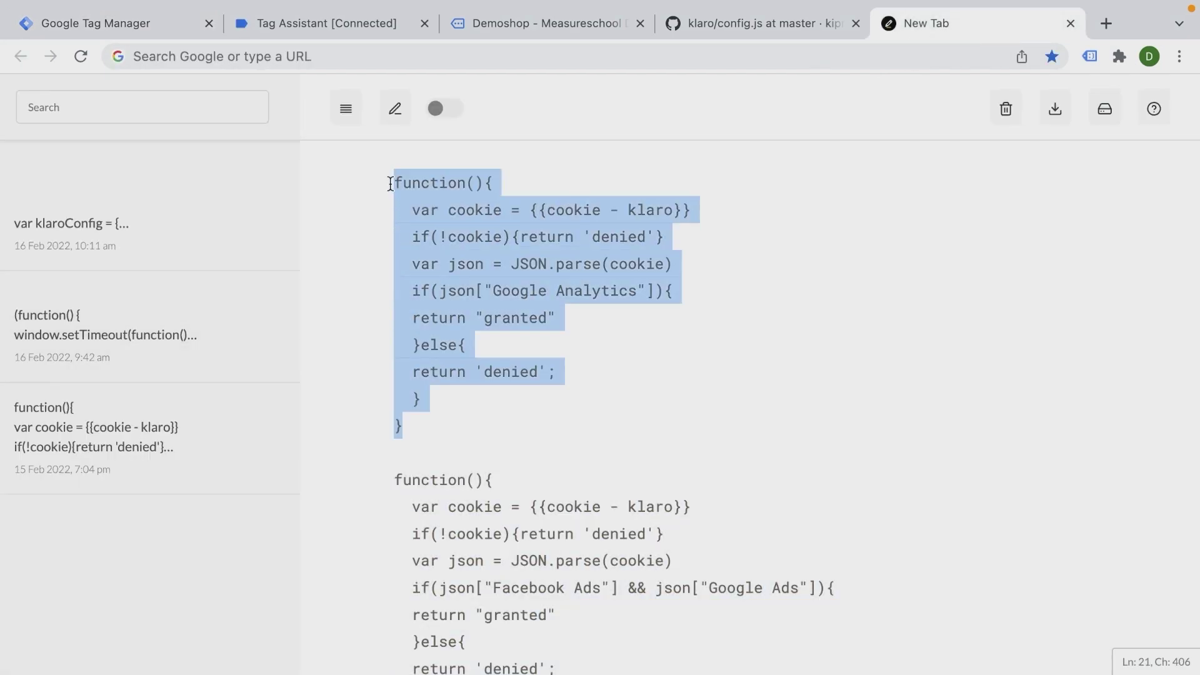
pyautogui.click(270, 32)
pyautogui.click(163, 27)
pyautogui.hotkey('ctrl', 'v')
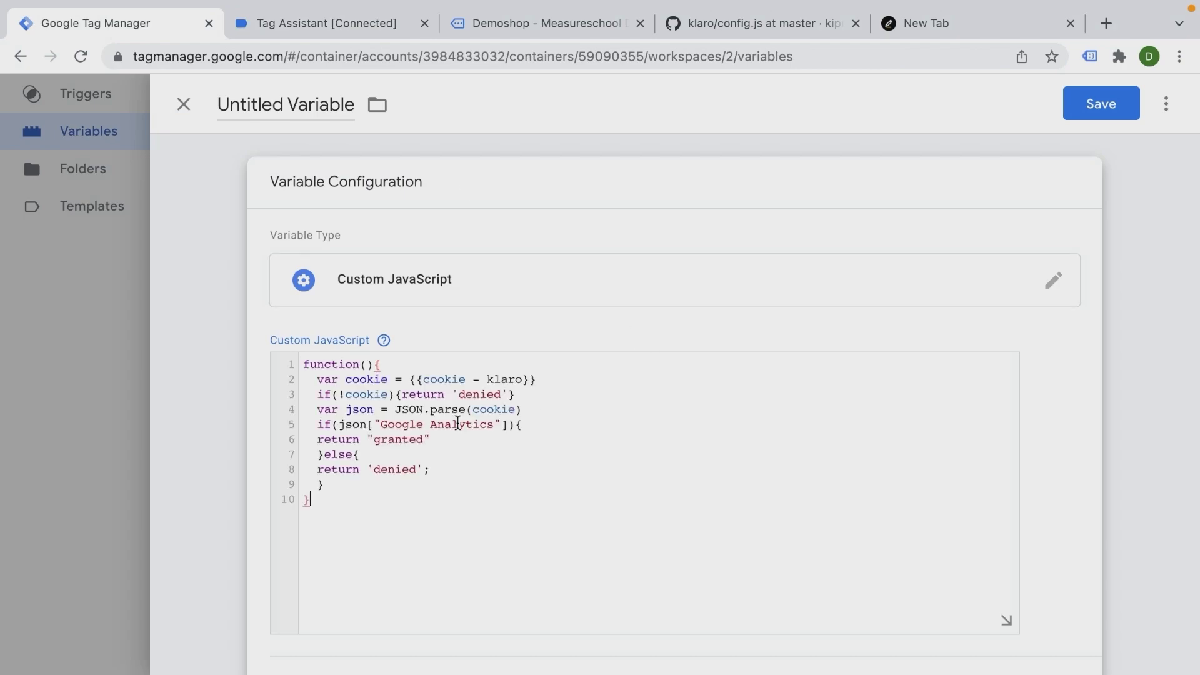
# Walk through the code: klaro cookie read, missing-cookie check, JSON parse, Google Analytics key, granted/denied returns.
pyautogui.moveTo(382, 427); pyautogui.dragTo(495, 425)
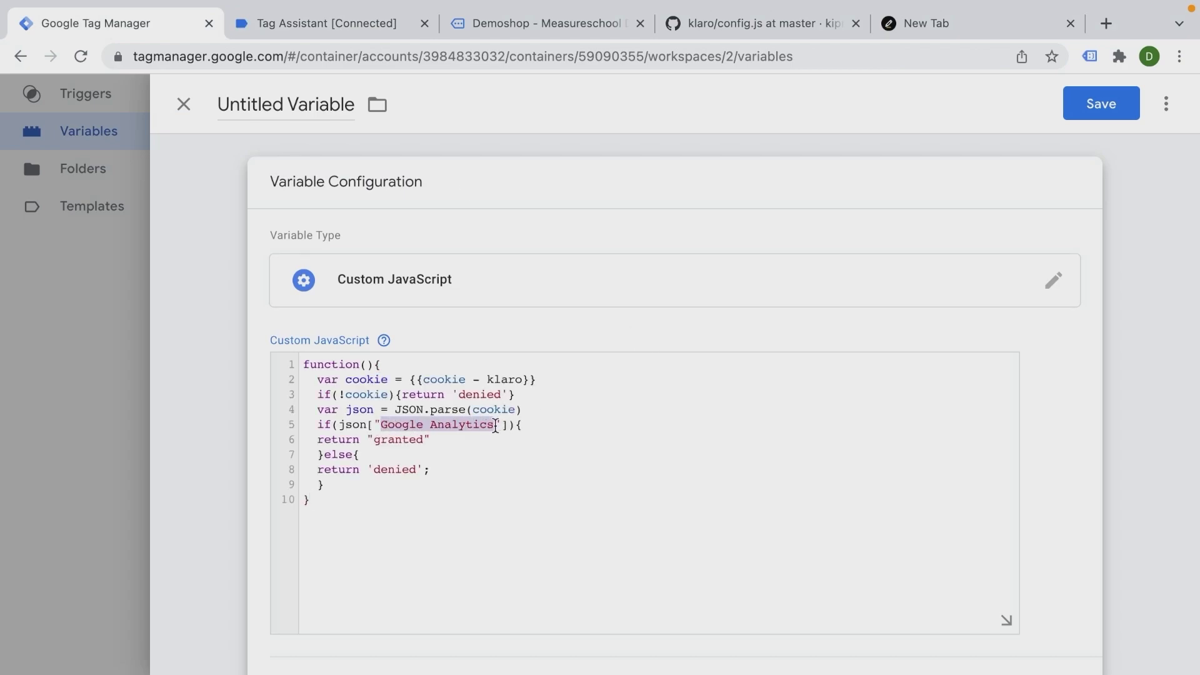
pyautogui.click(581, 422)
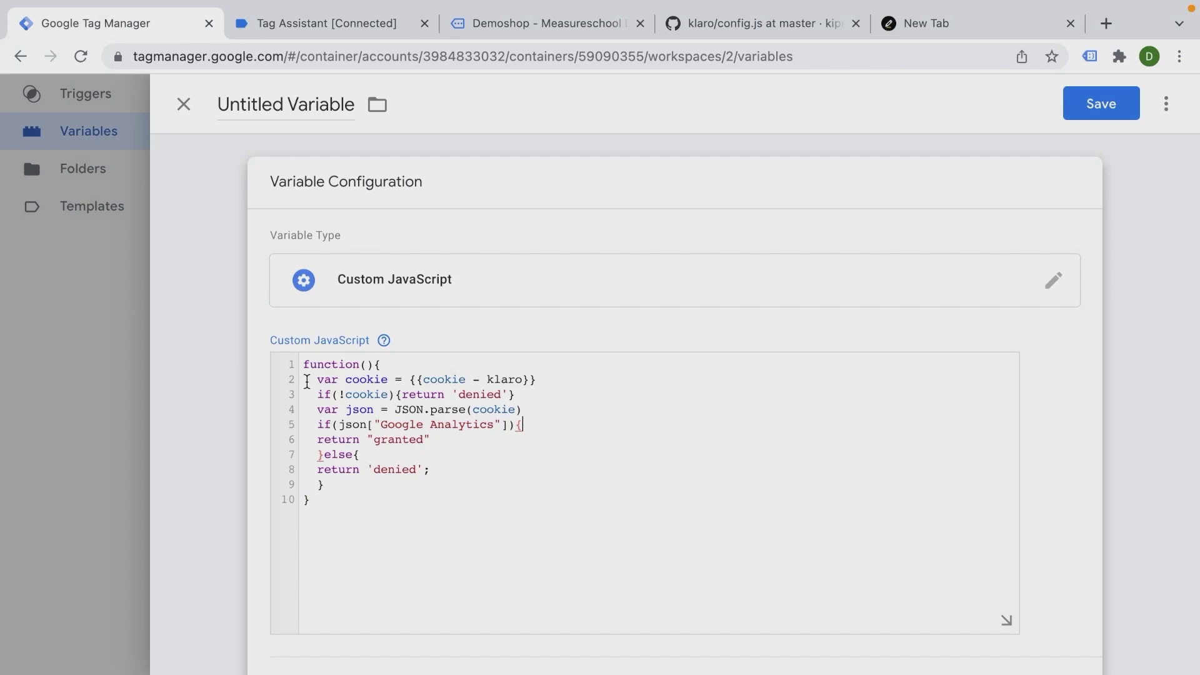
pyautogui.moveTo(306, 380); pyautogui.dragTo(591, 385)
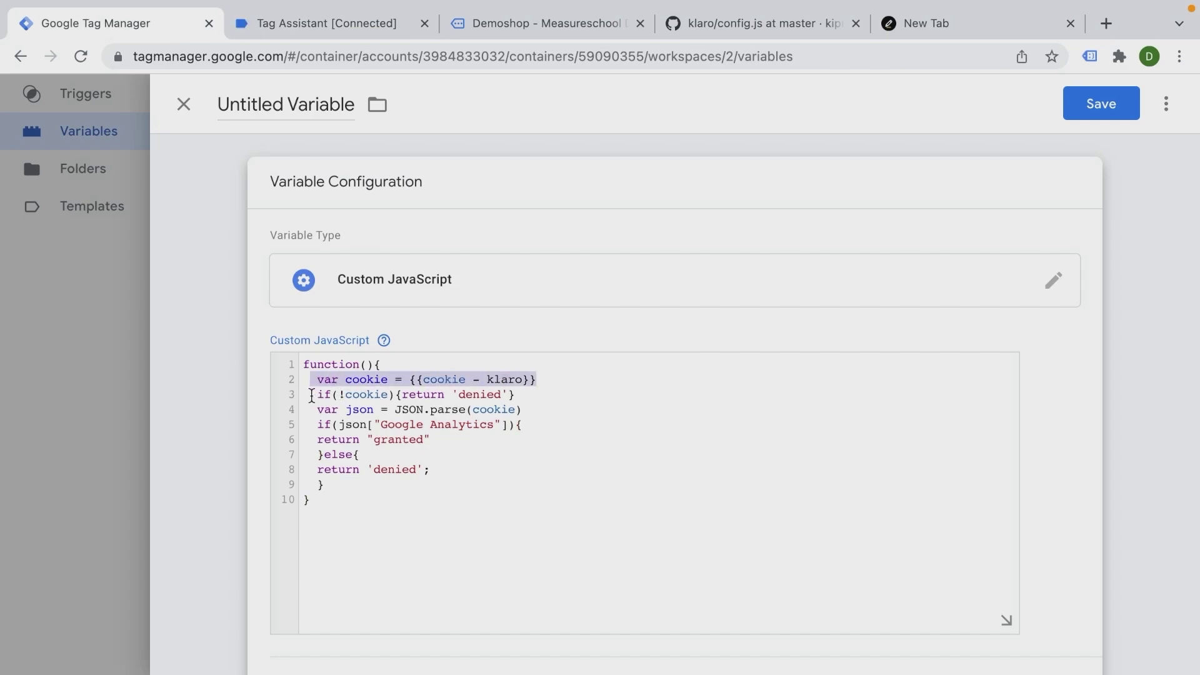
pyautogui.moveTo(311, 396); pyautogui.dragTo(563, 397)
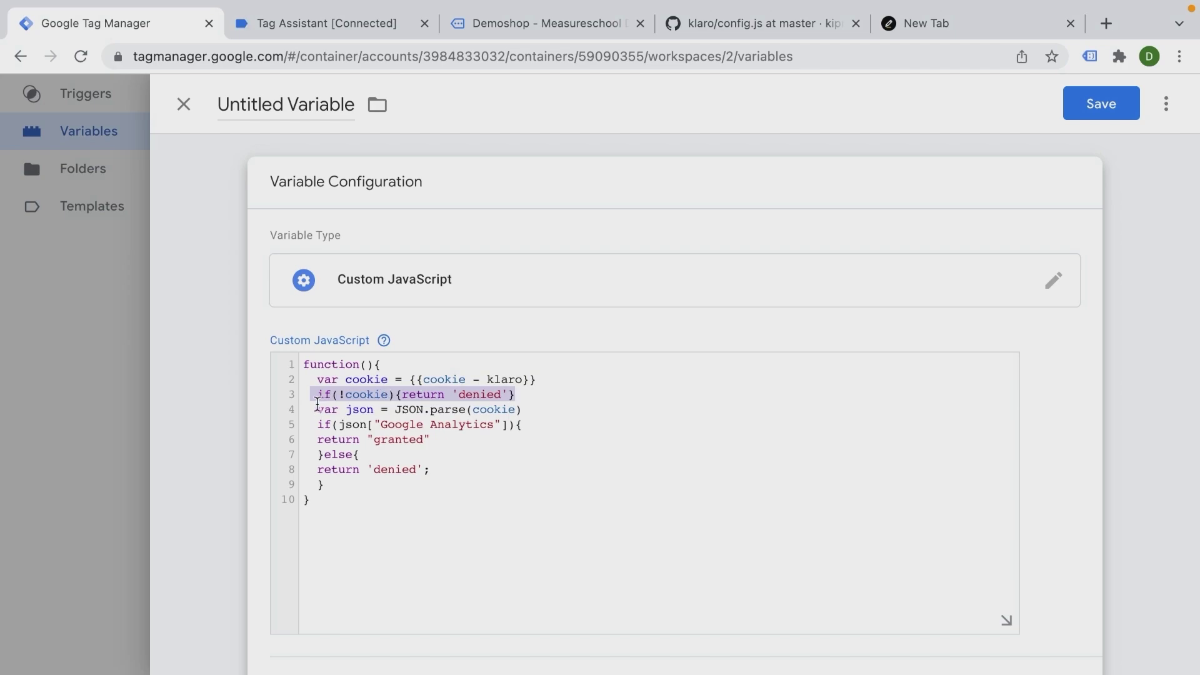
pyautogui.click(308, 408)
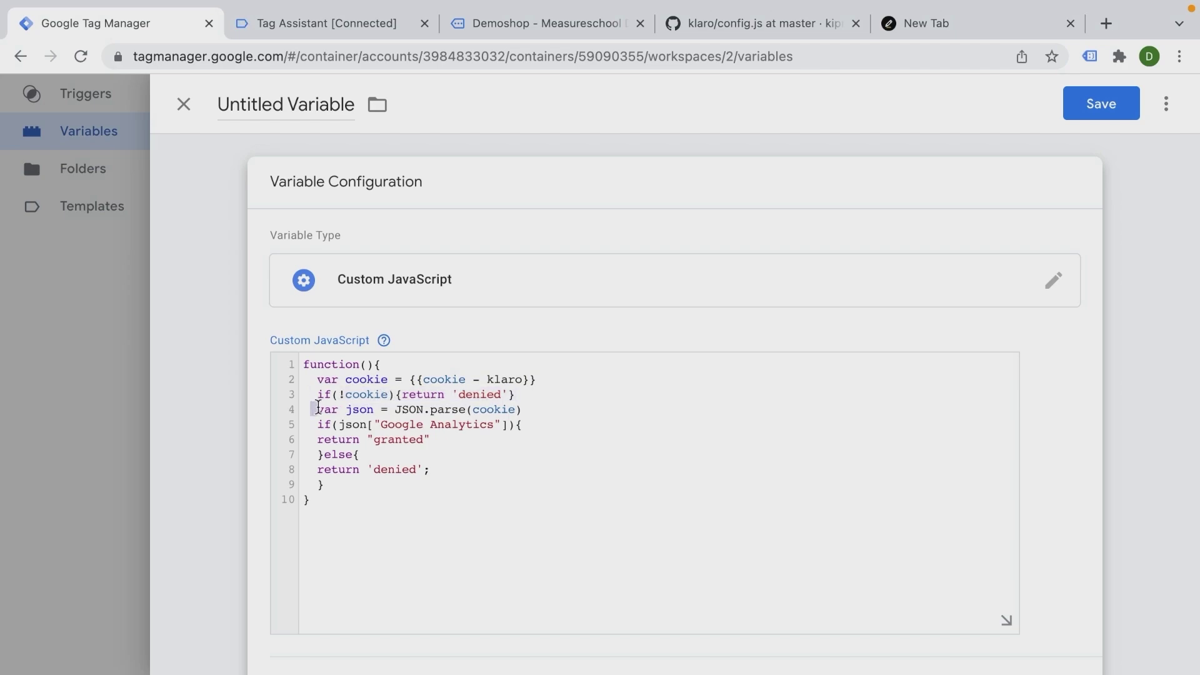
pyautogui.moveTo(318, 407); pyautogui.dragTo(525, 410)
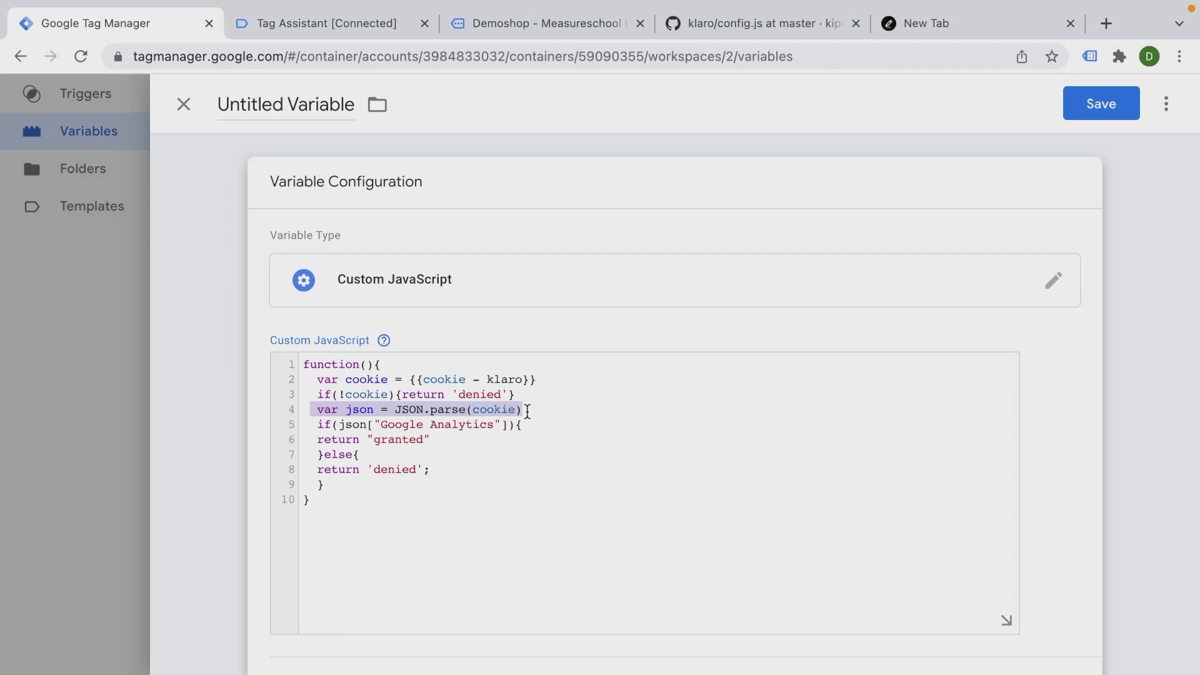
pyautogui.moveTo(380, 423); pyautogui.dragTo(490, 423)
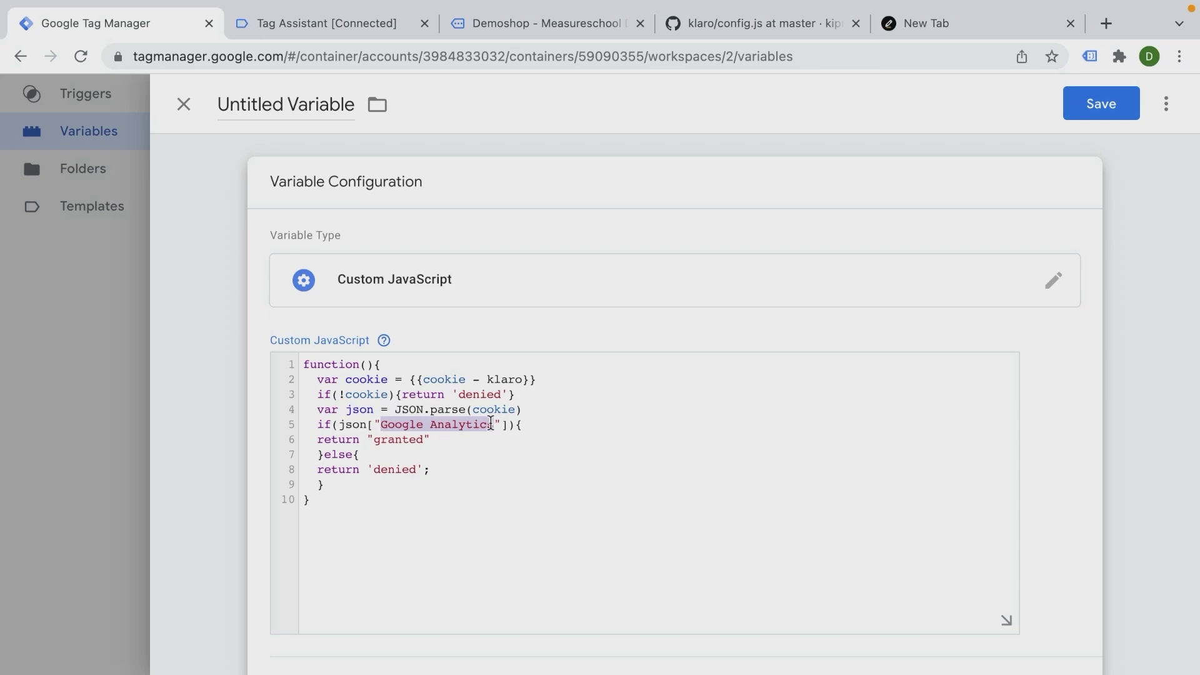
pyautogui.doubleClick(395, 440)
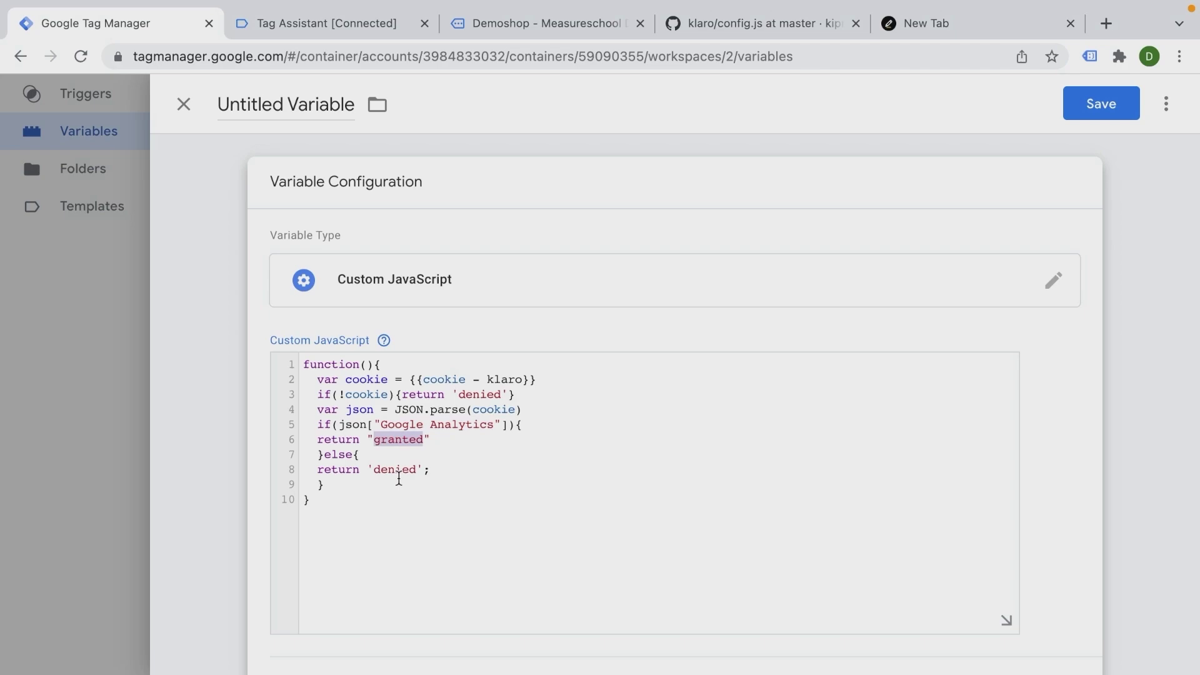
pyautogui.doubleClick(399, 469)
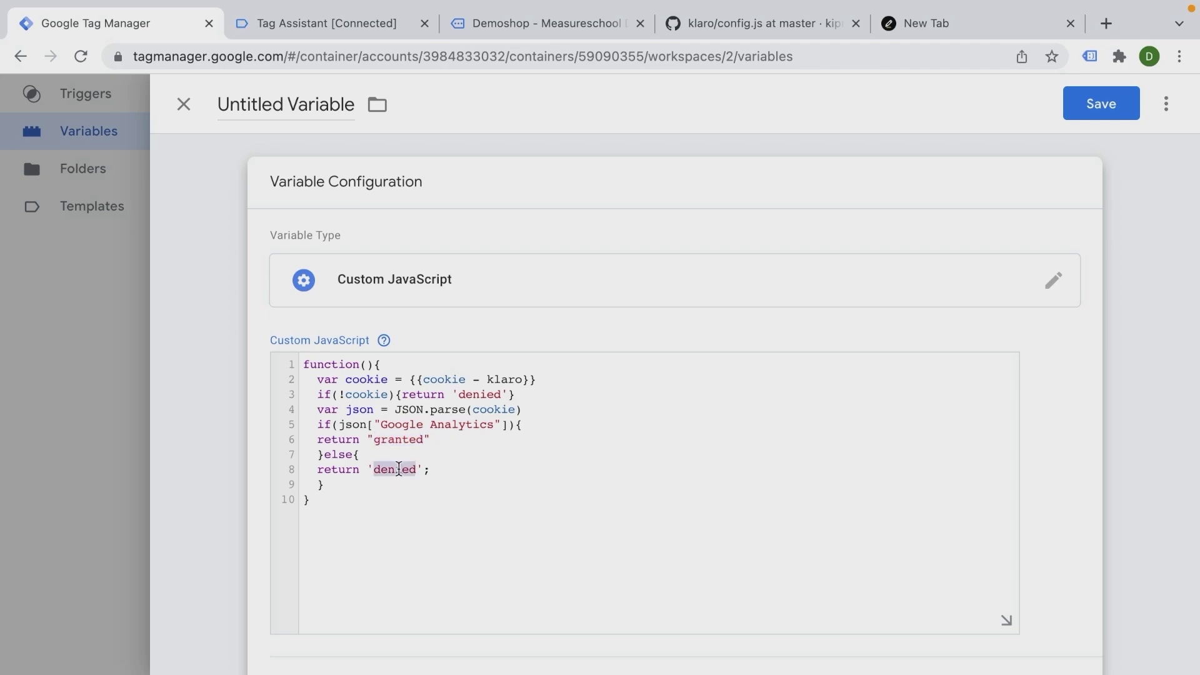
# Name the variable 'cjs - analytics consent' and save it.
pyautogui.click(279, 106)
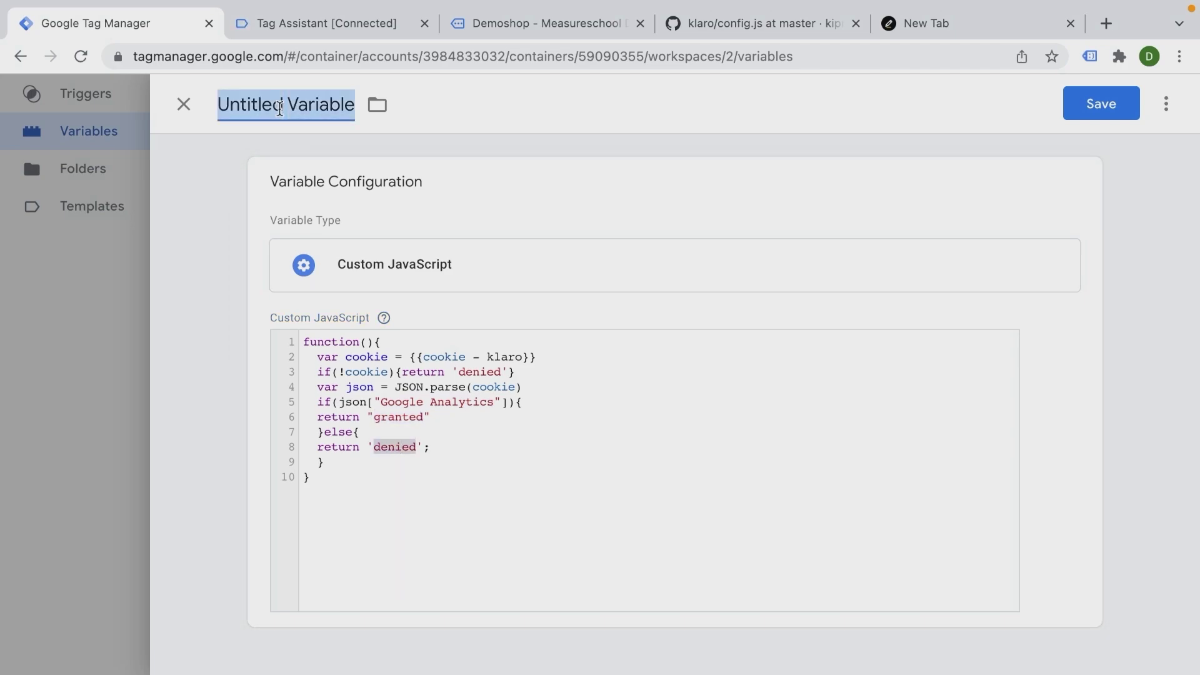
pyautogui.write('cjs - ')
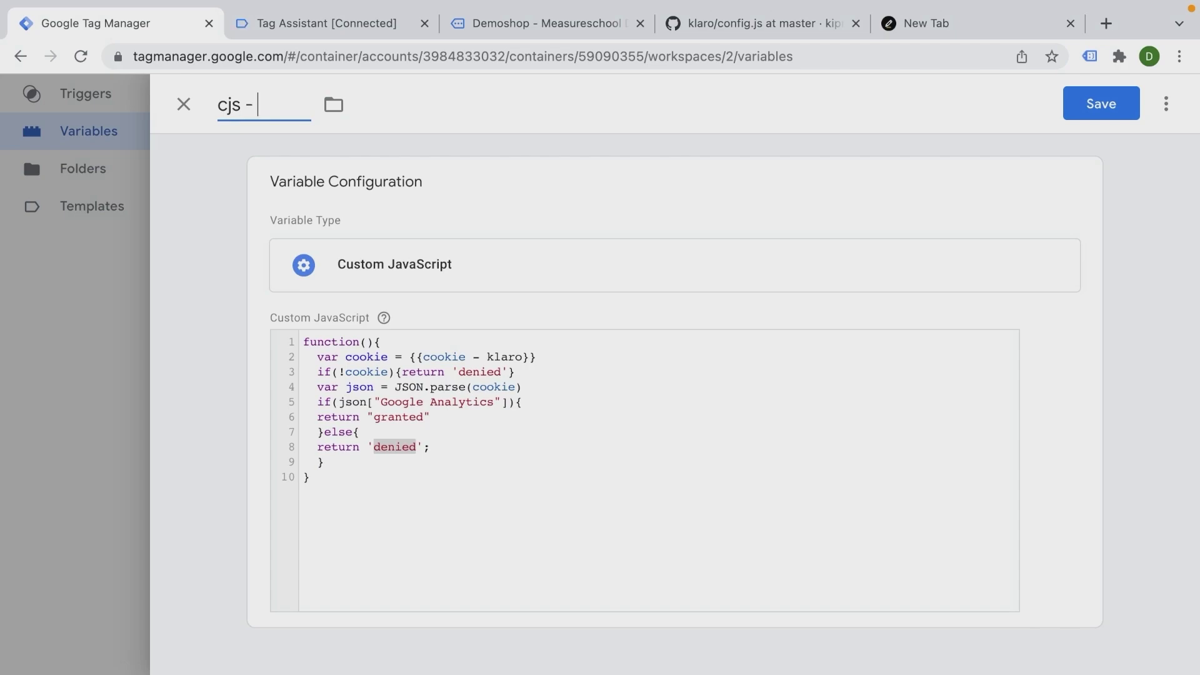
pyautogui.write('analytics cons')
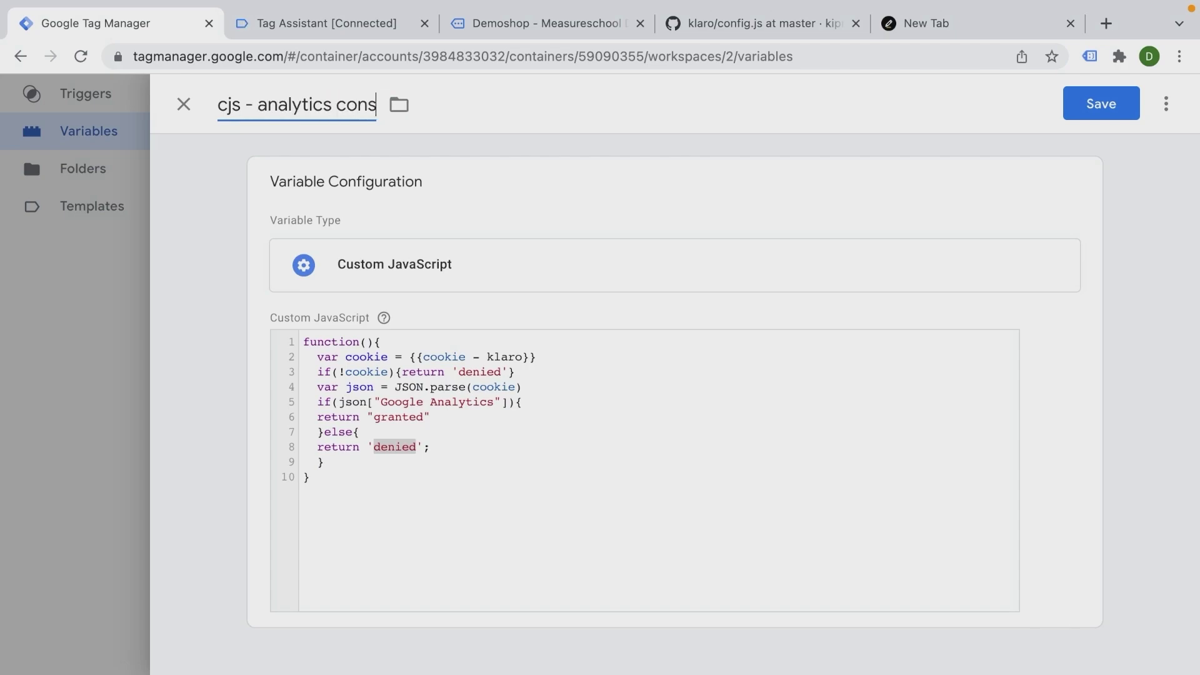
pyautogui.write('ent')
pyautogui.click(1087, 106)
# Duplicate the variable and replace its condition with the Facebook Ads and Google Ads check.
pyautogui.click(975, 28)
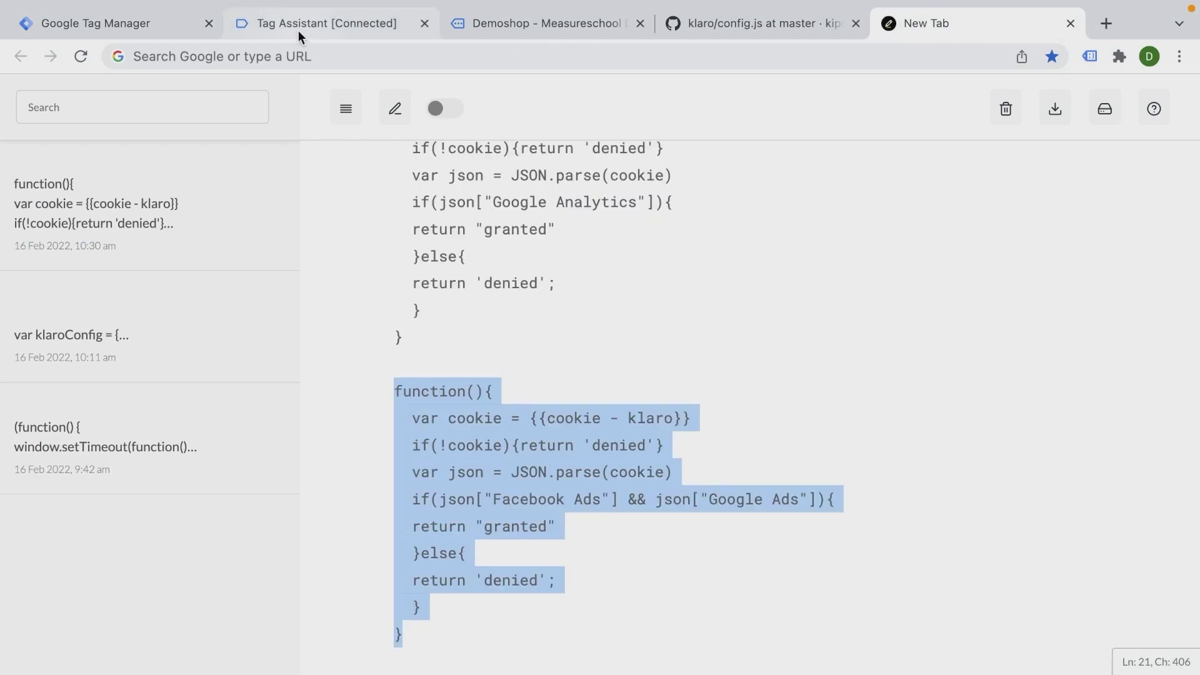
pyautogui.click(300, 28)
pyautogui.click(166, 23)
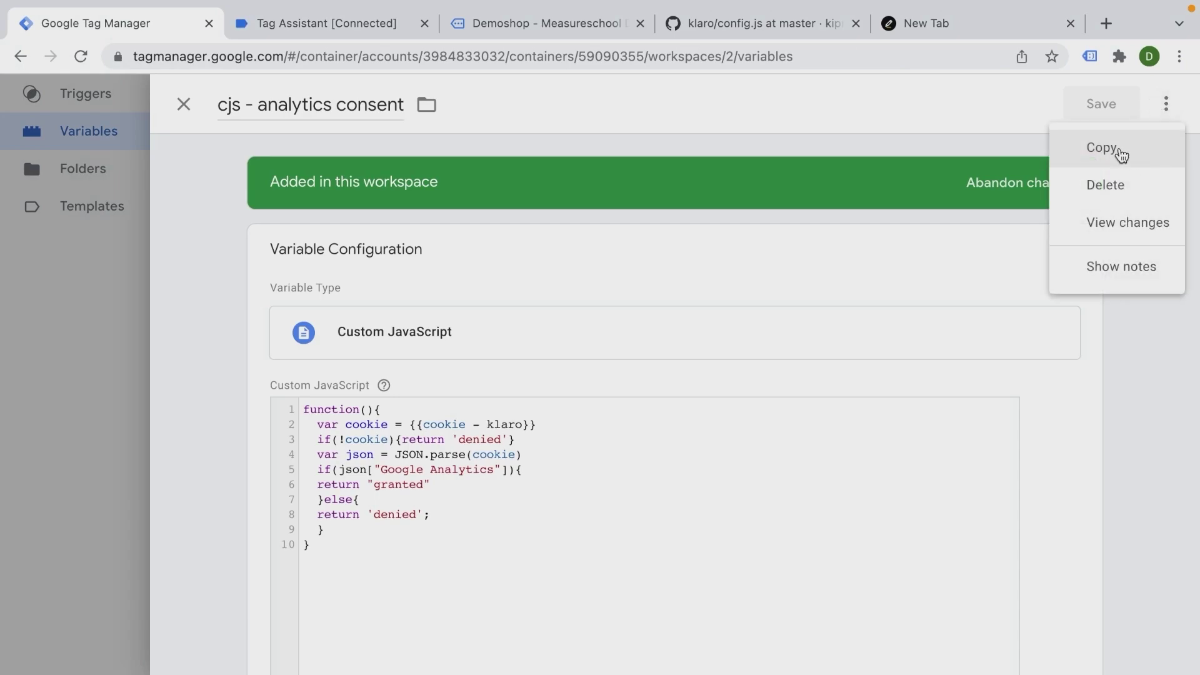
pyautogui.click(1119, 153)
pyautogui.moveTo(325, 518); pyautogui.dragTo(284, 407)
pyautogui.write('if(json["Facebook Ads"] && json["Google Ads"]){   return "granted"   }else{   return \'denied\';   } }')
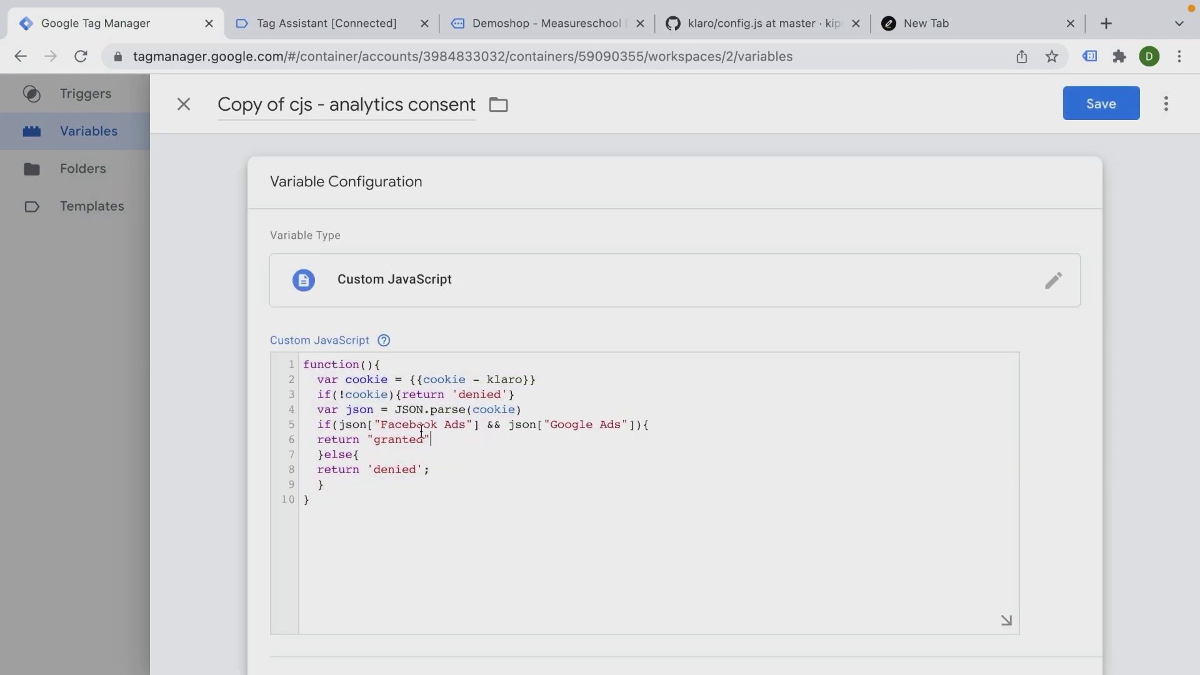
pyautogui.moveTo(378, 424); pyautogui.dragTo(466, 424)
pyautogui.moveTo(550, 425); pyautogui.dragTo(625, 427)
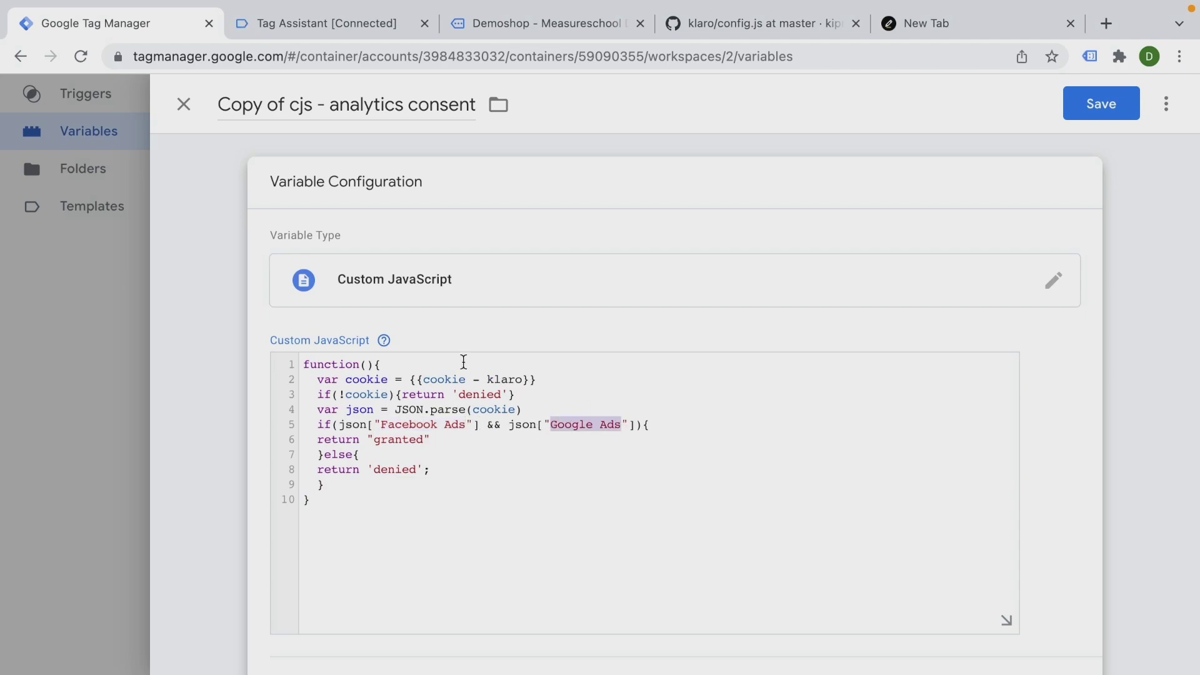
# Rename the copy to 'cjs - ads consent' and save it.
pyautogui.moveTo(288, 104); pyautogui.dragTo(185, 107)
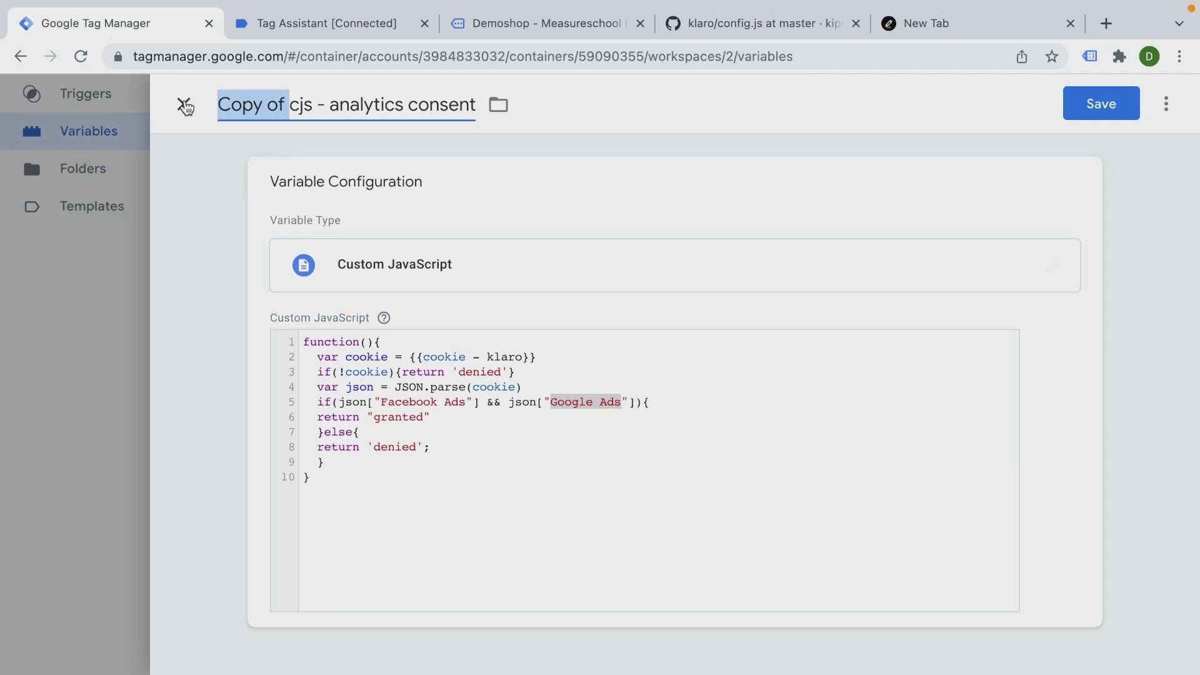
pyautogui.press('BackSpace')
pyautogui.doubleClick(294, 104)
pyautogui.write('ads')
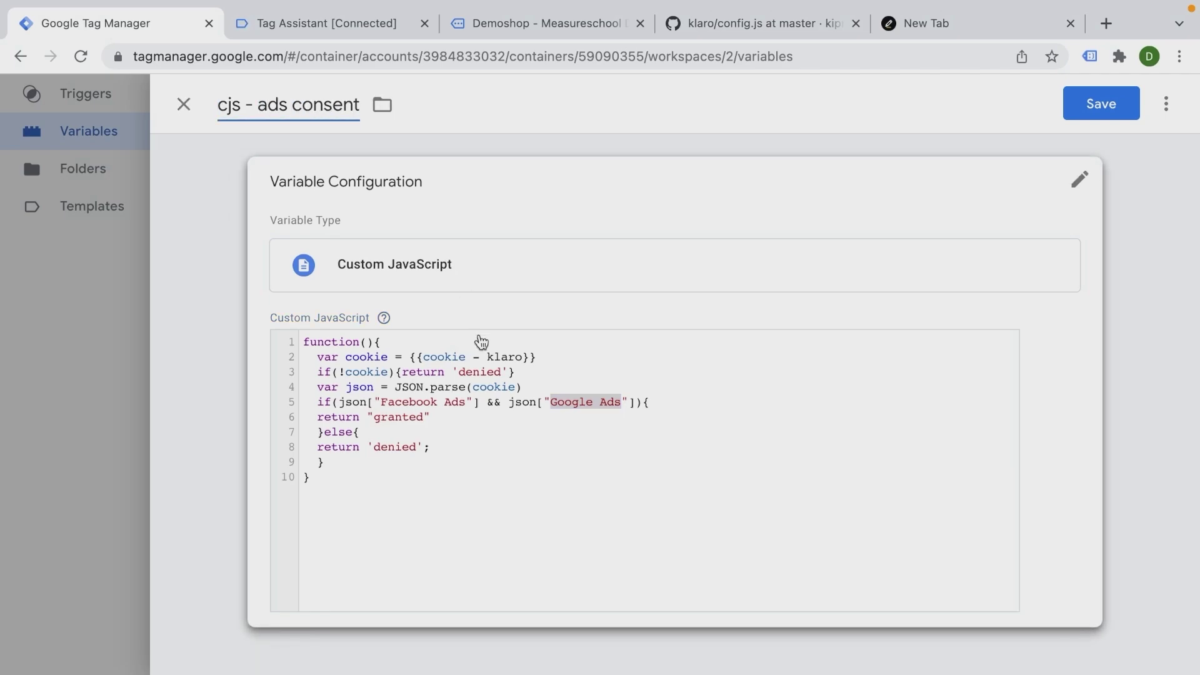
pyautogui.click(1087, 108)
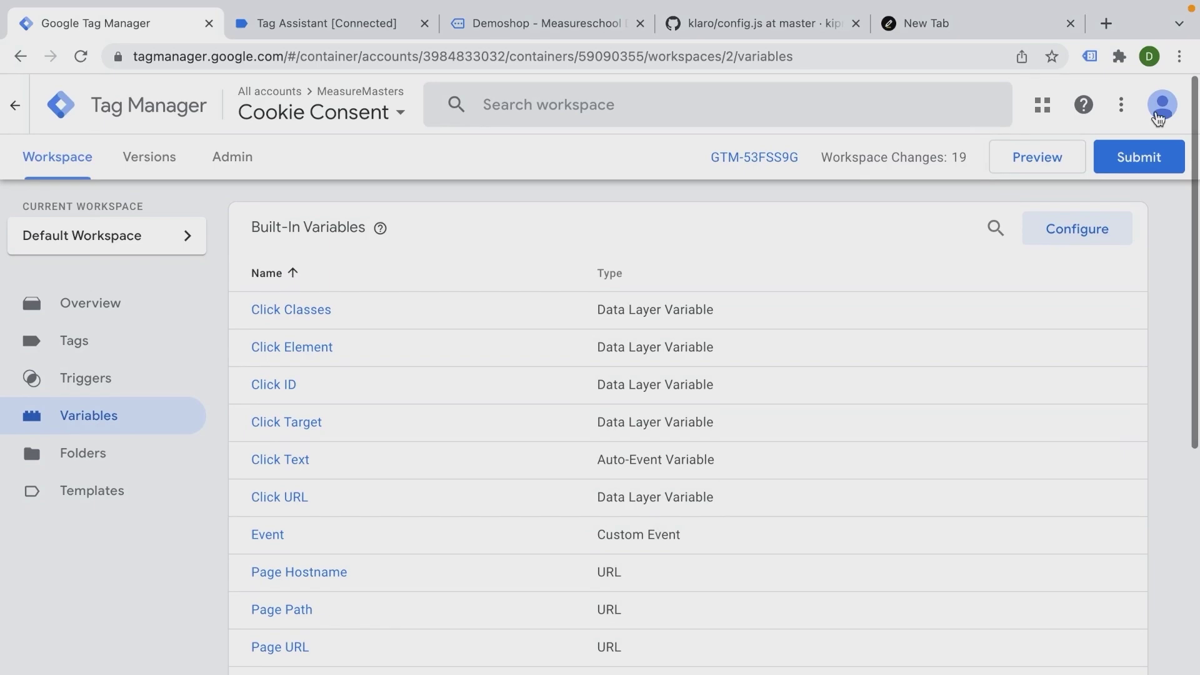
# Preview the container and verify Container Loaded shows both cjs consent variables as granted.
pyautogui.click(1019, 157)
pyautogui.click(500, 20)
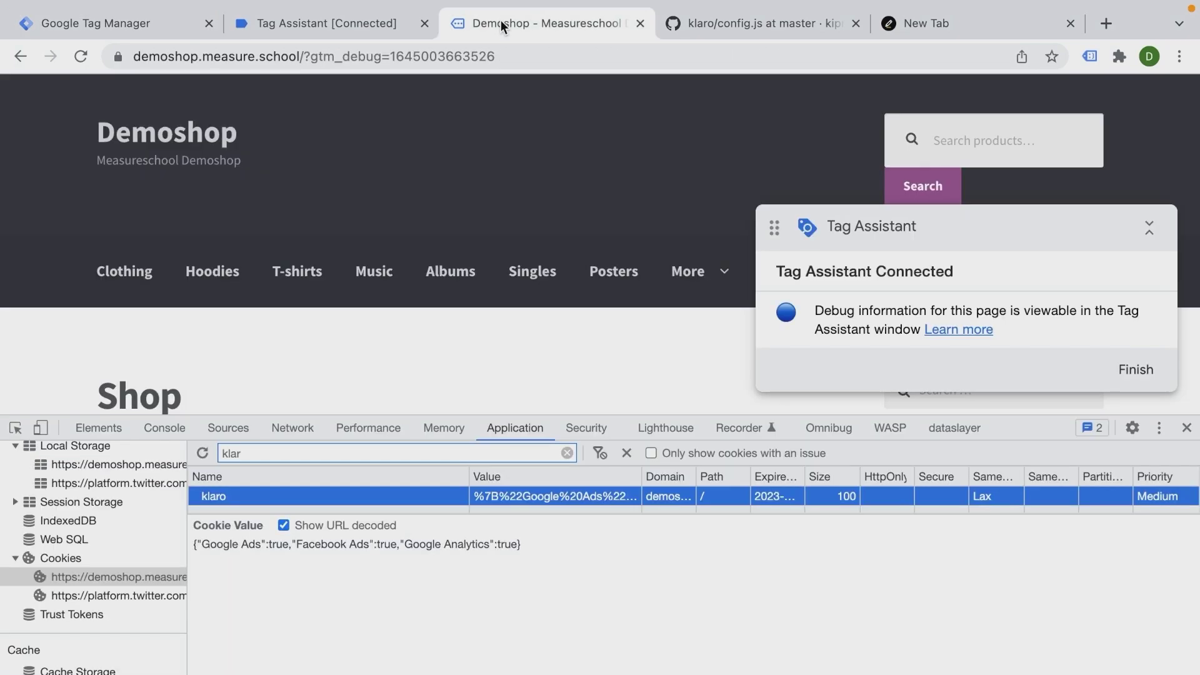
pyautogui.click(358, 17)
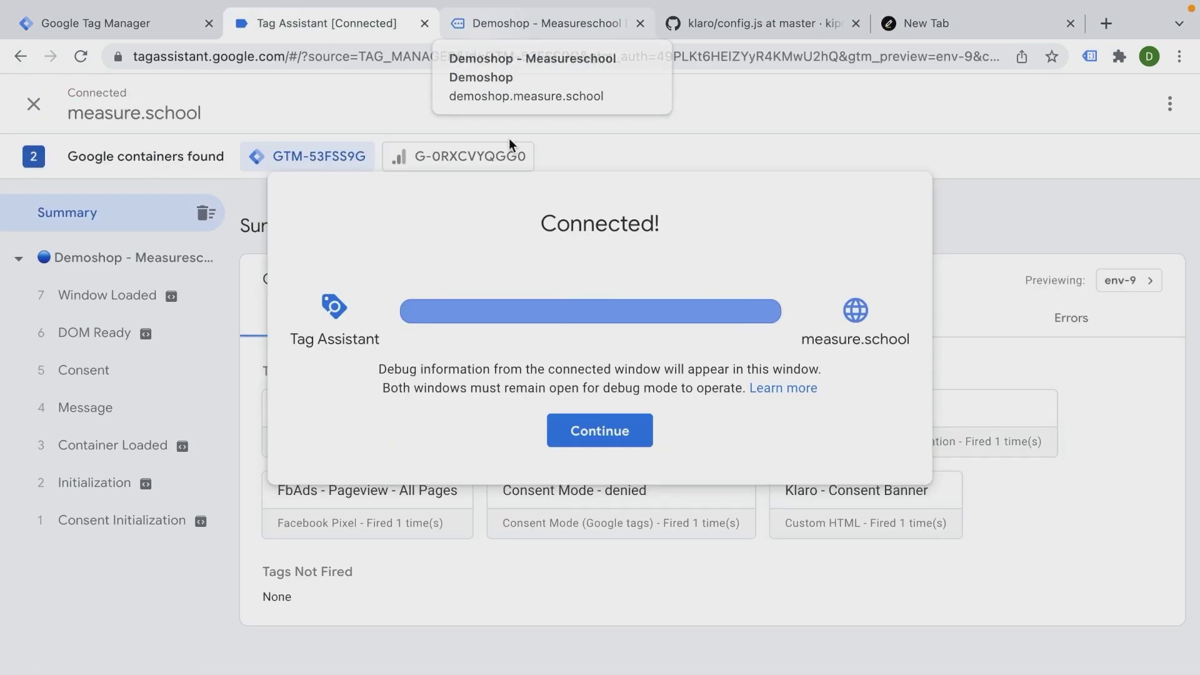
pyautogui.click(600, 428)
pyautogui.click(107, 453)
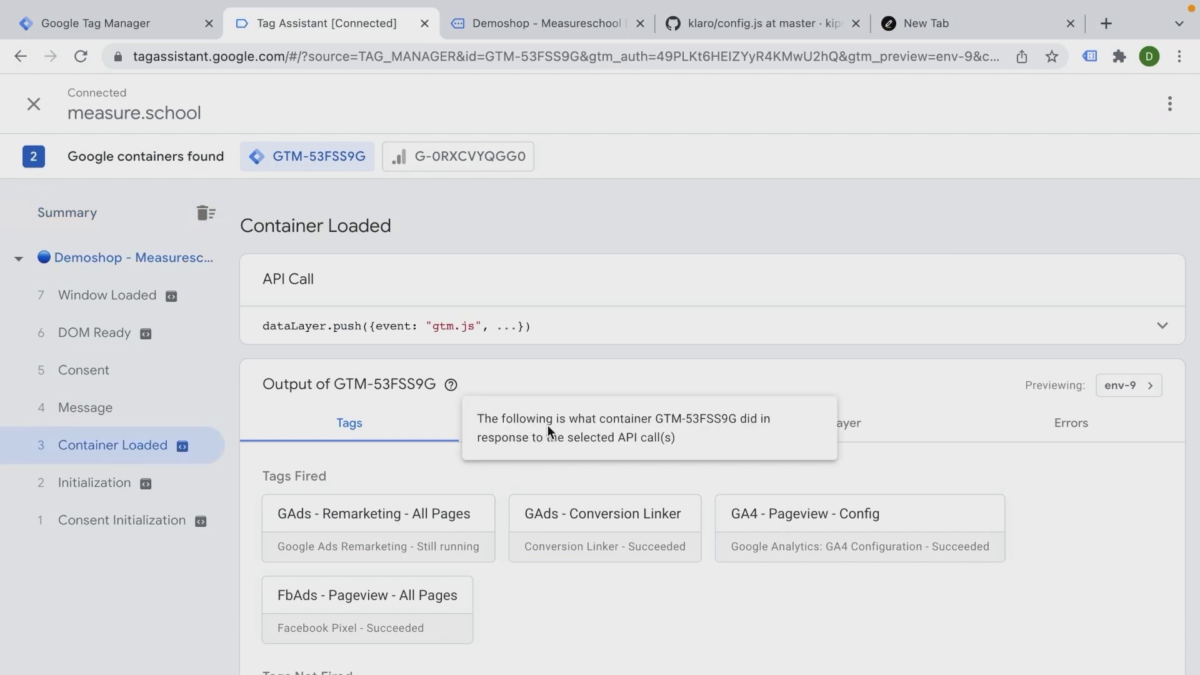
pyautogui.click(581, 427)
pyautogui.scroll(-5, 535, 355)
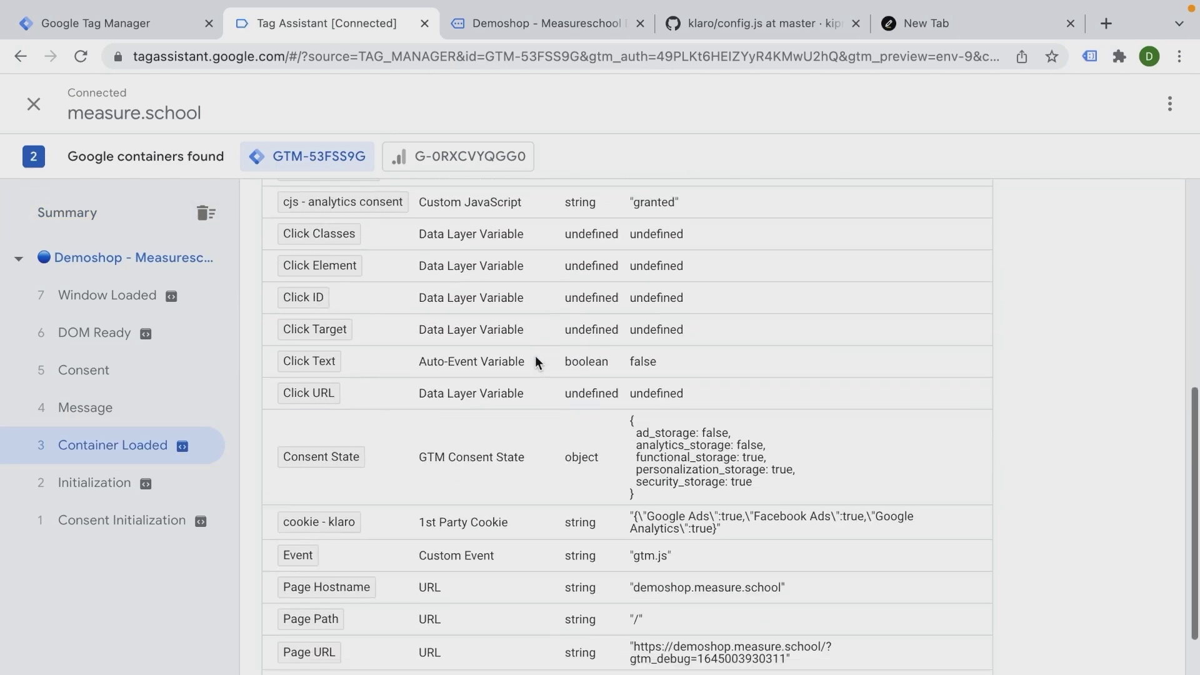
pyautogui.scroll(2, 537, 360)
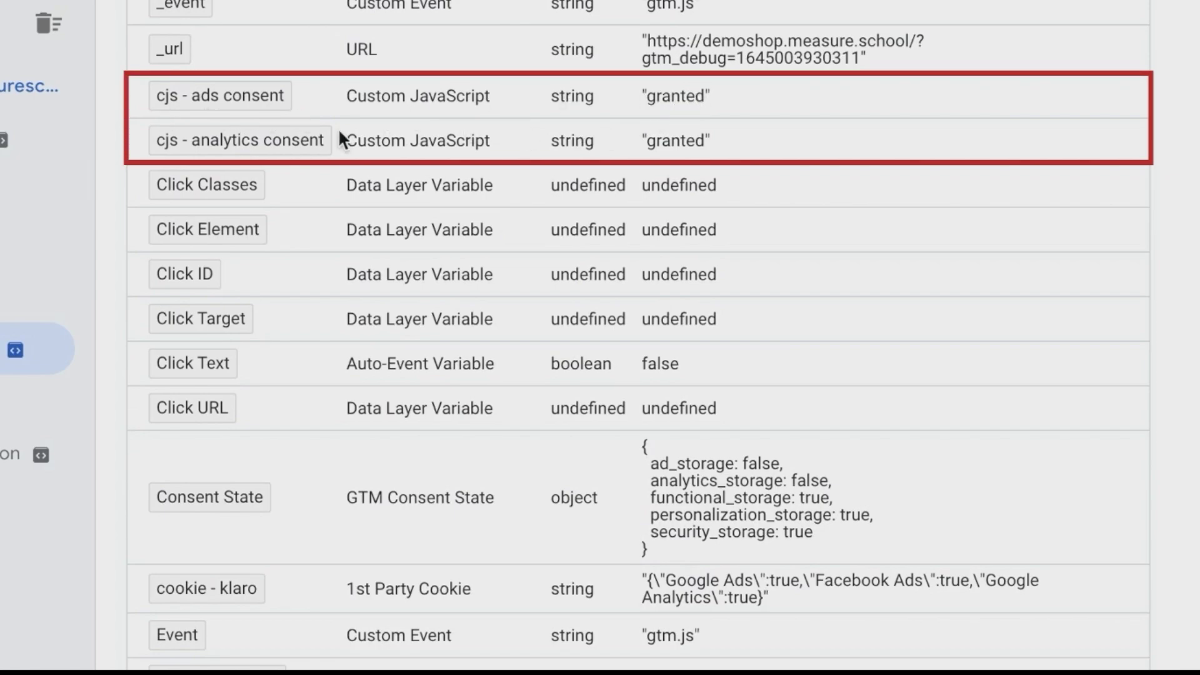
pyautogui.doubleClick(681, 145)
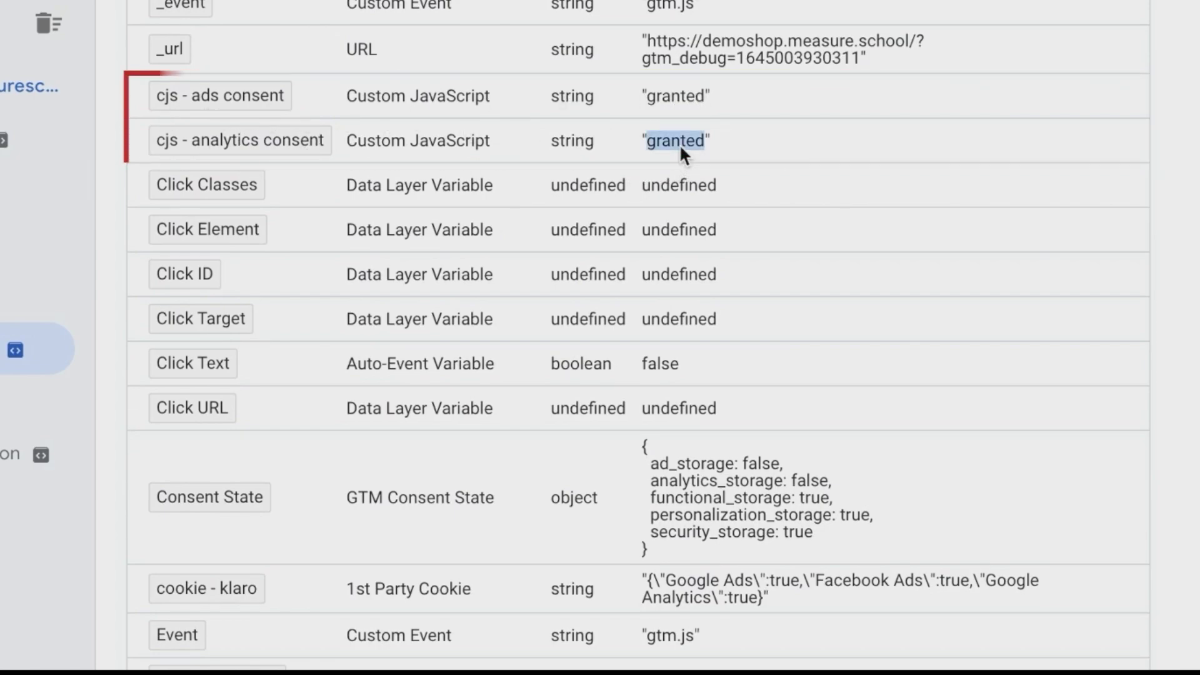
pyautogui.scroll(-3, 681, 147)
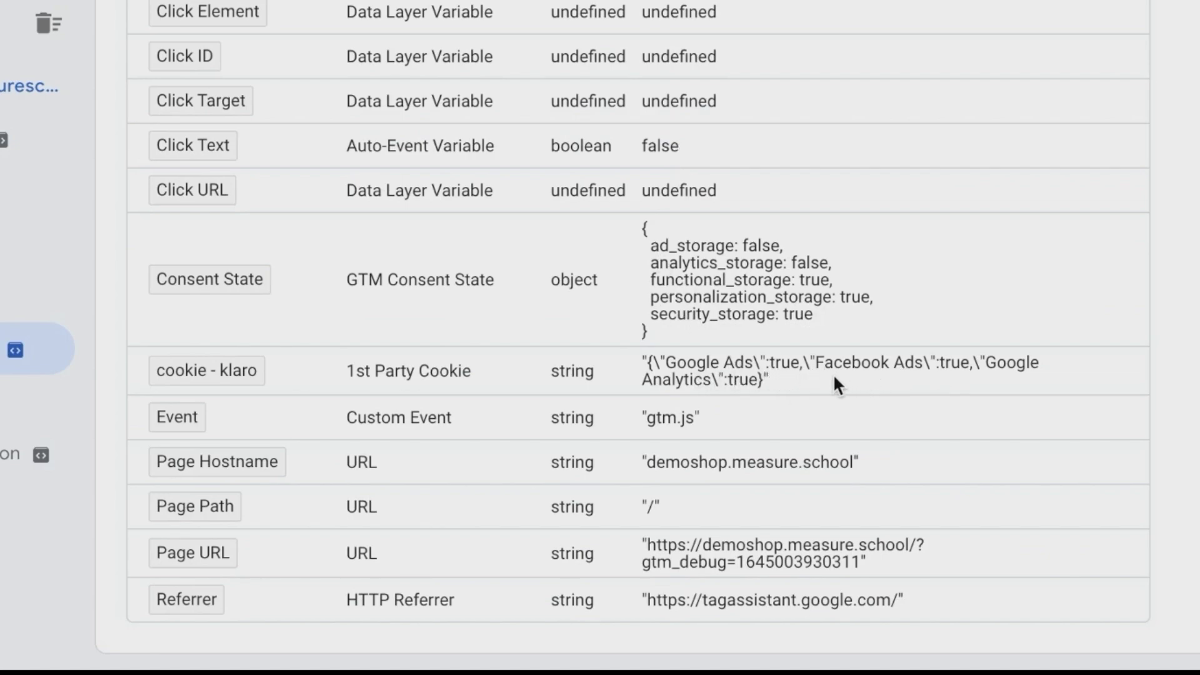
# Delete the klaro cookie in Demoshop DevTools and reload the shop page.
pyautogui.click(535, 28)
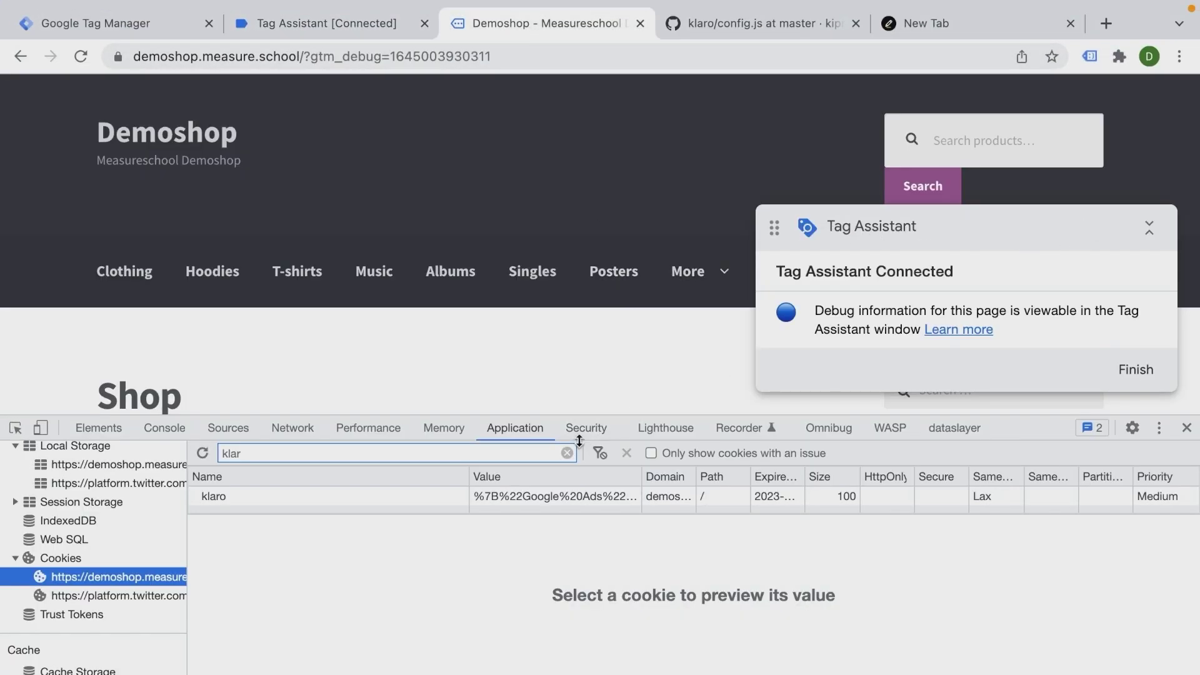
pyautogui.click(369, 496)
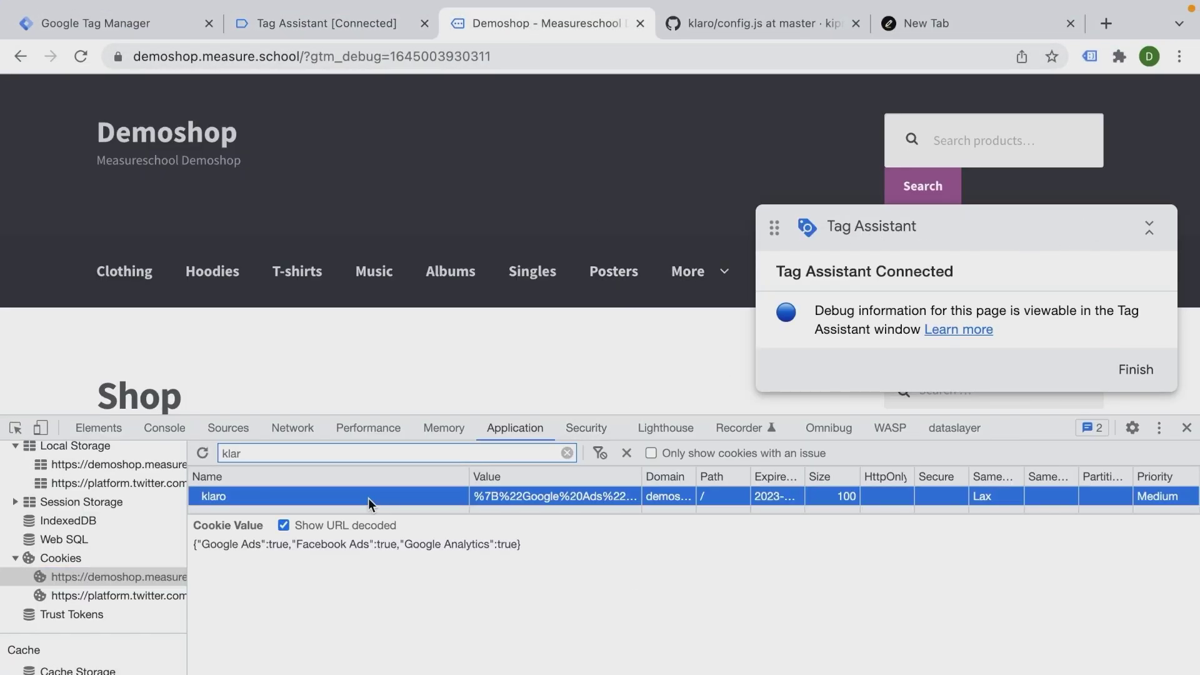
pyautogui.click(626, 453)
pyautogui.click(282, 279)
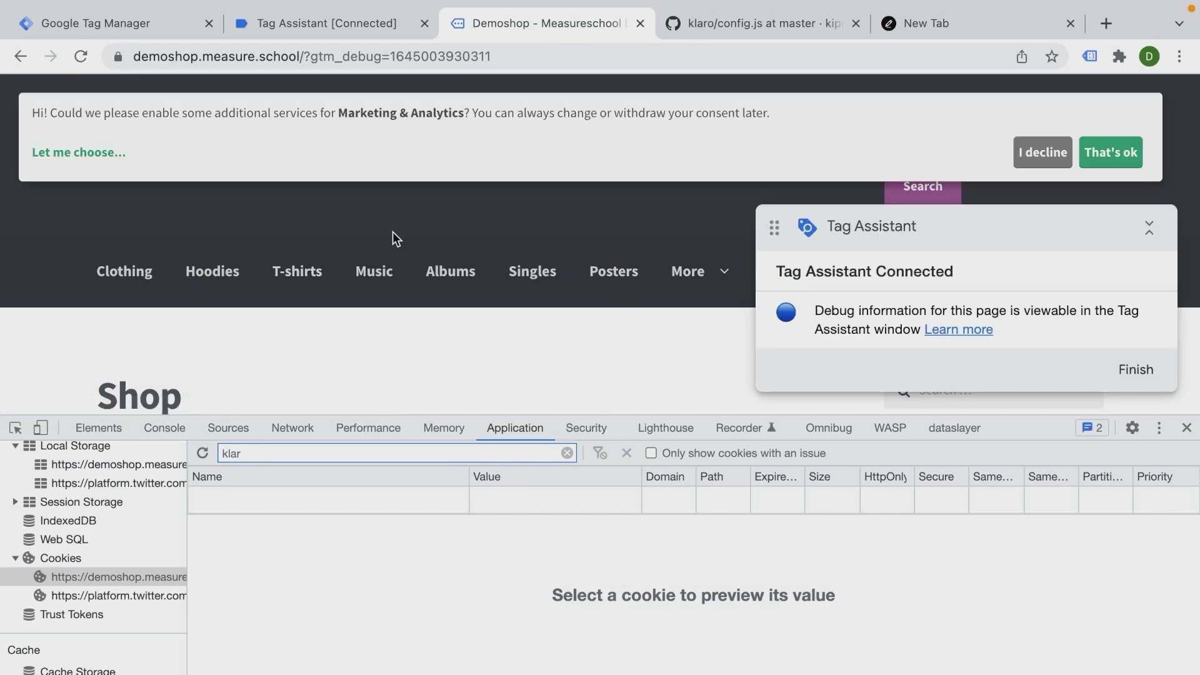
# Accept consent with only the Marketing services enabled.
pyautogui.click(78, 154)
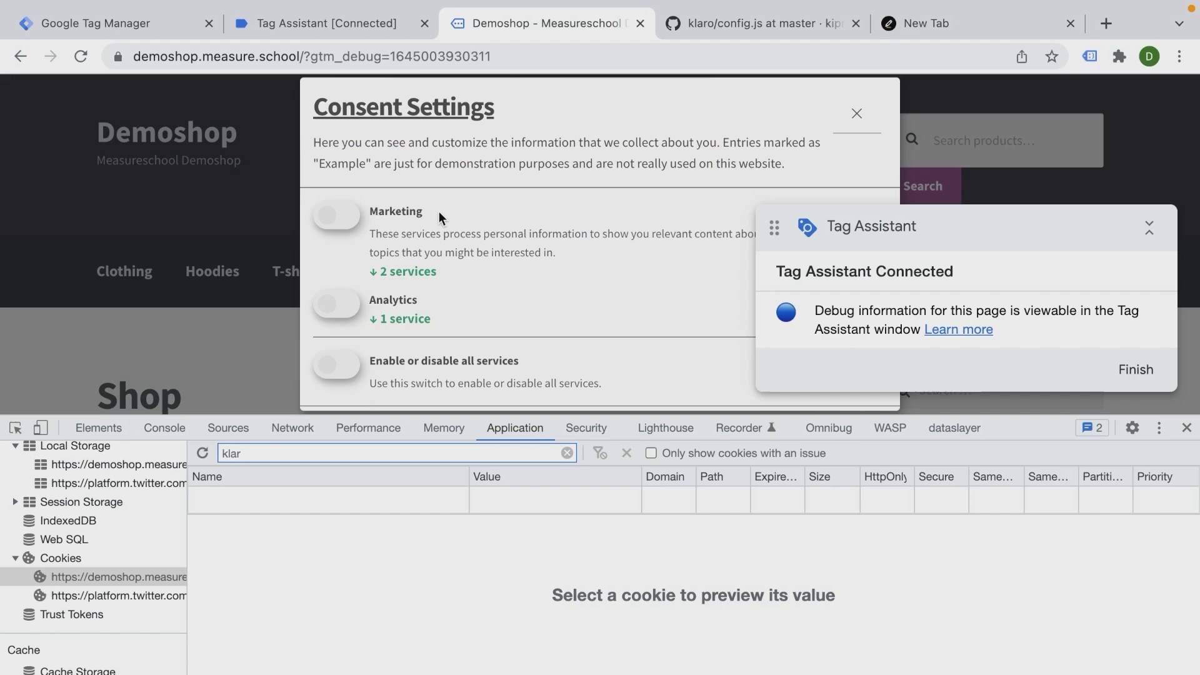
pyautogui.click(333, 218)
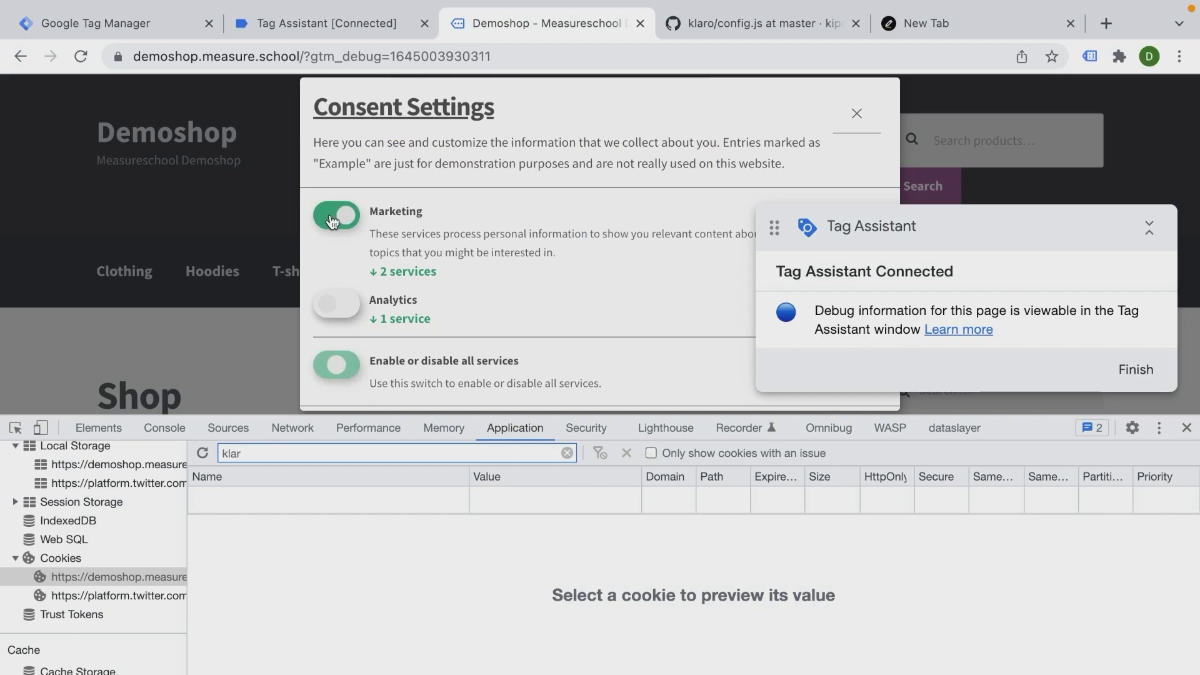
pyautogui.scroll(-2, 489, 241)
pyautogui.scroll(2, 489, 242)
pyautogui.scroll(-2, 489, 241)
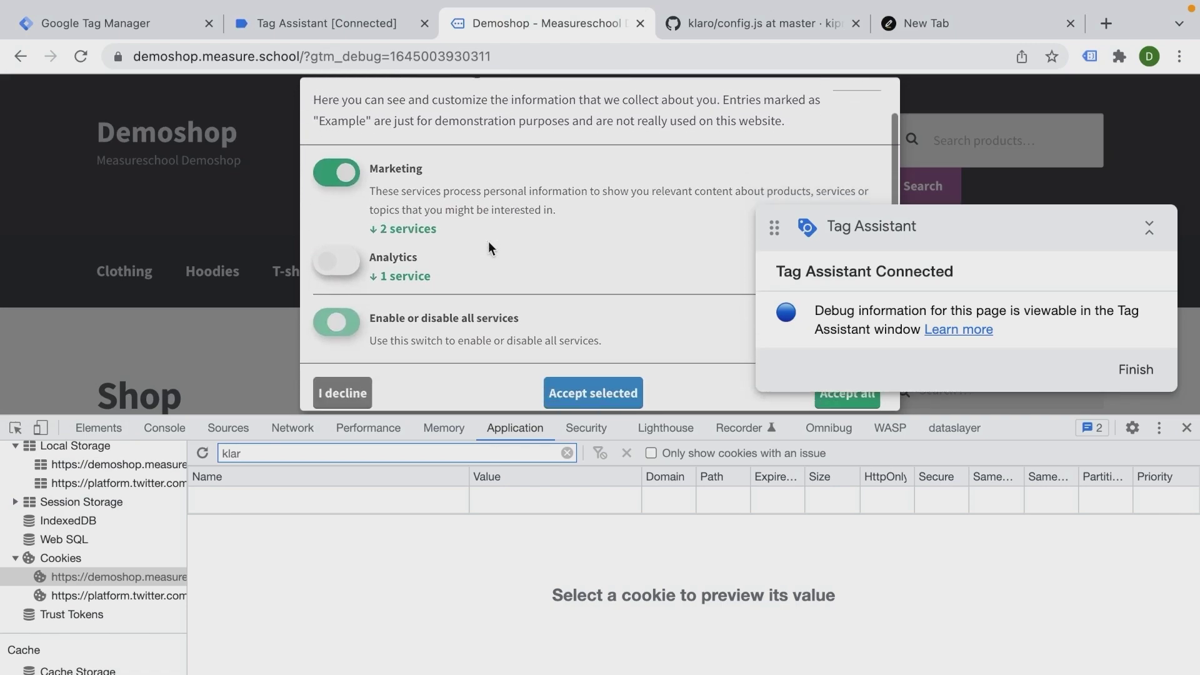
pyautogui.click(570, 387)
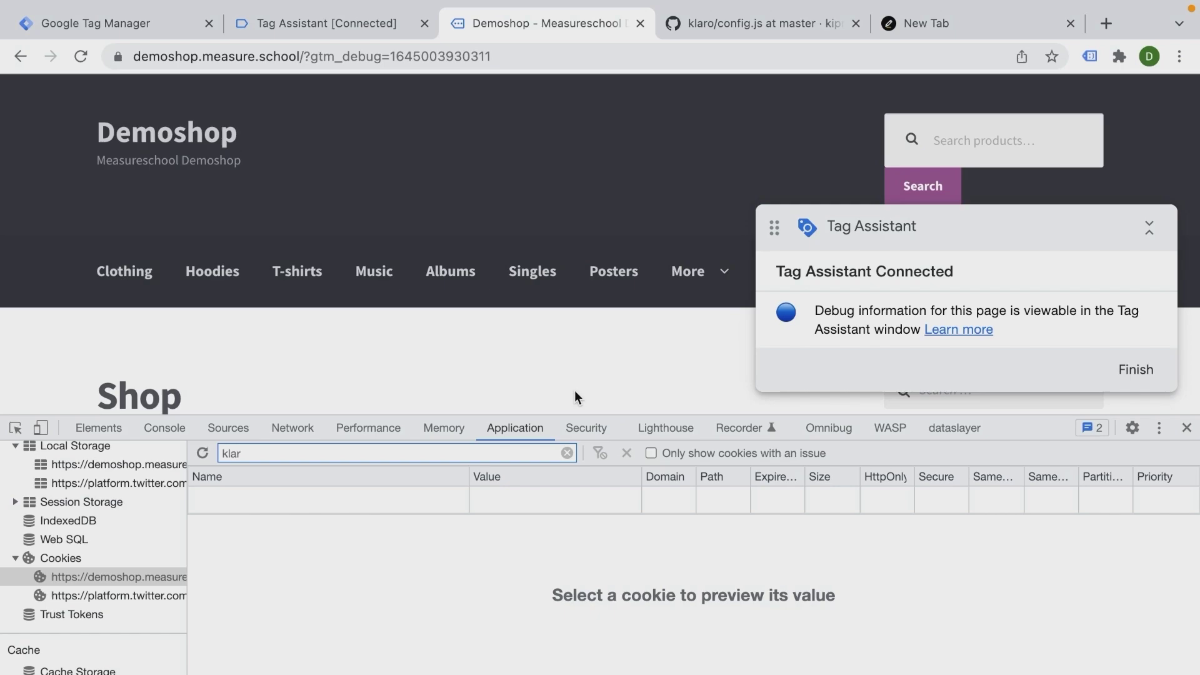
pyautogui.click(86, 54)
# Verify Container Loaded shows cjs - ads consent granted and cjs - analytics consent denied, then reopen GTM Tags.
pyautogui.click(319, 23)
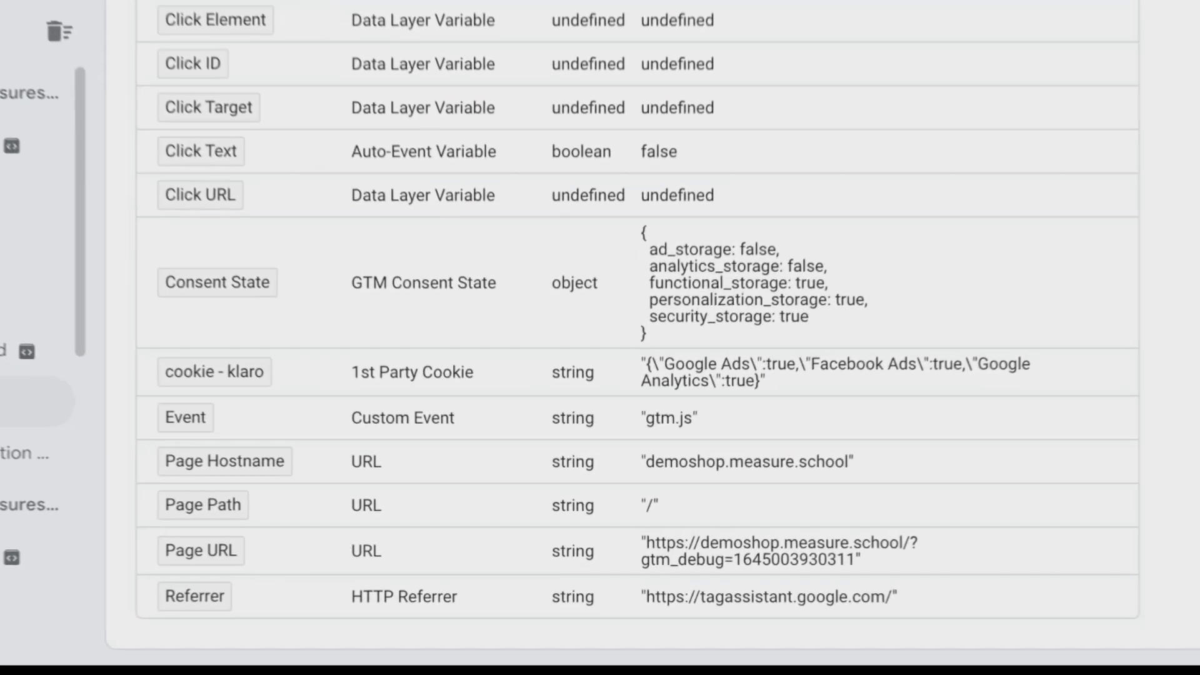
pyautogui.click(38, 400)
pyautogui.click(69, 346)
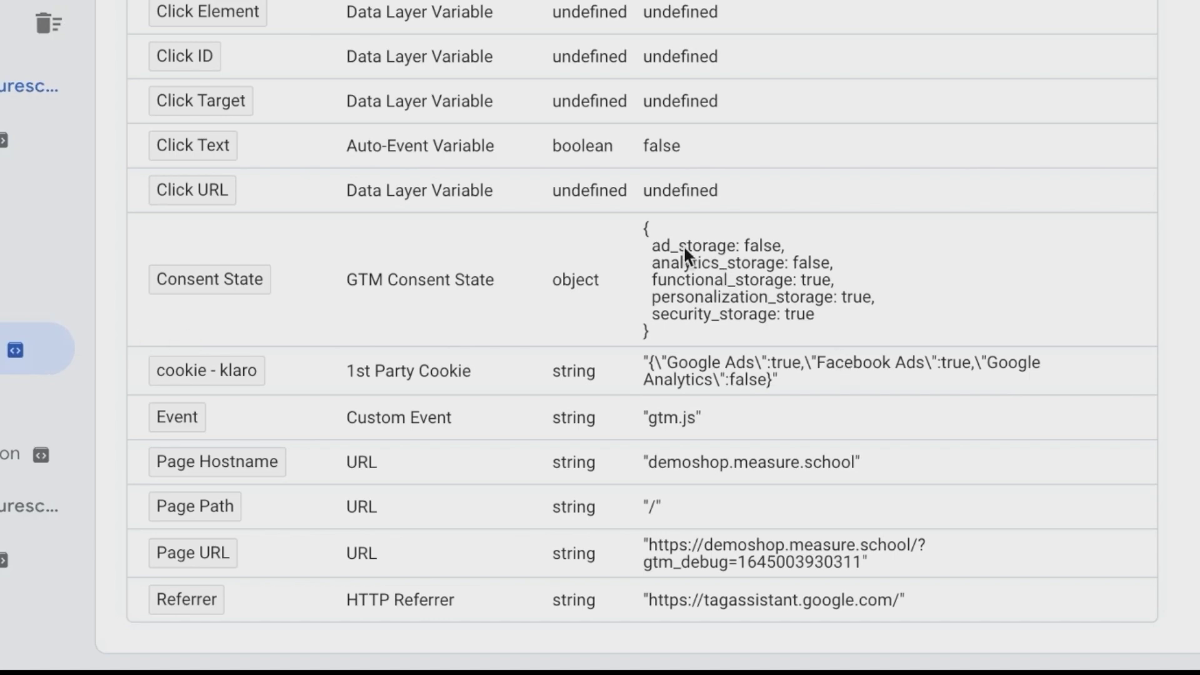
pyautogui.scroll(5, 684, 245)
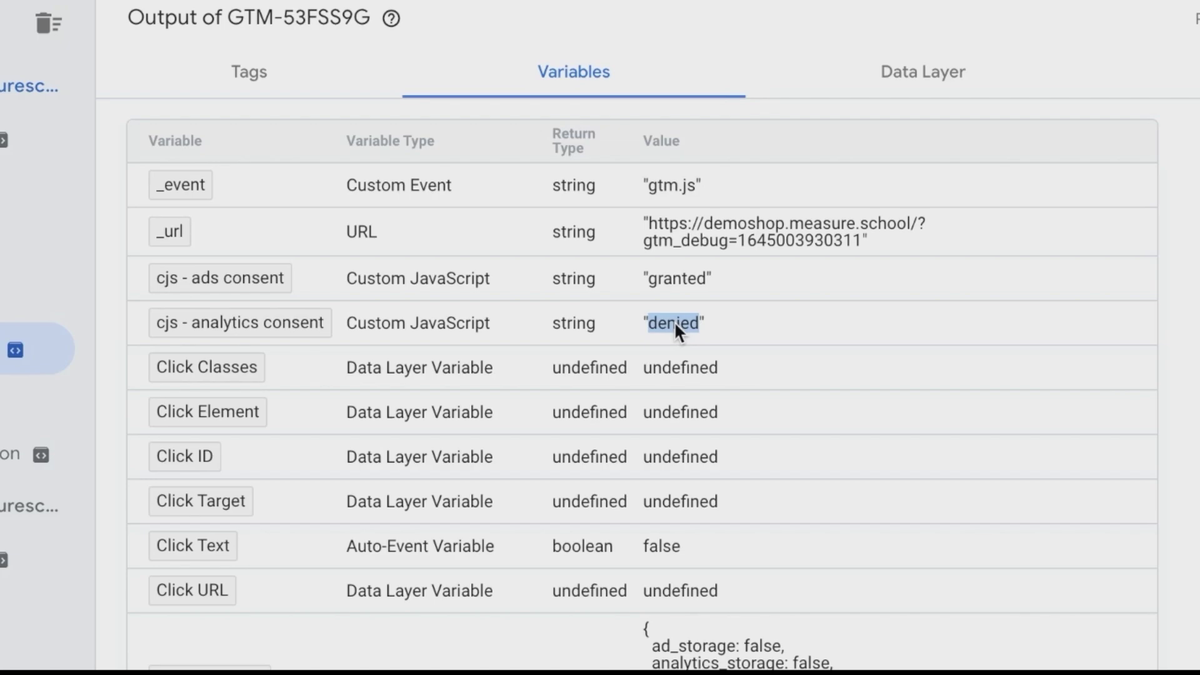
pyautogui.scroll(-4, 673, 321)
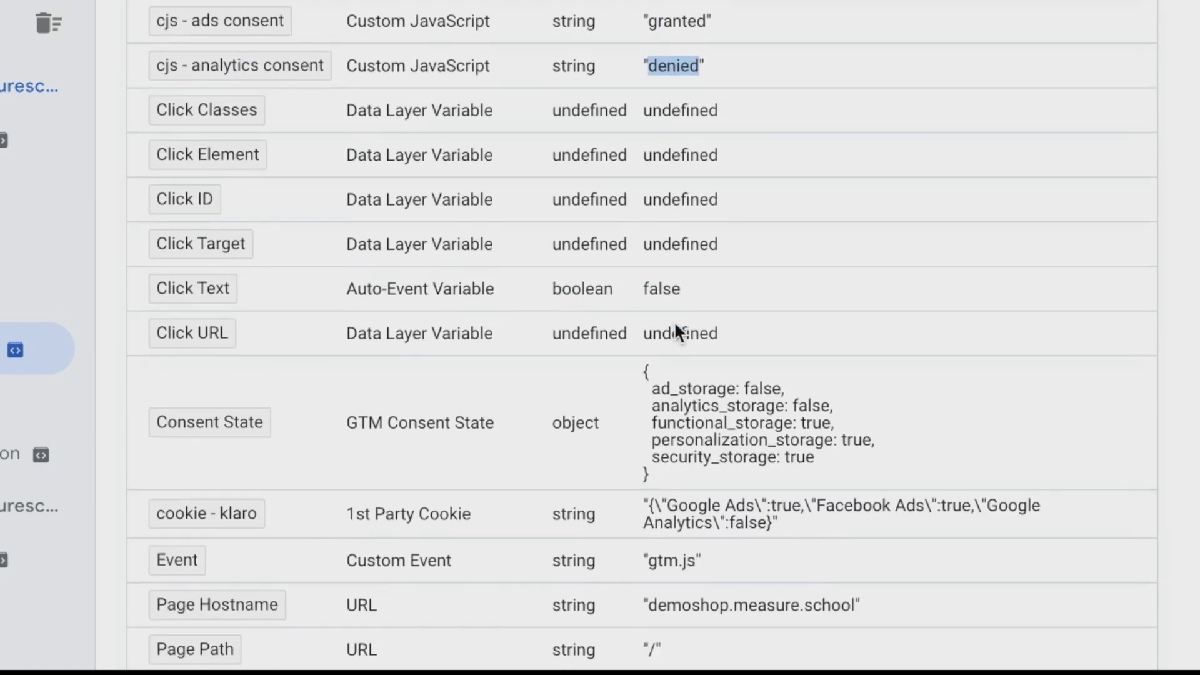
pyautogui.scroll(2, 711, 264)
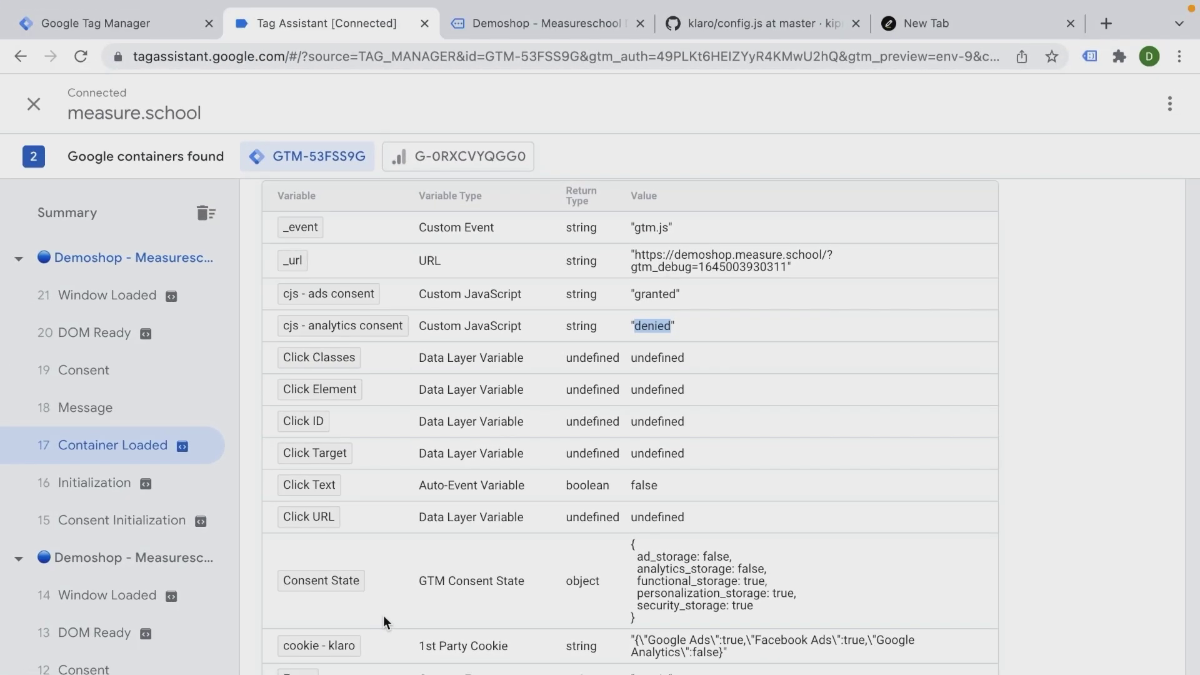
pyautogui.click(147, 25)
pyautogui.click(102, 343)
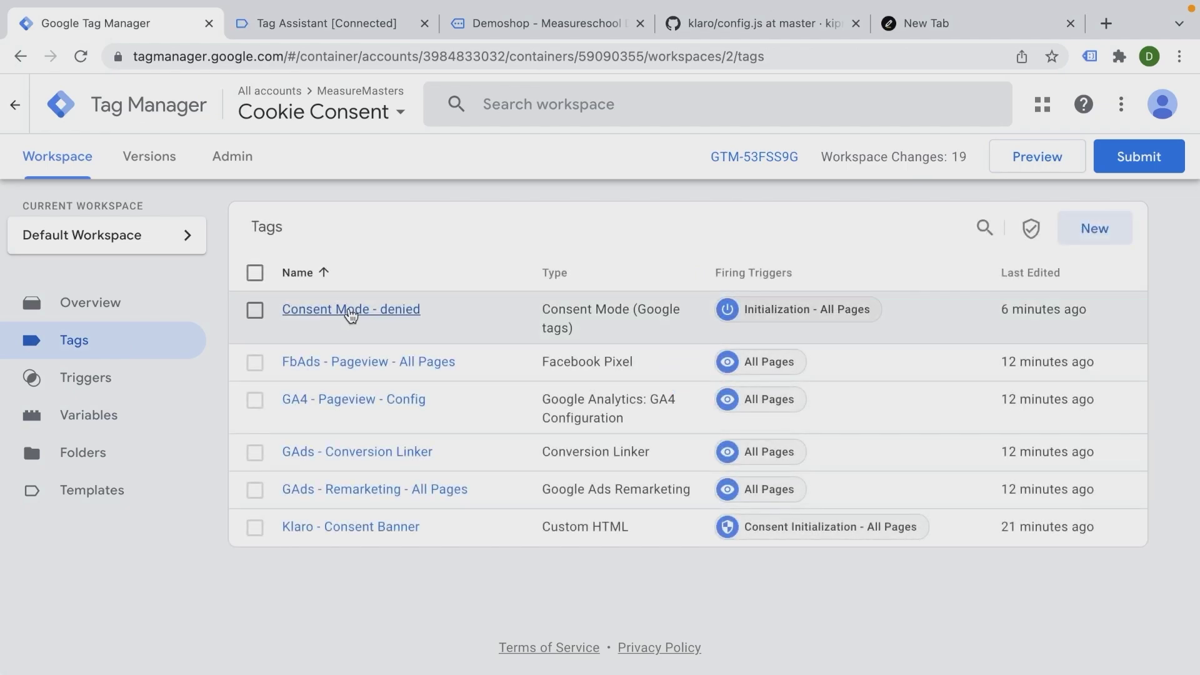
# Set Advertising to {{cjs - ads consent}} and Analytics to {{cjs - analytics consent}} in Consent Mode - denied, then save.
pyautogui.click(350, 311)
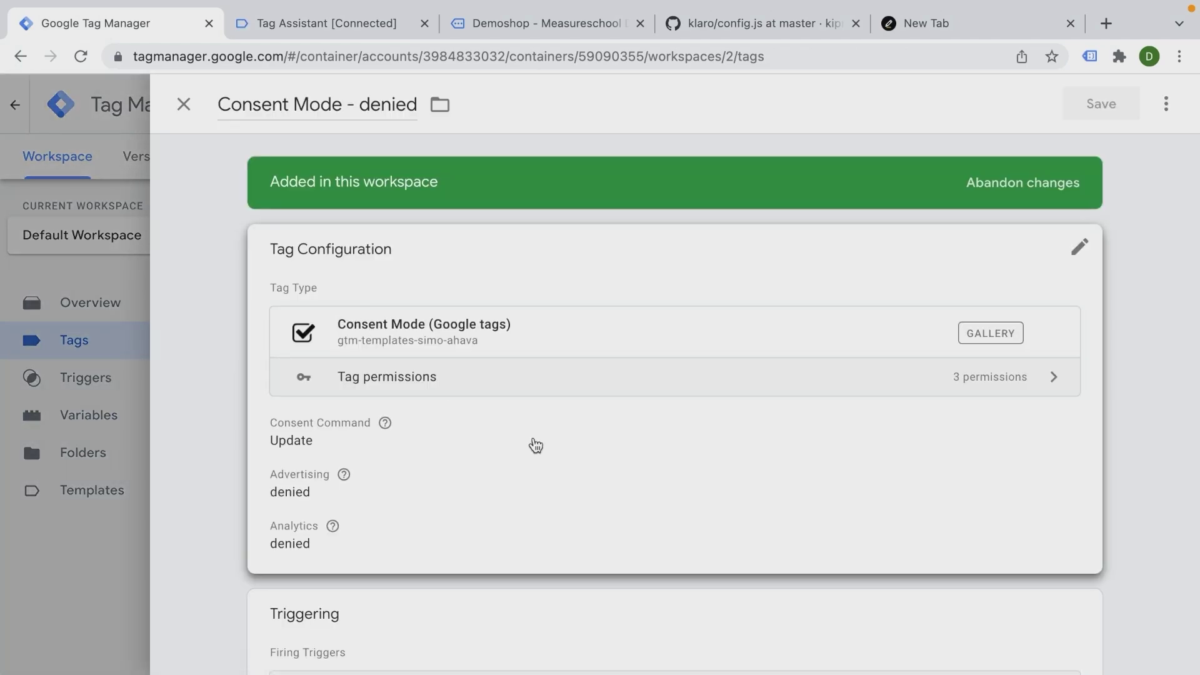
pyautogui.scroll(-5, 415, 301)
pyautogui.click(399, 270)
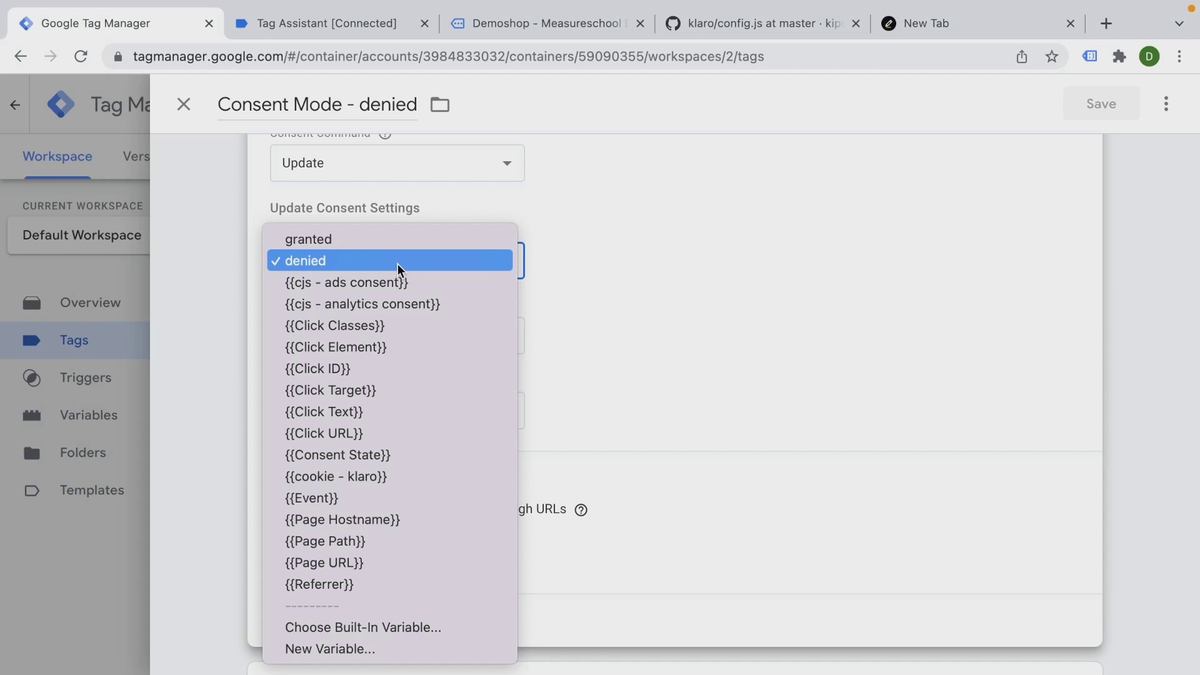
pyautogui.click(613, 267)
pyautogui.click(397, 266)
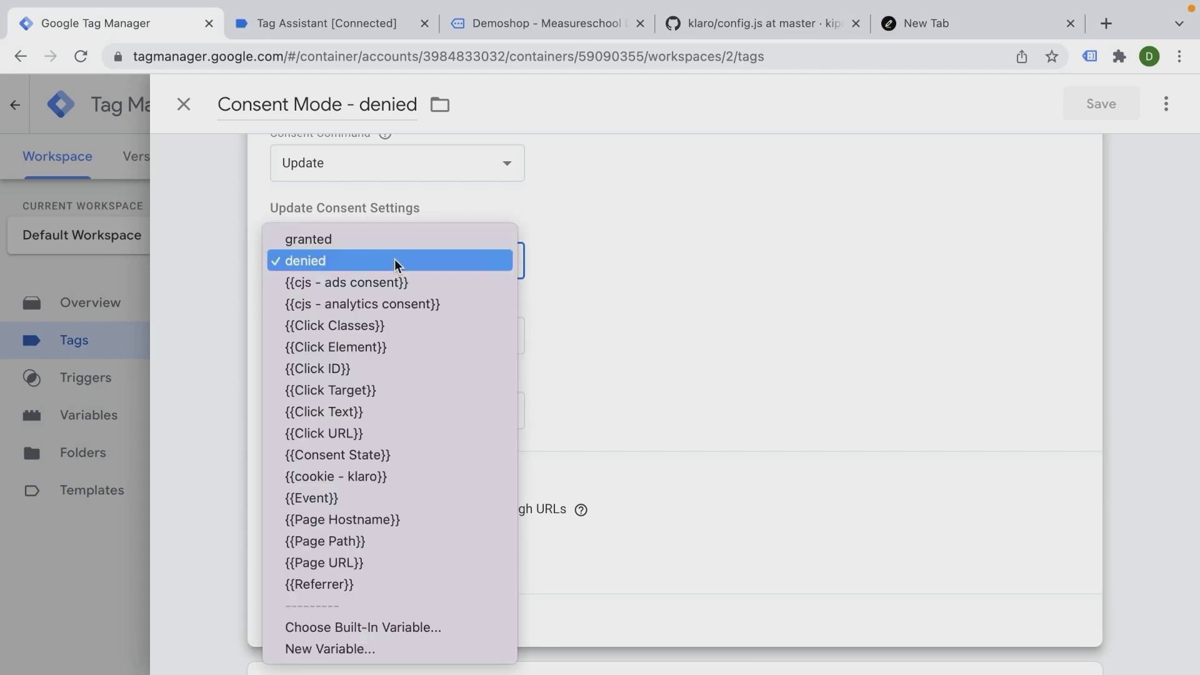
pyautogui.click(360, 284)
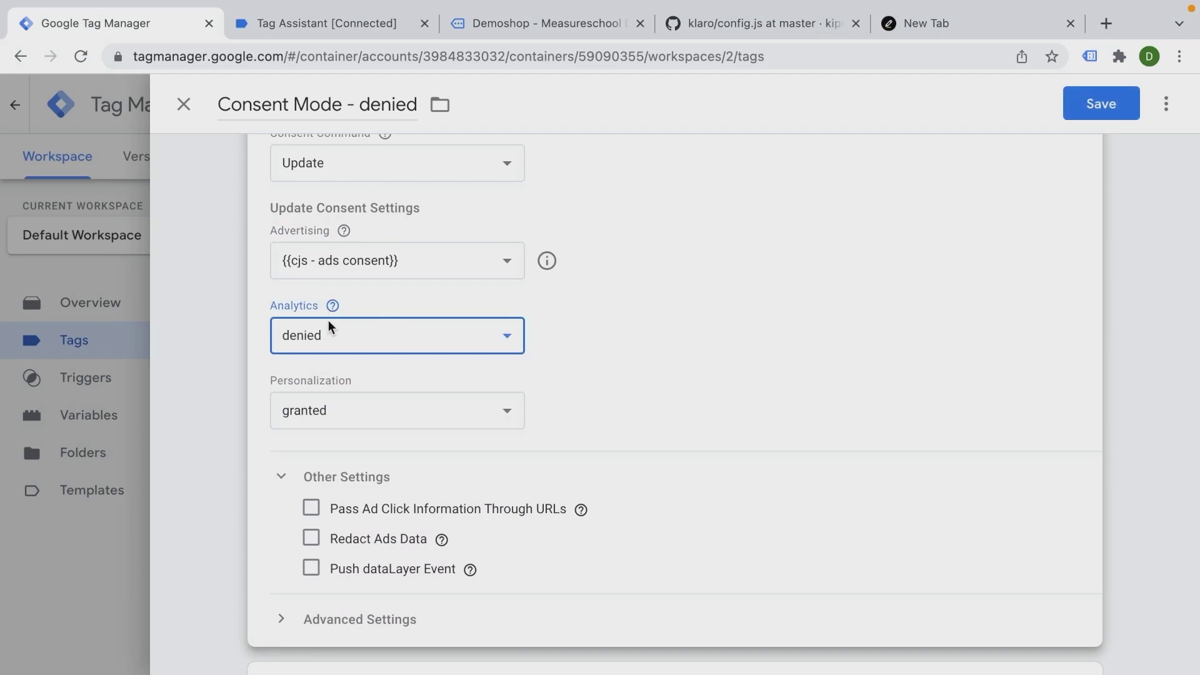
pyautogui.click(320, 347)
pyautogui.click(343, 379)
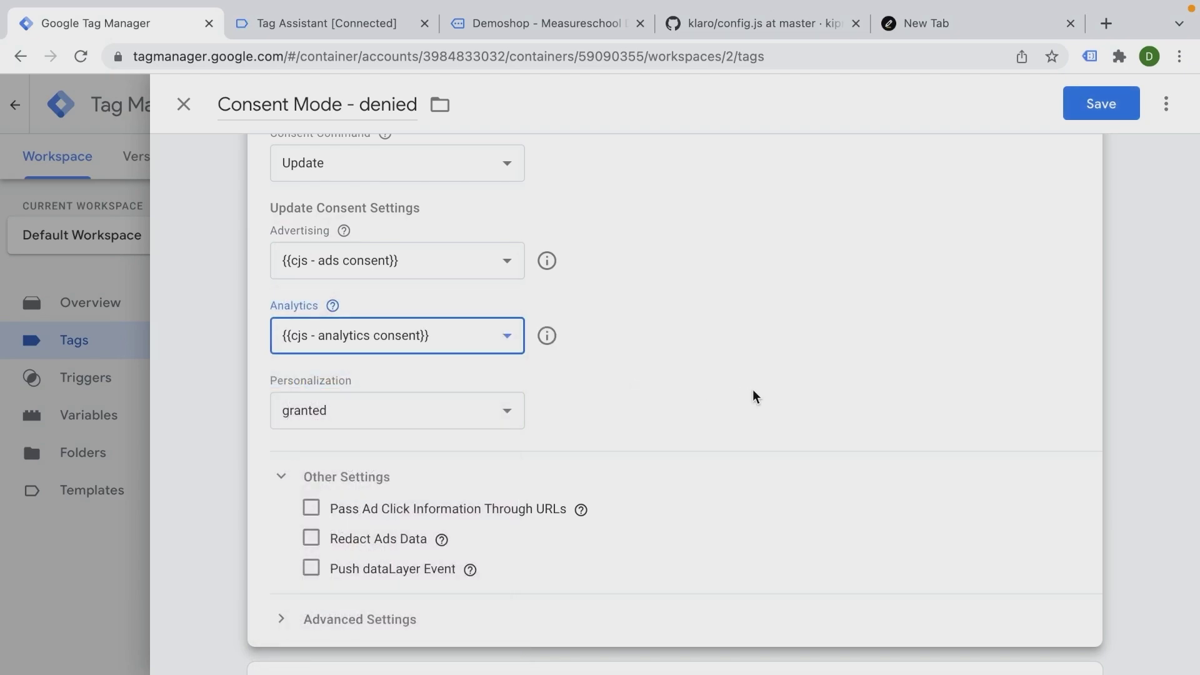
pyautogui.press('Tab')
pyautogui.scroll(5, 1094, 132)
pyautogui.click(1098, 105)
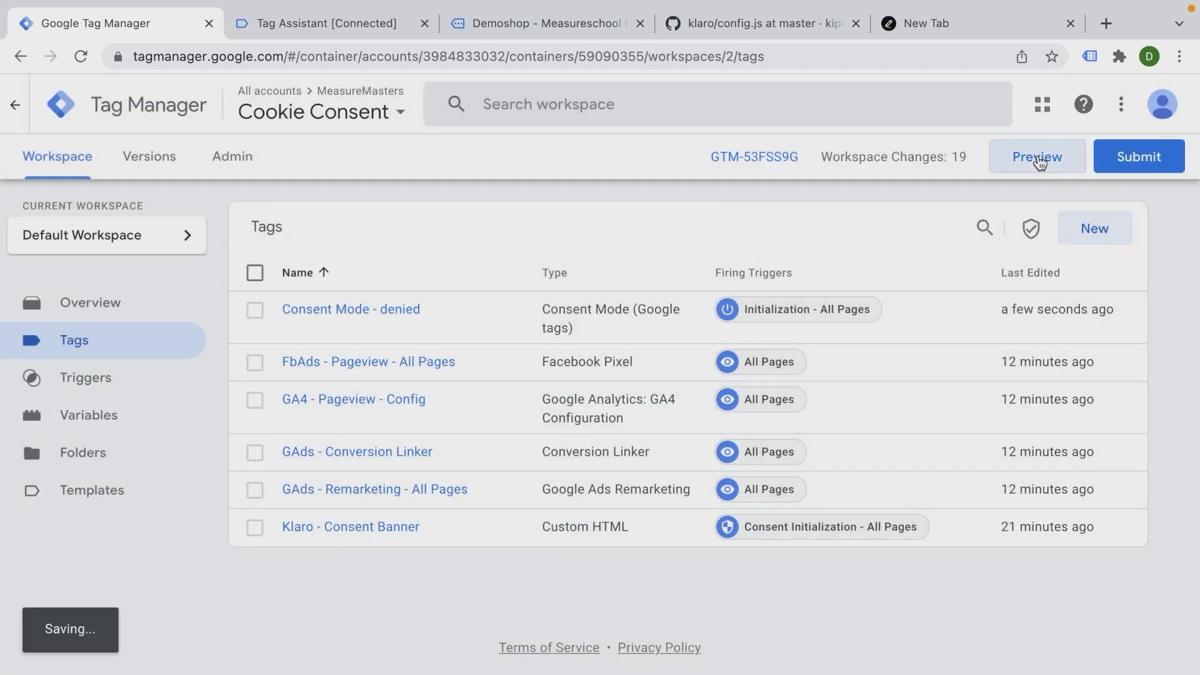
# Start a container preview on Demoshop, delete the klaro cookie, and reload the page.
pyautogui.click(1038, 157)
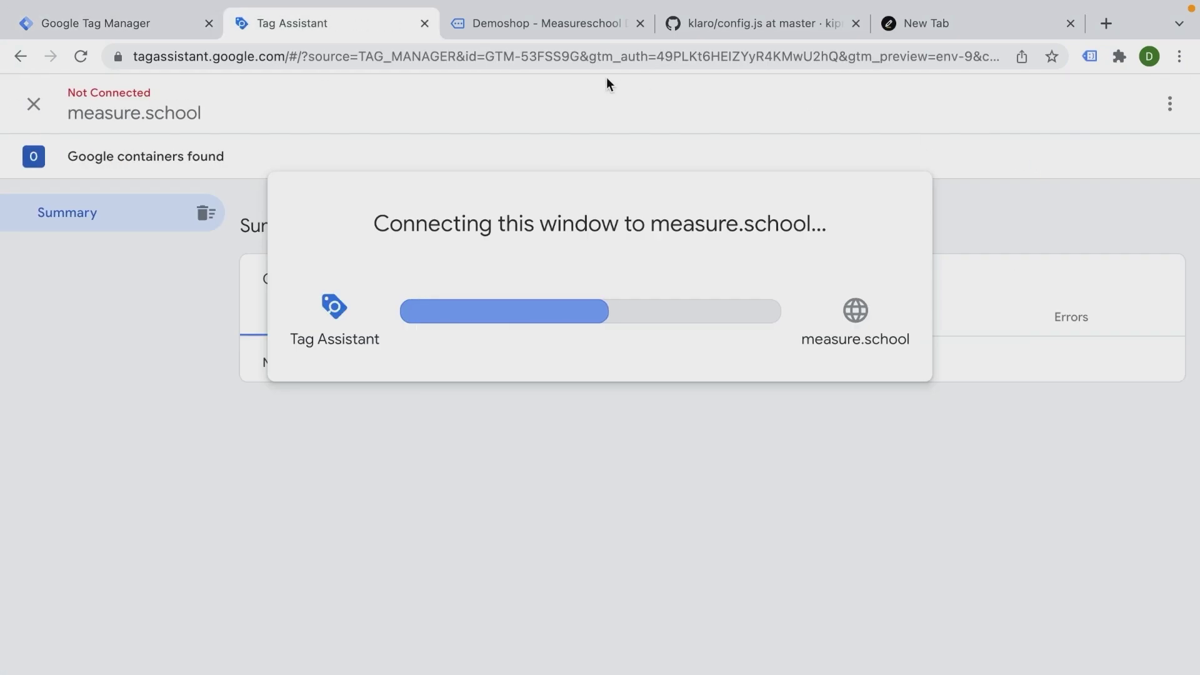
pyautogui.click(547, 25)
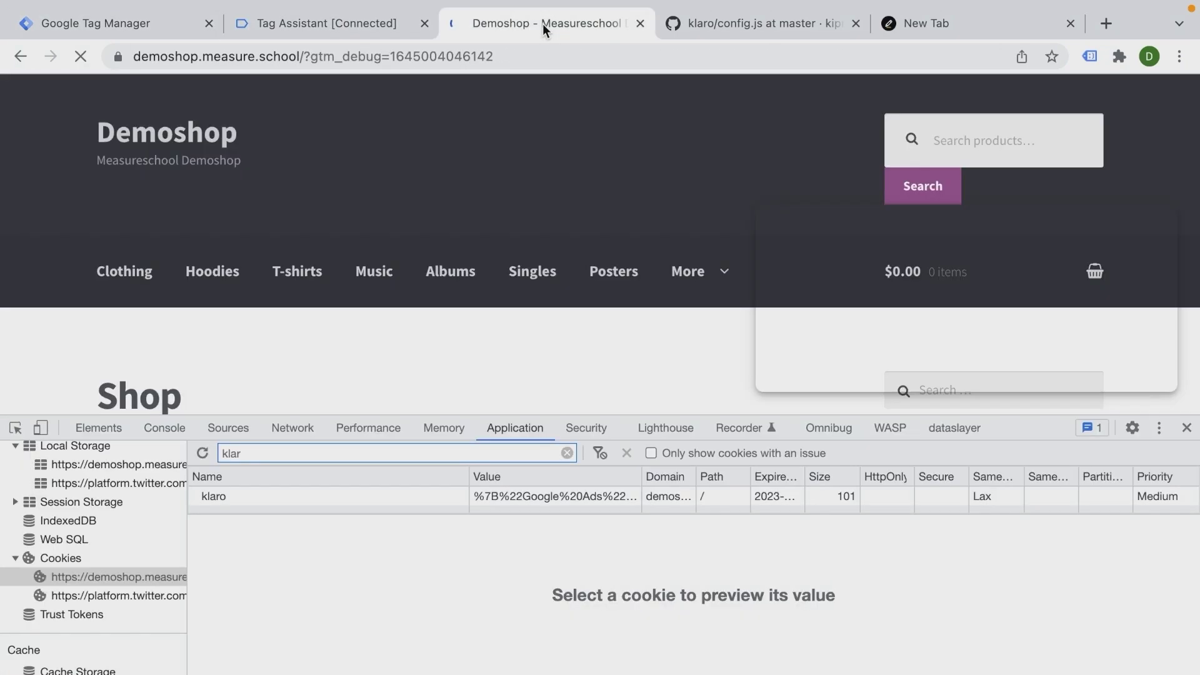
pyautogui.click(604, 498)
pyautogui.click(624, 460)
pyautogui.press('super+r')
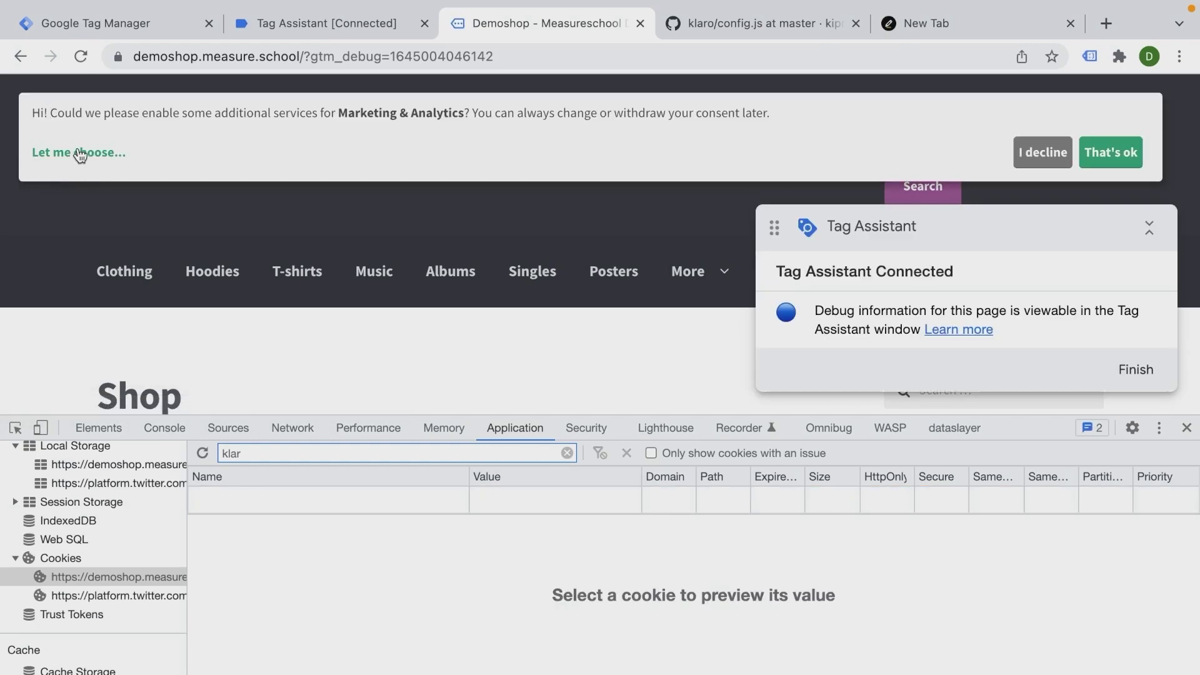
# Consent to the Analytics service only, reload the shop, and return to Tag Assistant.
pyautogui.click(76, 150)
pyautogui.click(348, 304)
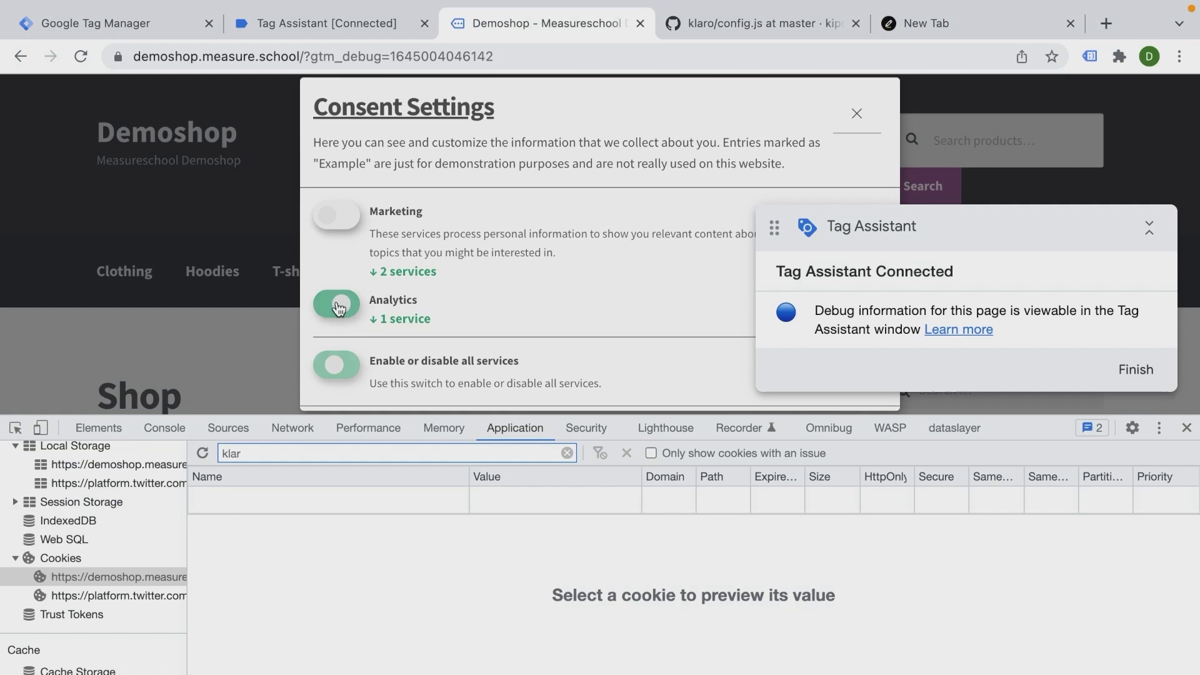
pyautogui.scroll(-1, 542, 302)
pyautogui.scroll(-2, 542, 294)
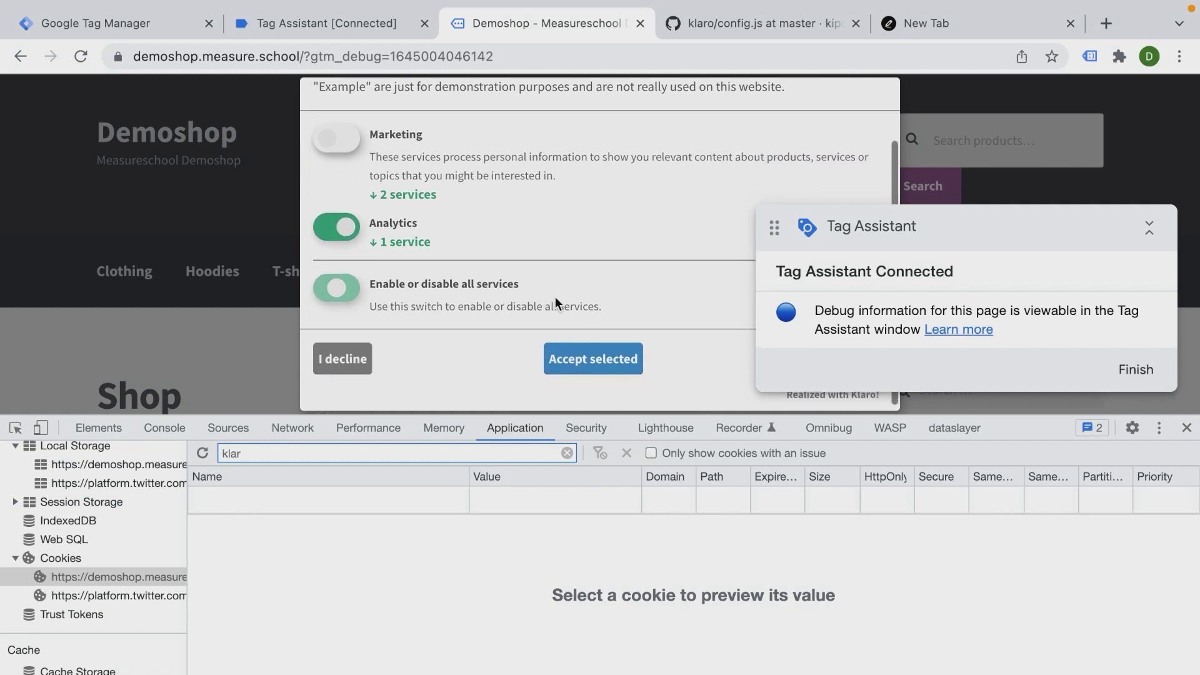
pyautogui.click(610, 359)
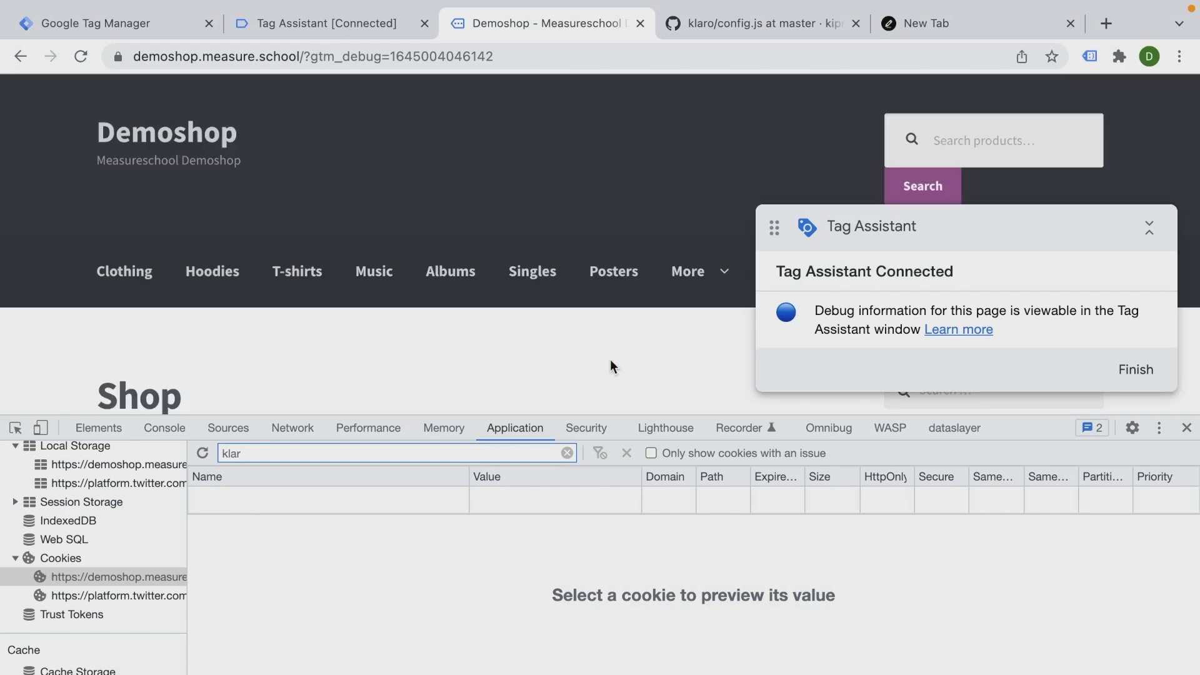
pyautogui.click(80, 56)
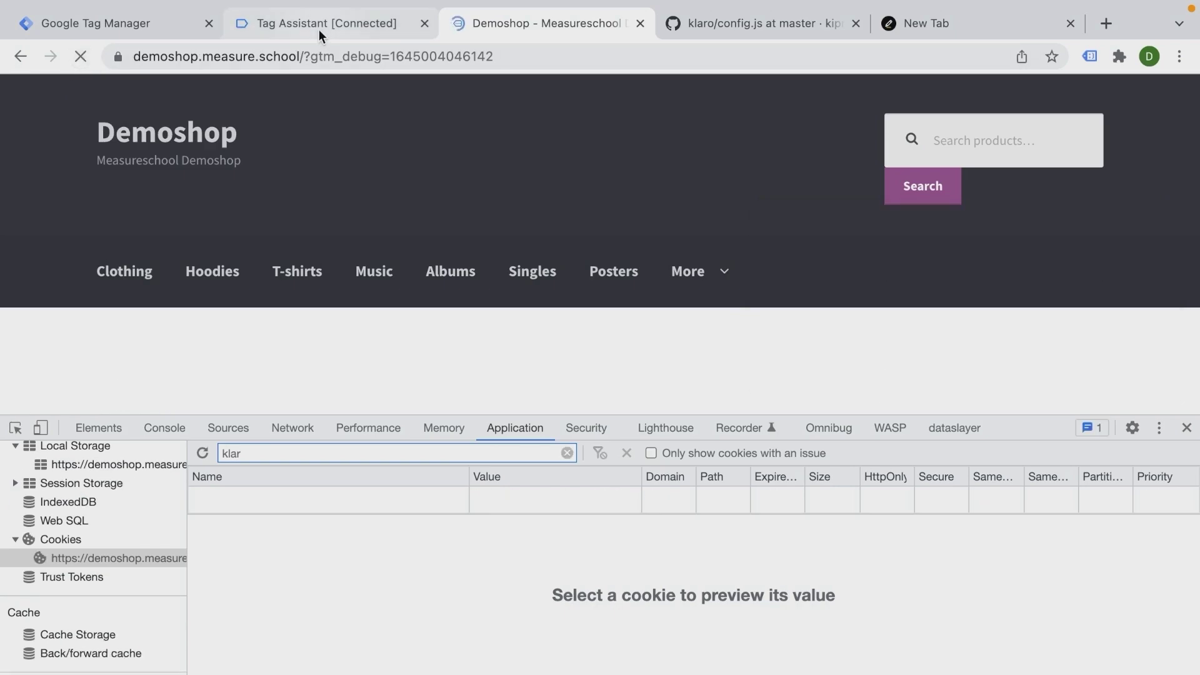
pyautogui.click(317, 28)
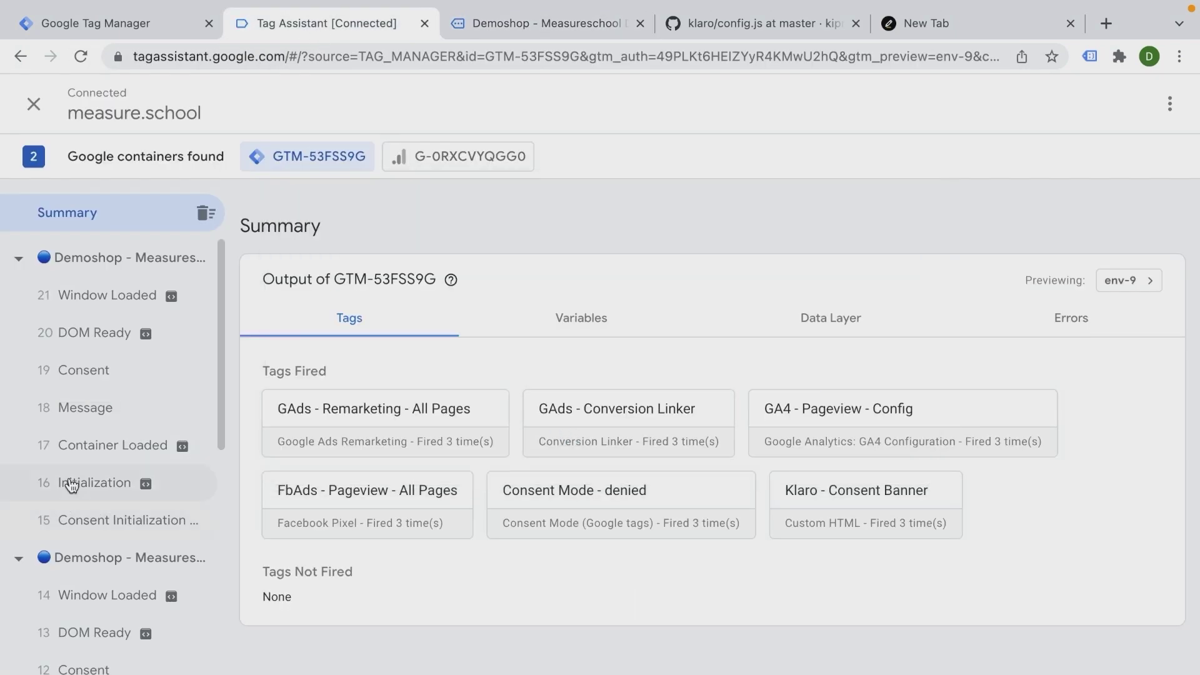
# Verify the Initialization variables show ad_storage false and analytics_storage true, then return to Demoshop.
pyautogui.click(71, 483)
pyautogui.click(534, 418)
pyautogui.scroll(-1, 513, 431)
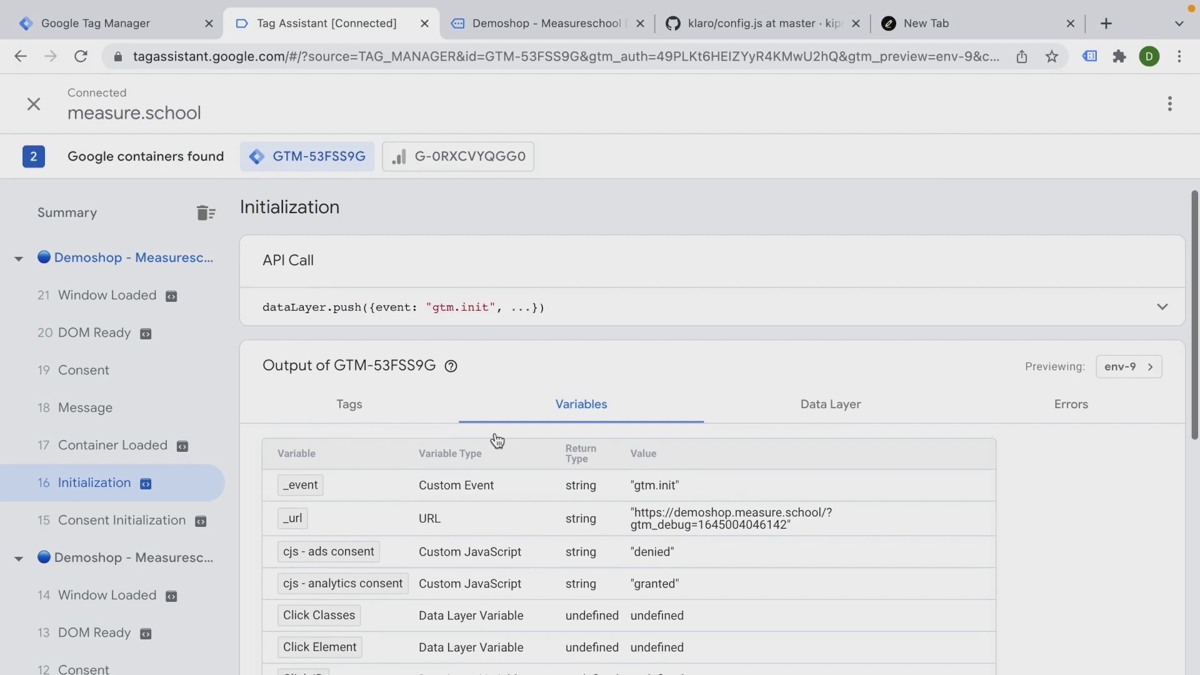
pyautogui.scroll(-1, 495, 432)
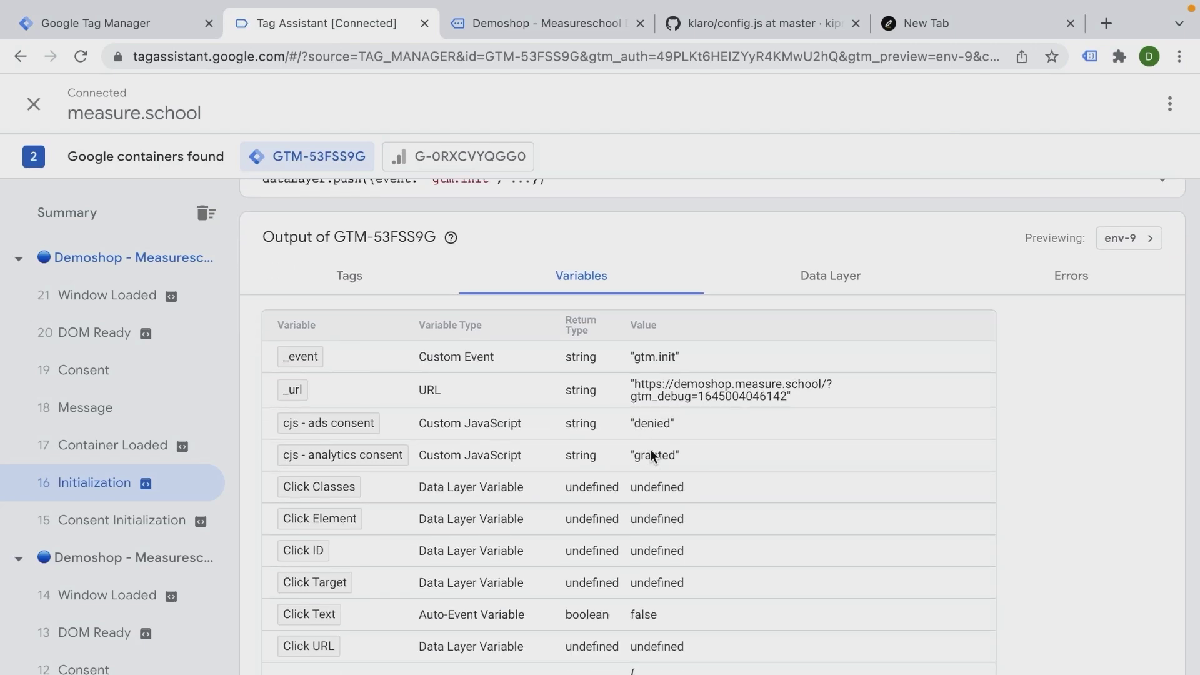
pyautogui.scroll(-3, 654, 436)
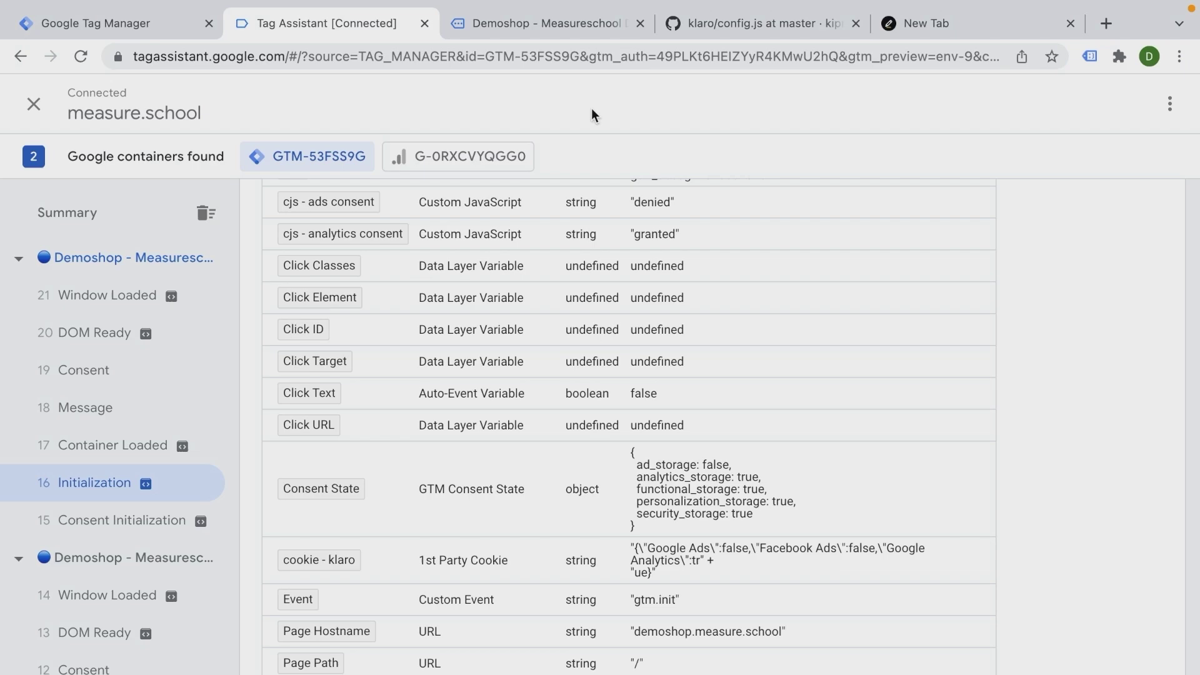
pyautogui.click(555, 25)
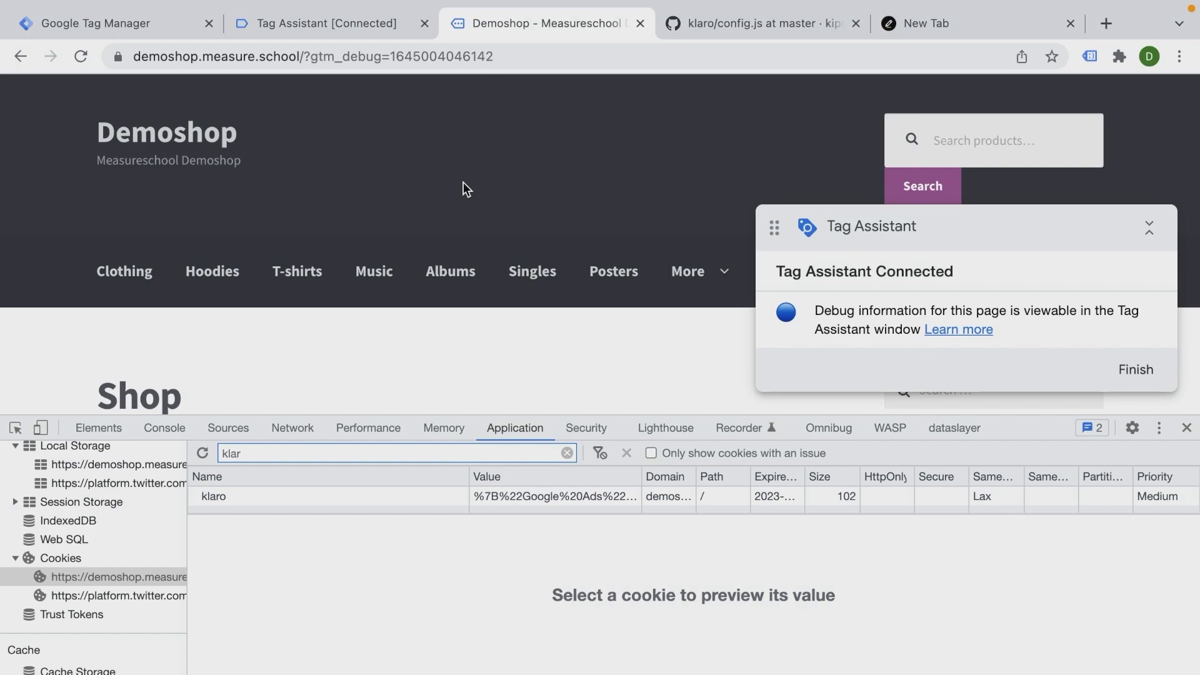
# Open Tag Manager's Consent Overview showing ad_storage and analytics_storage for the tags.
pyautogui.click(156, 28)
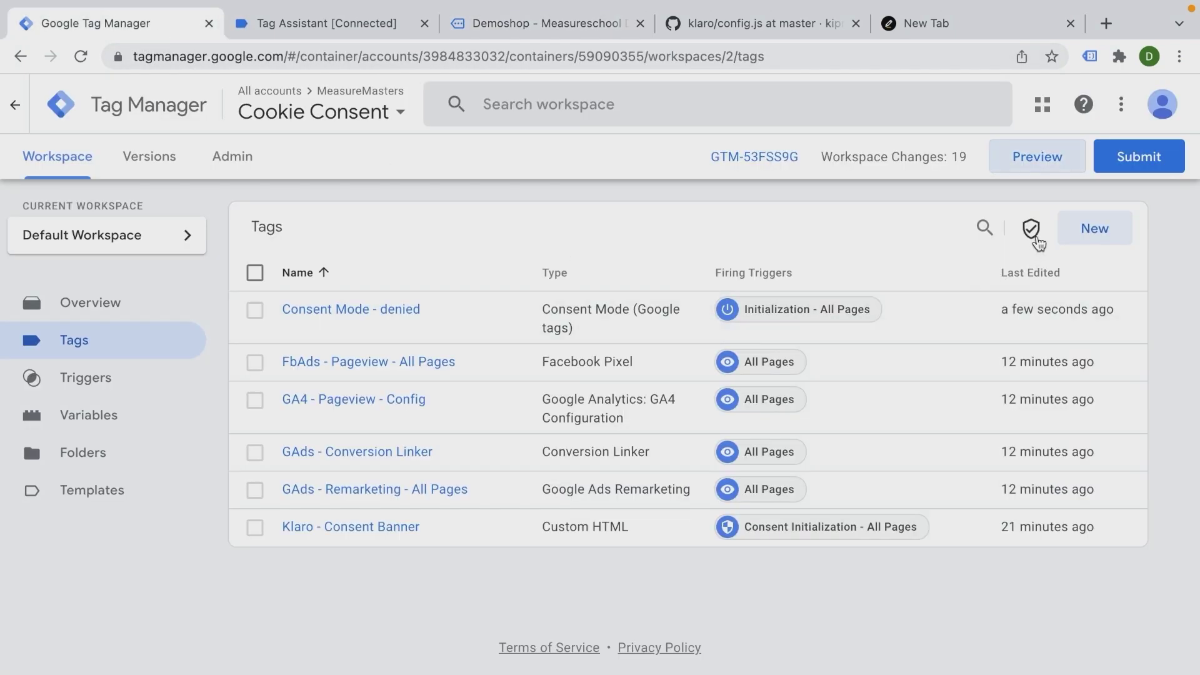
pyautogui.click(1034, 237)
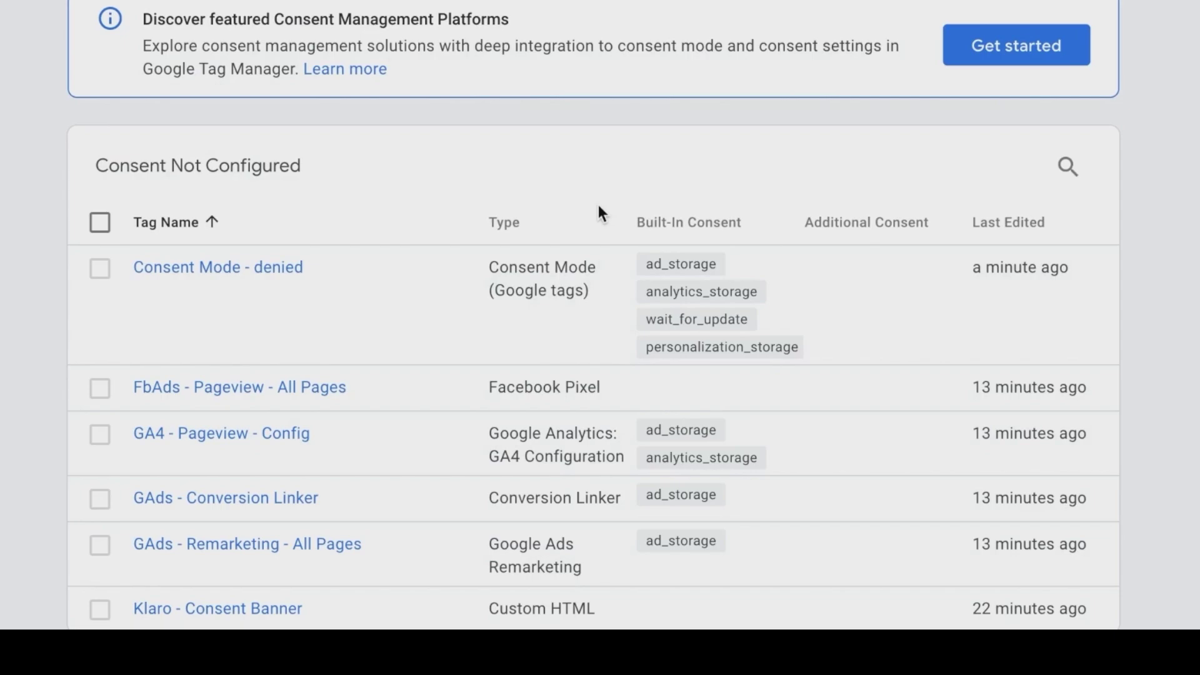